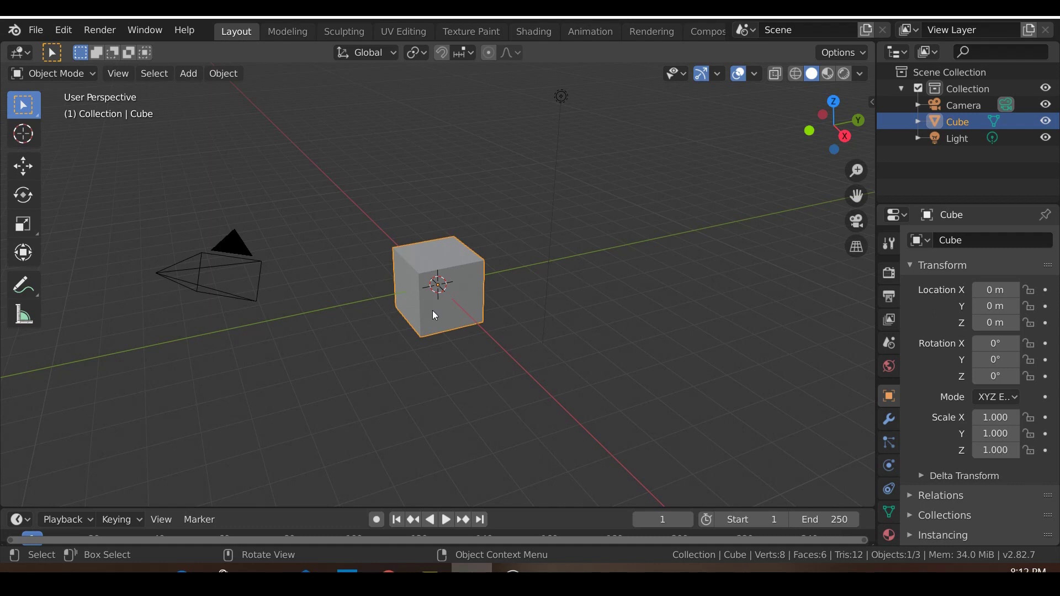
Flatten the default cube's mesh along Z into a thin slab in Edit Mode.
key(KP_1)
scroll(432, 310, up, 3)
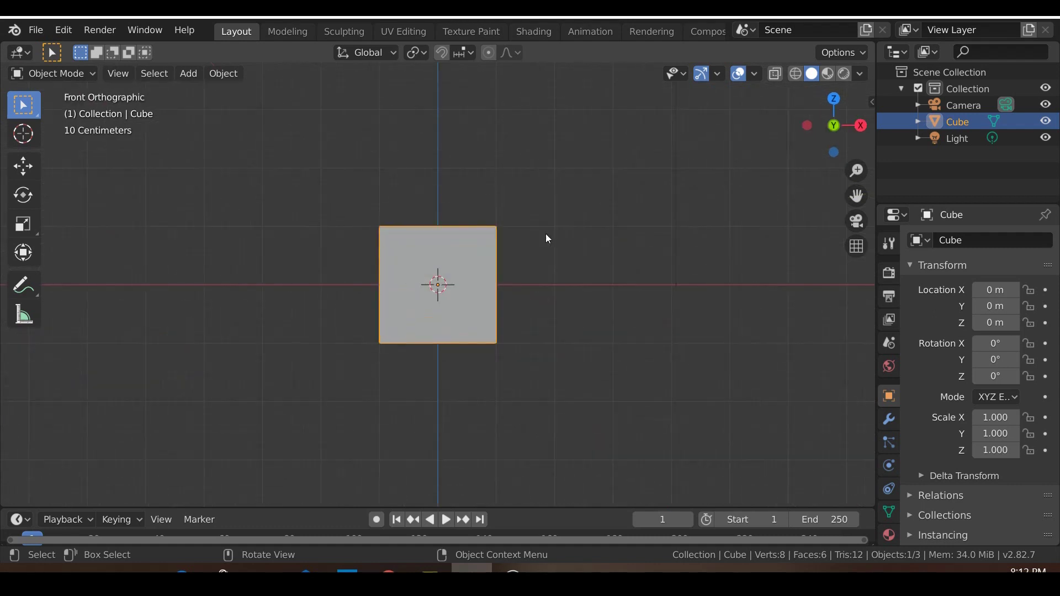
key(Tab)
scroll(612, 346, up, 1)
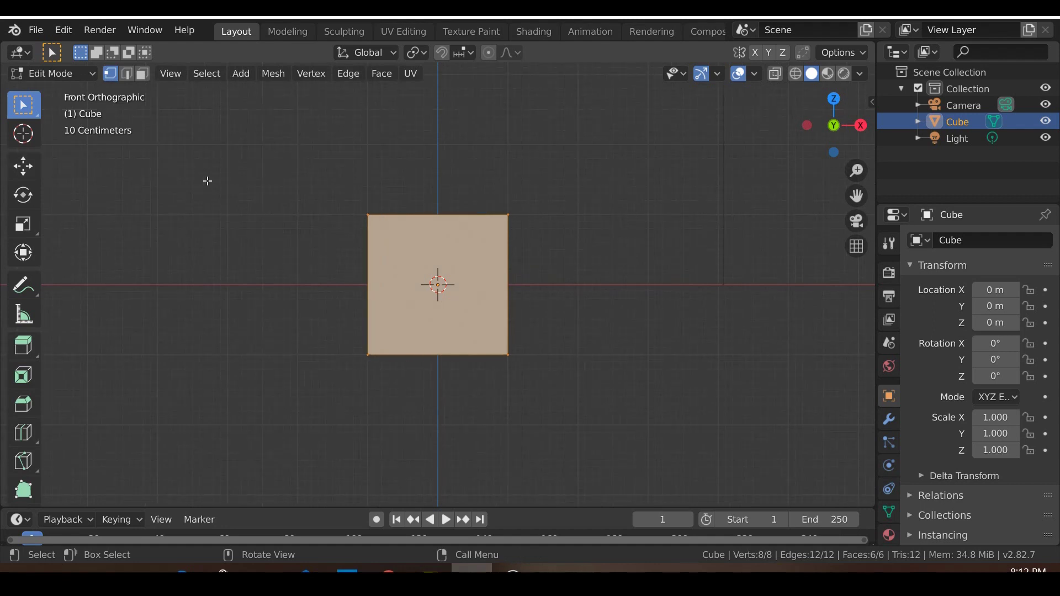
click(23, 223)
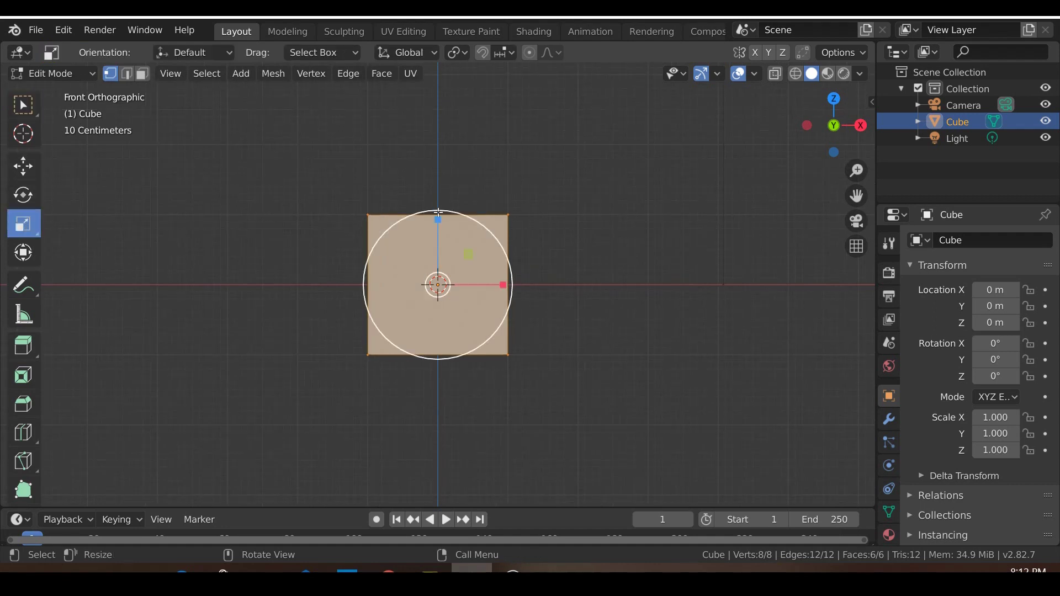
drag(438, 219, 439, 286)
scroll(478, 315, up, 7)
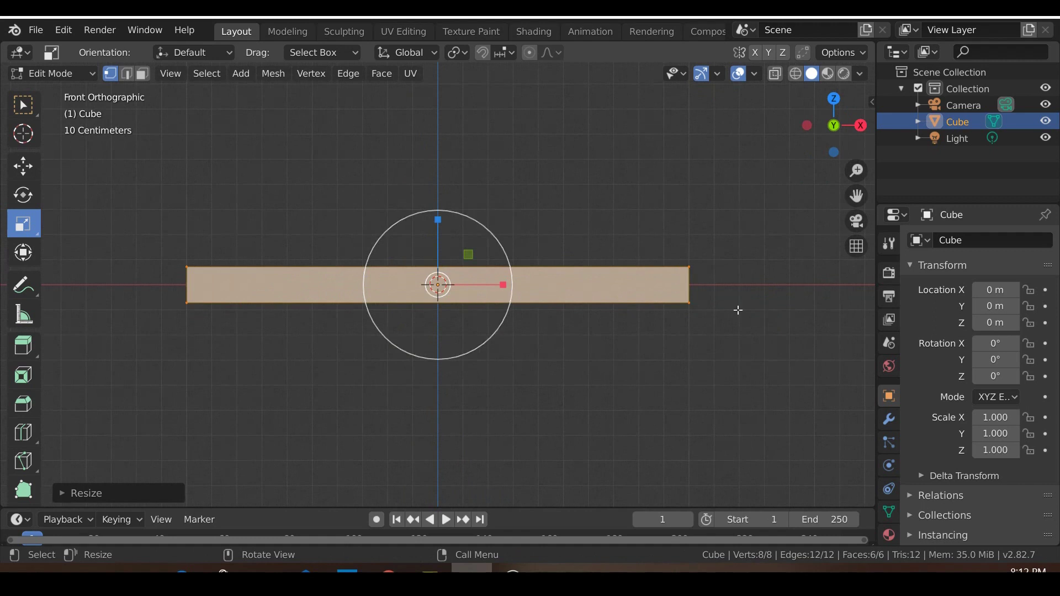
scroll(699, 292, up, 1)
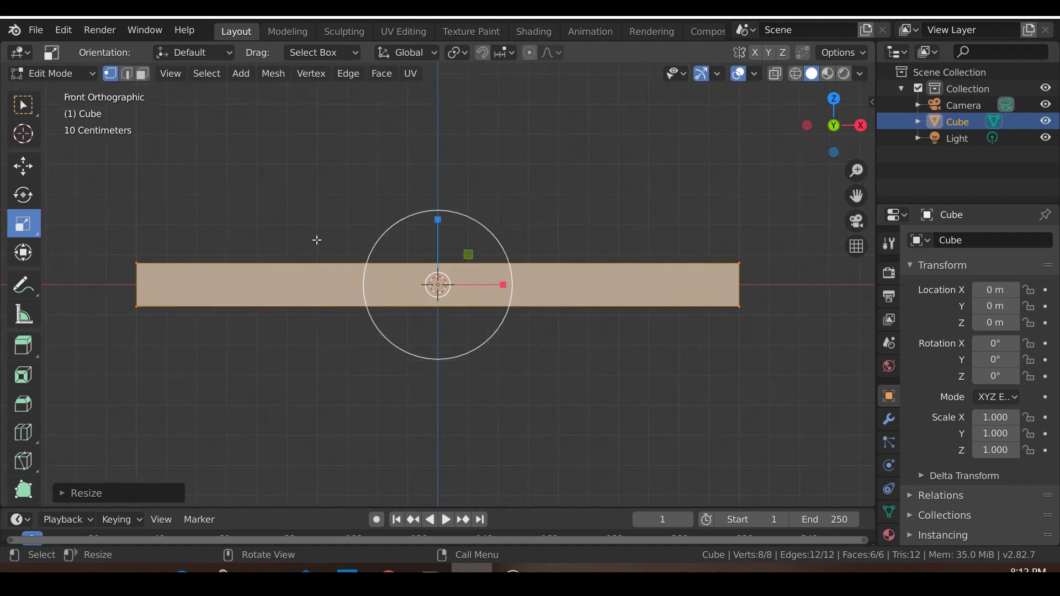
drag(438, 219, 435, 246)
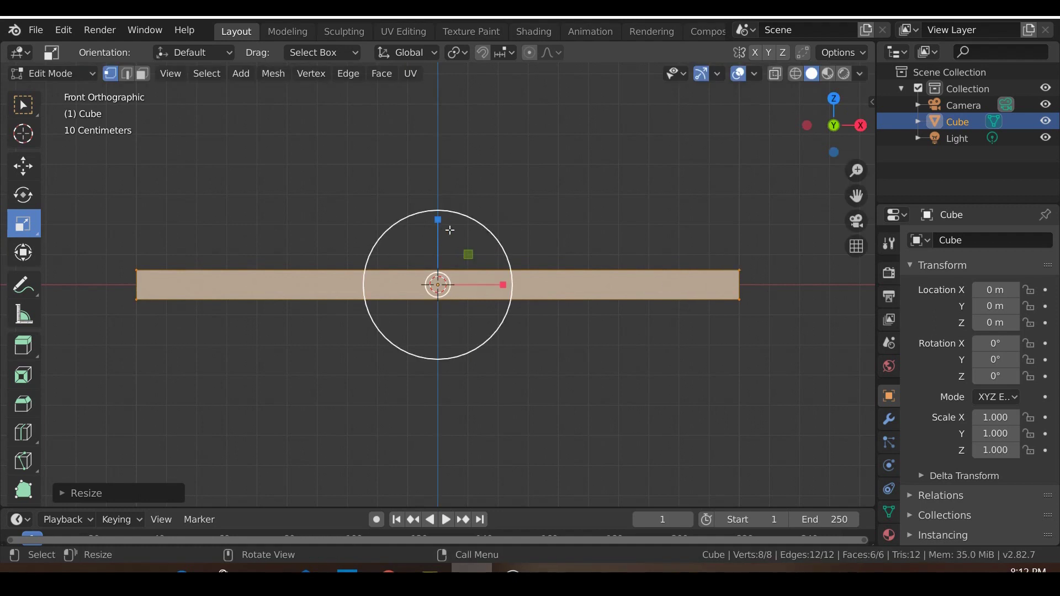
drag(438, 220, 440, 239)
Scale the slab along the Y axis by a factor of 0.5.
middle_drag(268, 238, 359, 270)
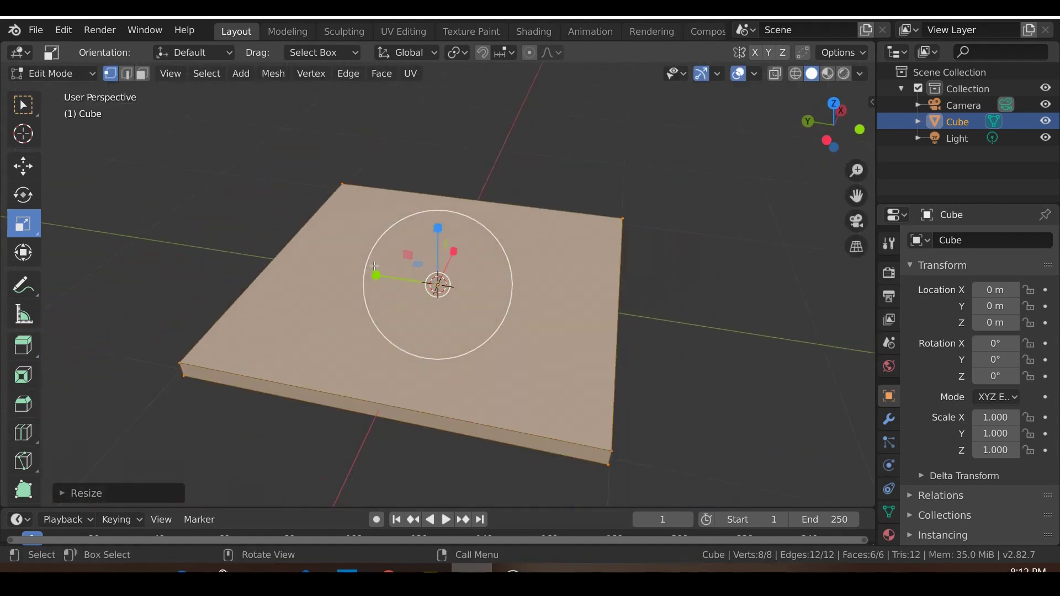
drag(377, 276, 412, 286)
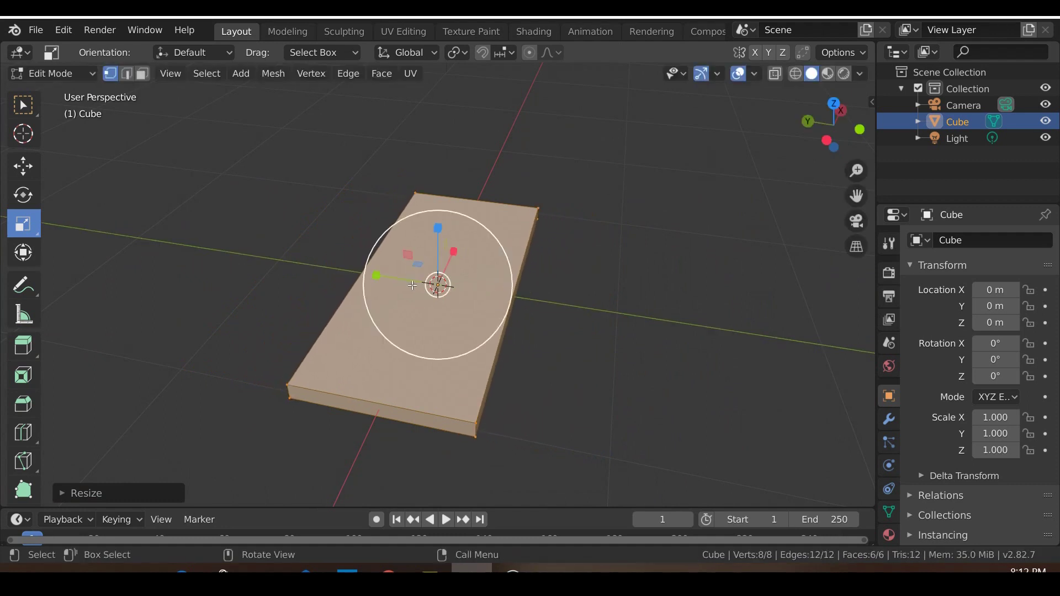
click(64, 497)
click(220, 434)
text(0.5)
key(Return)
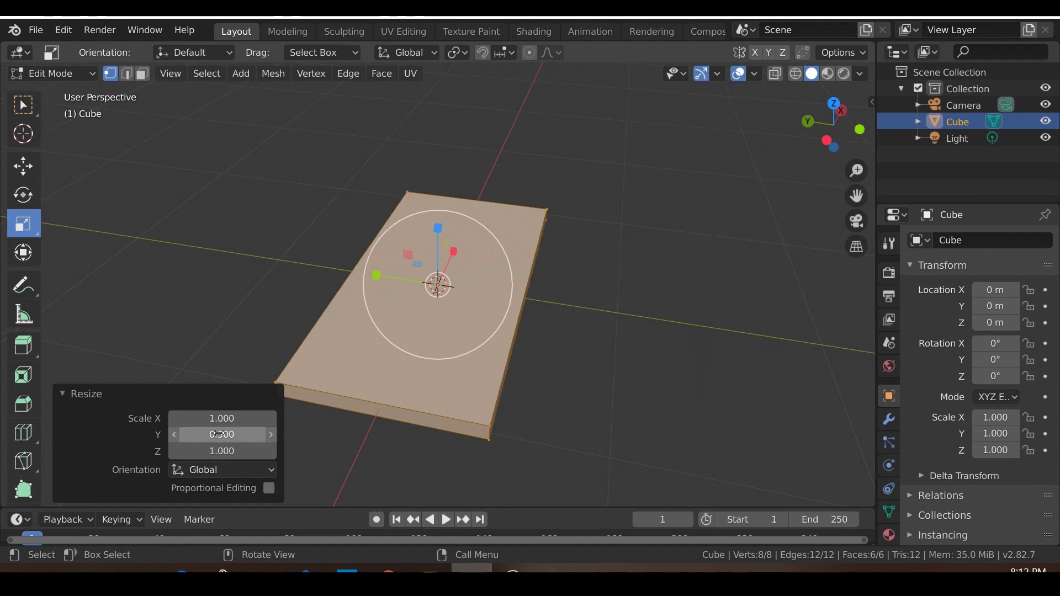
Add a single loop cut across the middle of the slab's length.
middle_drag(585, 343, 544, 385)
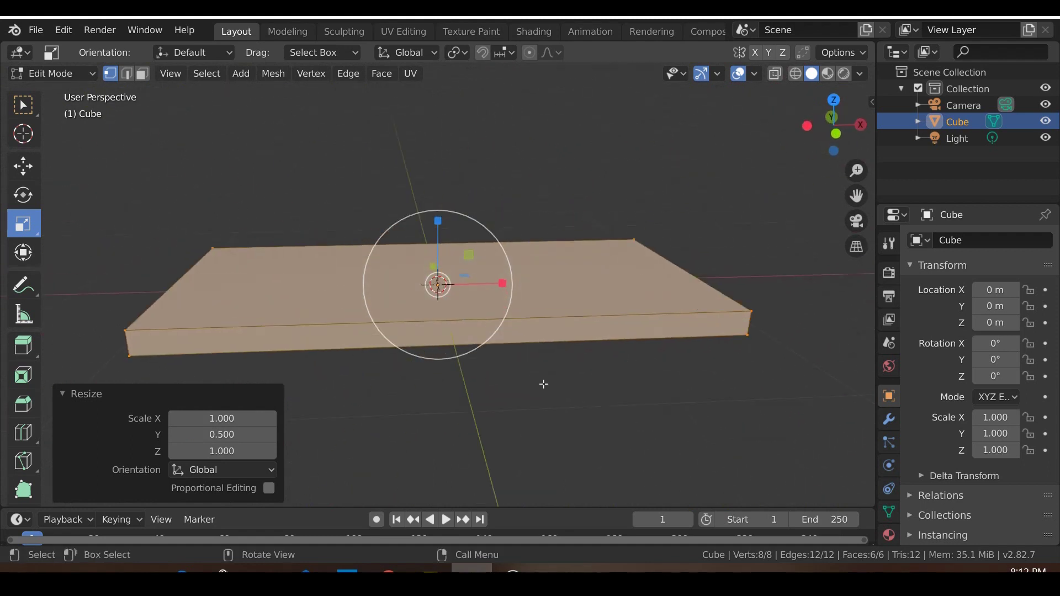
key(KP_1)
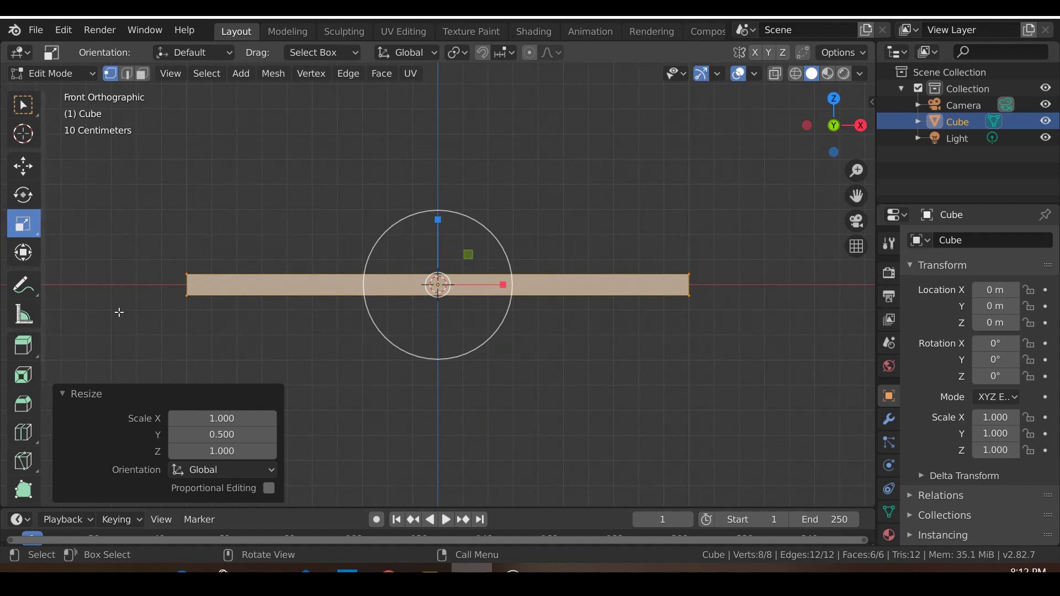
middle_drag(502, 298, 508, 342)
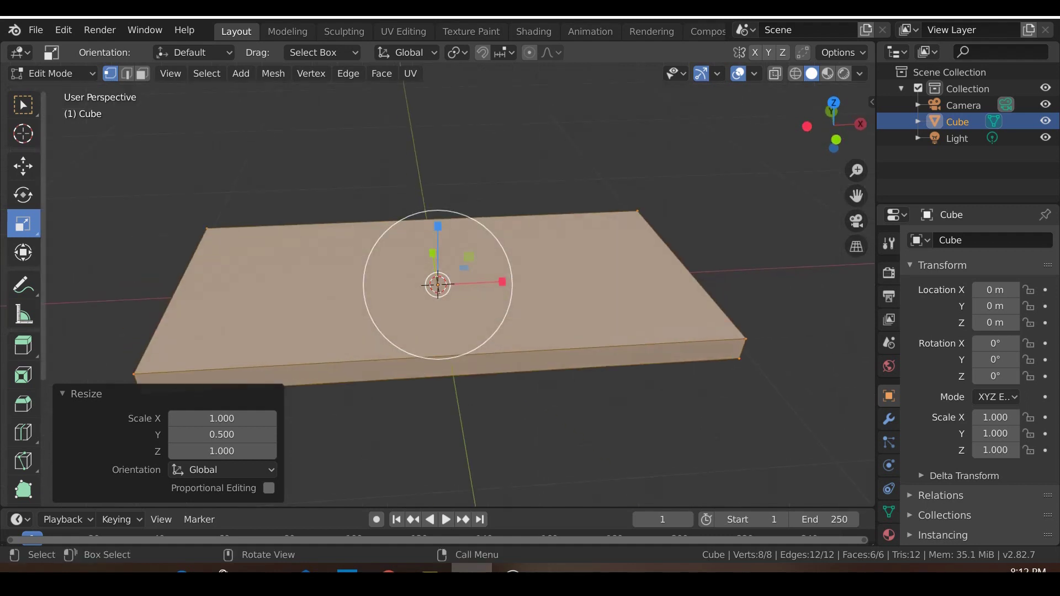
click(23, 437)
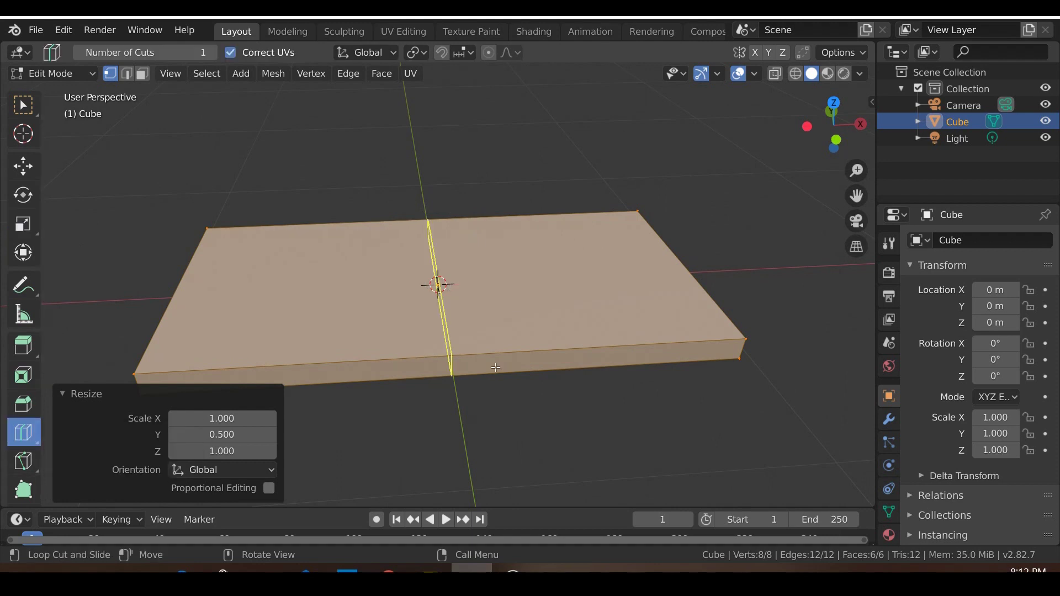
click(464, 345)
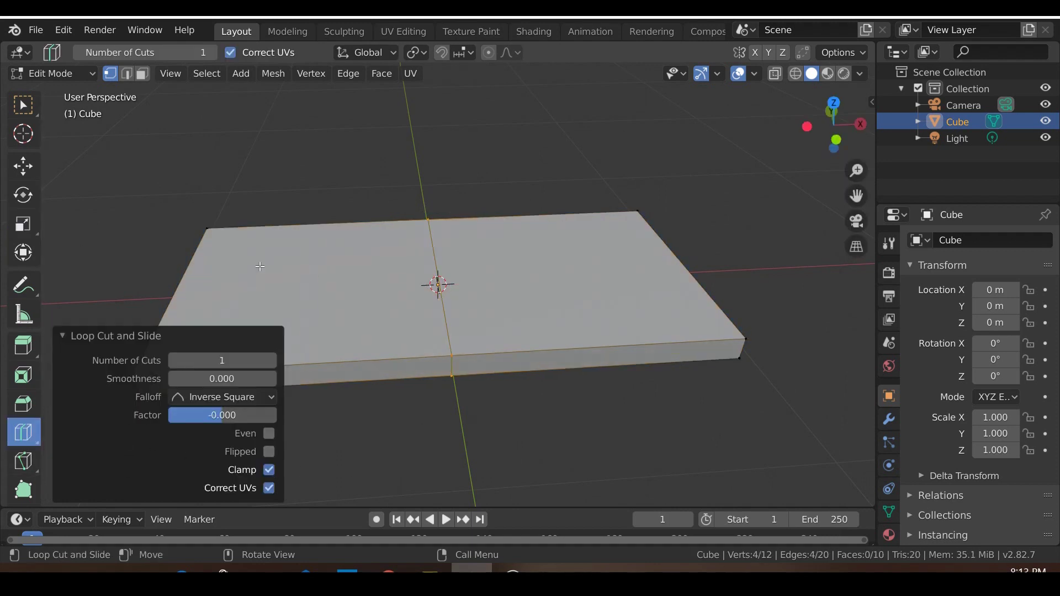
Select the vertices at the slab's negative X end and delete them, removing that half.
scroll(255, 266, down, 2)
click(22, 104)
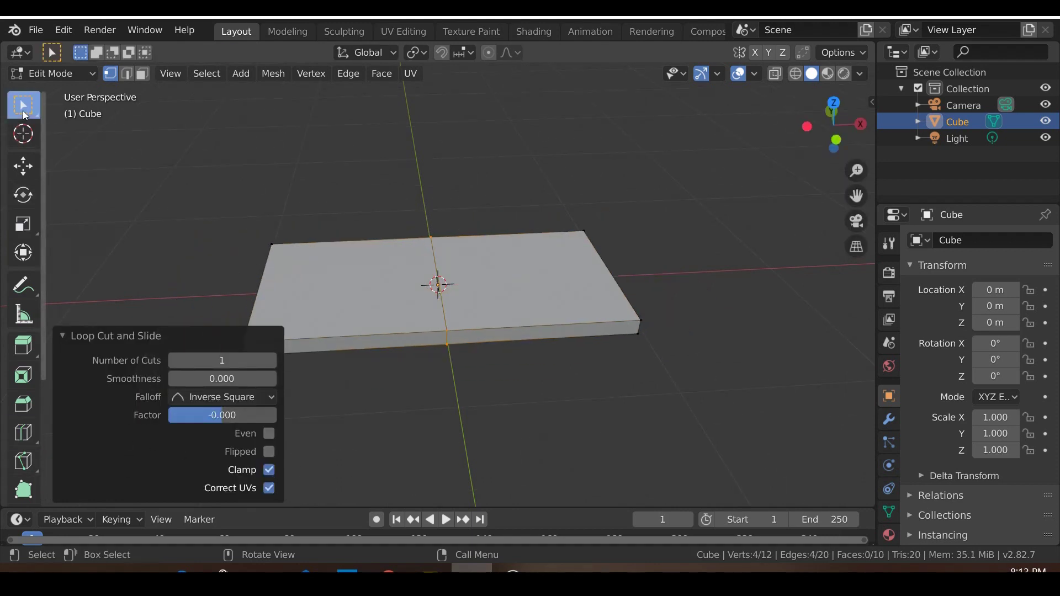
middle_drag(448, 237, 427, 264)
drag(284, 290, 382, 397)
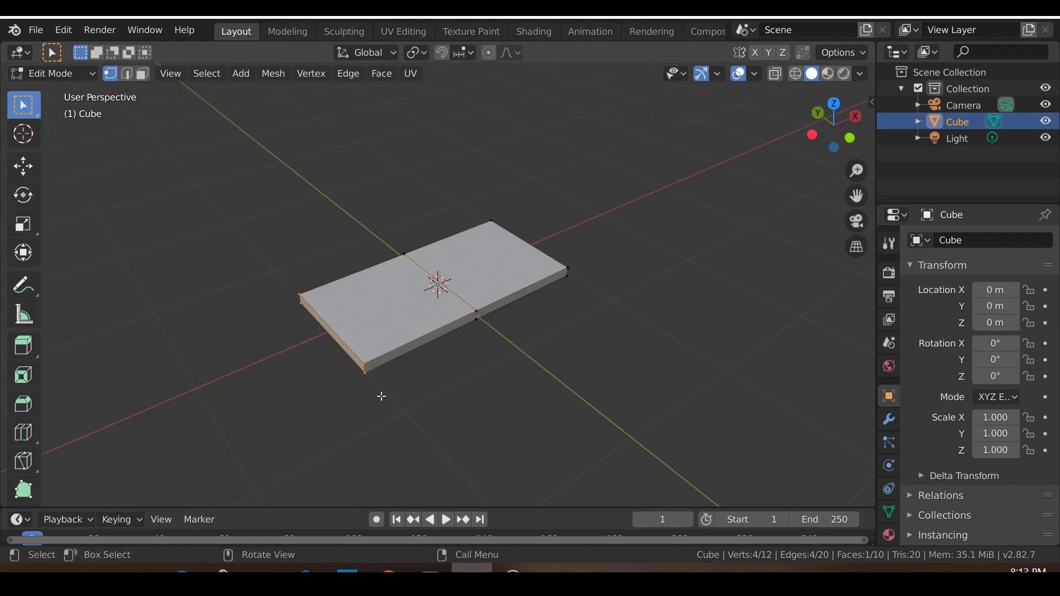
click(274, 74)
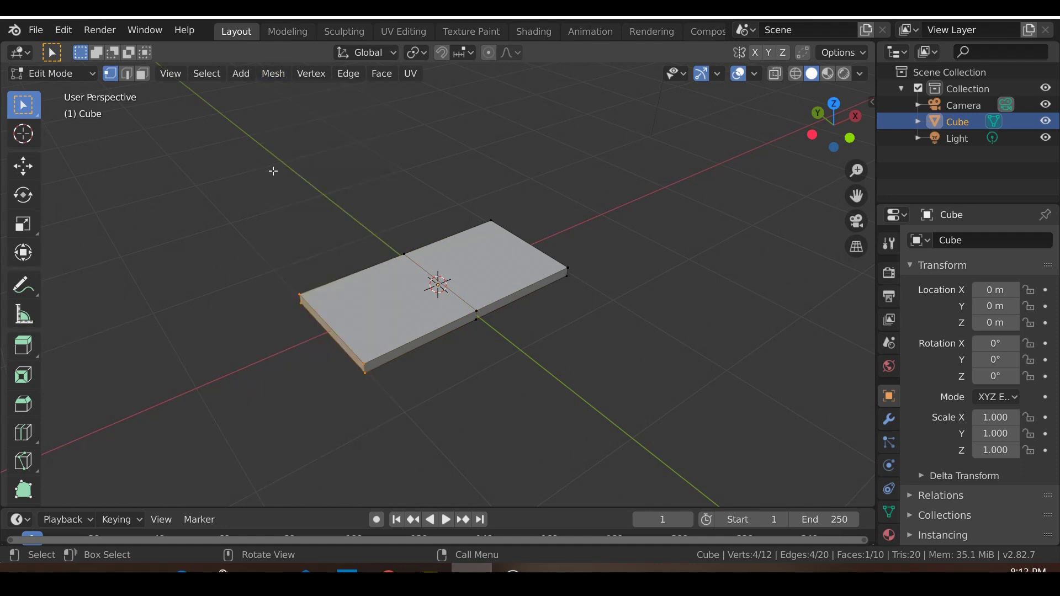
click(273, 73)
mouse_move(296, 427)
click(442, 268)
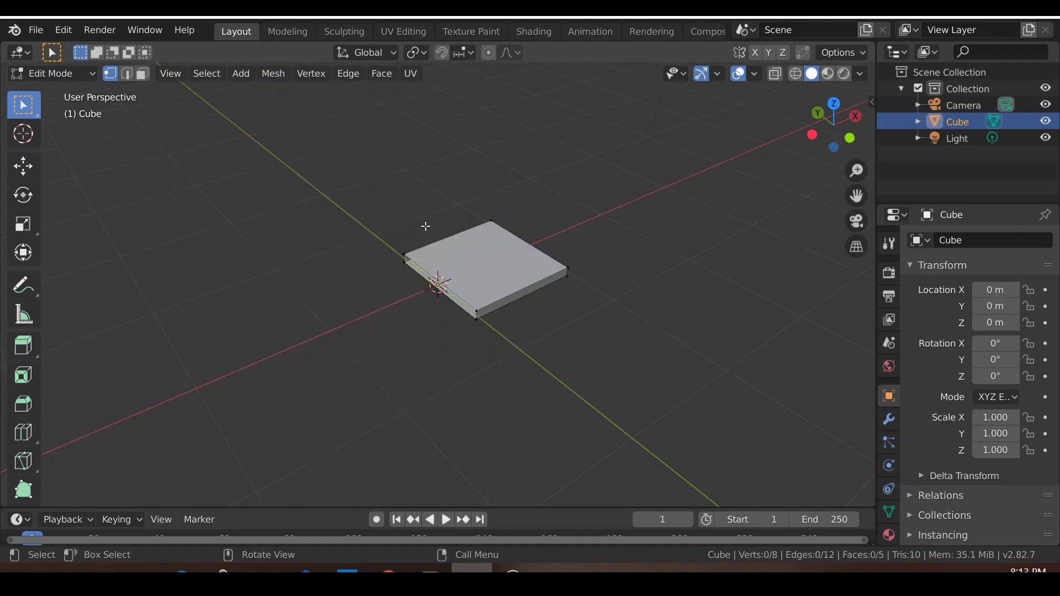
Add a Mirror modifier on the X axis to the remaining half of the slab.
middle_drag(408, 313, 511, 347)
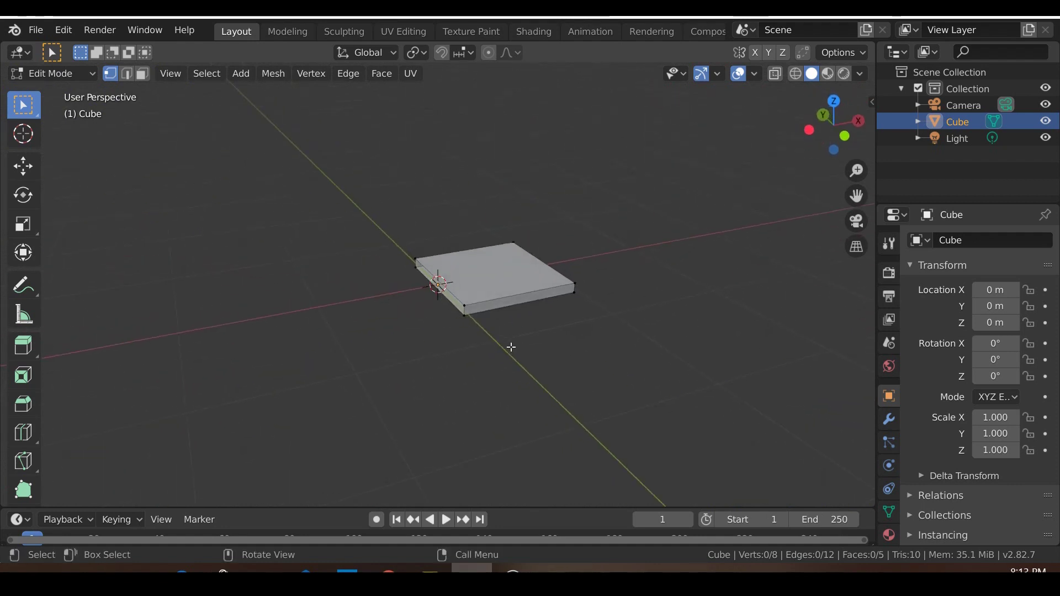
click(896, 417)
click(947, 241)
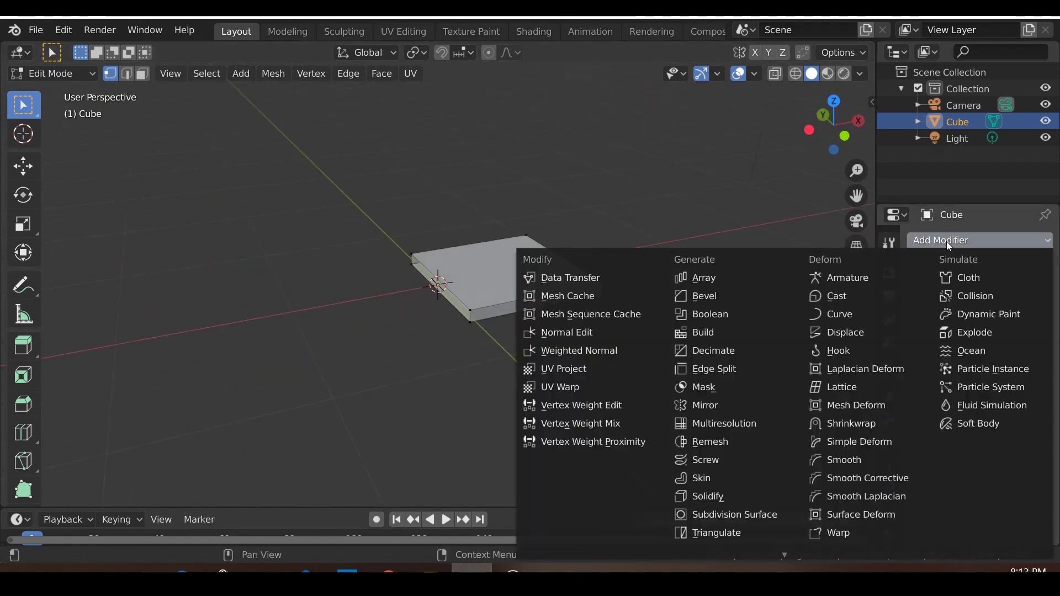
click(716, 403)
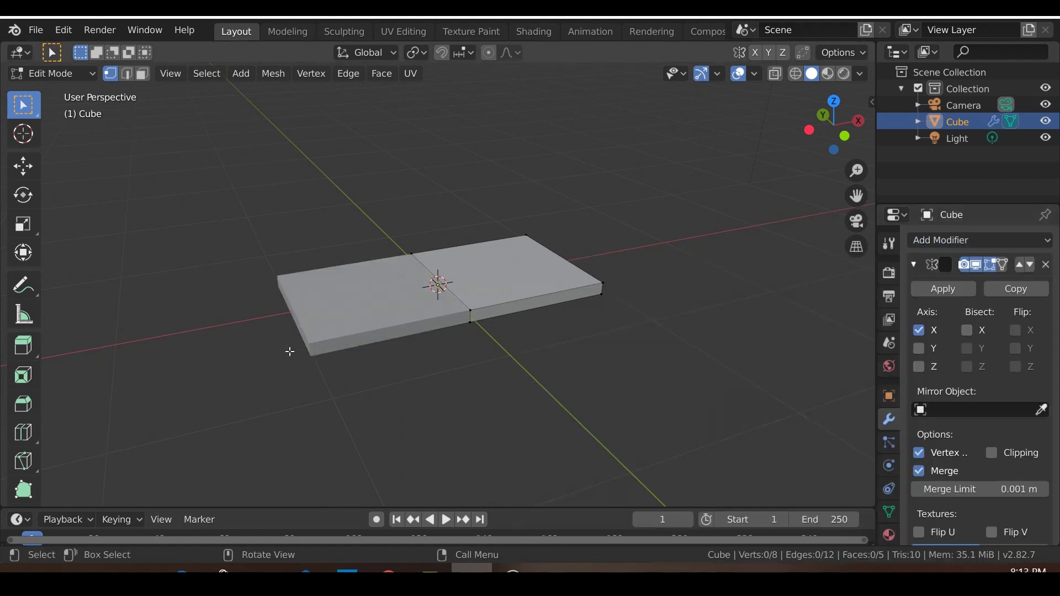
middle_drag(290, 351, 262, 352)
key(g)
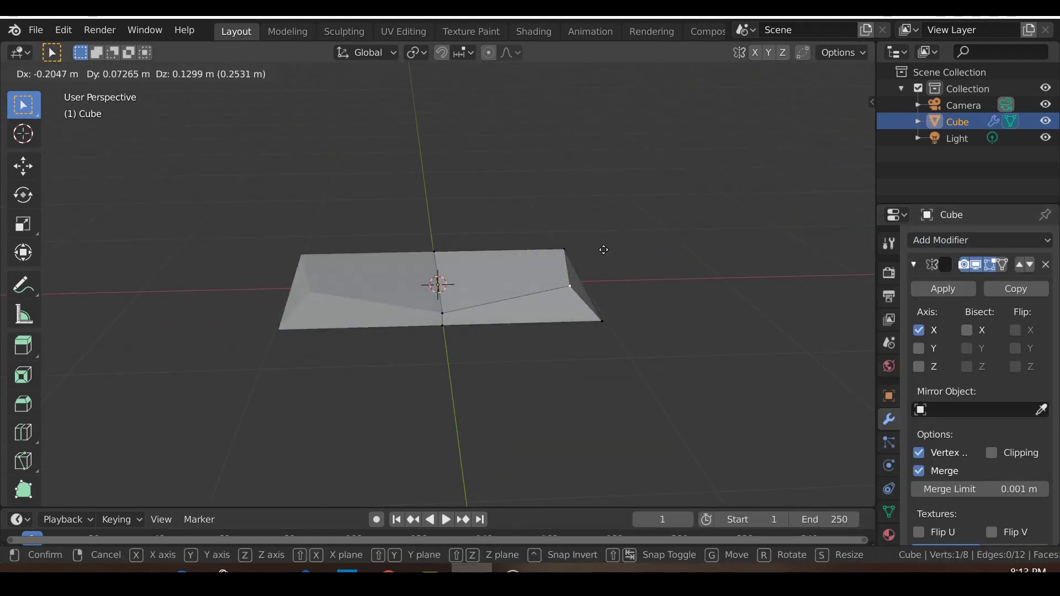
key(Escape)
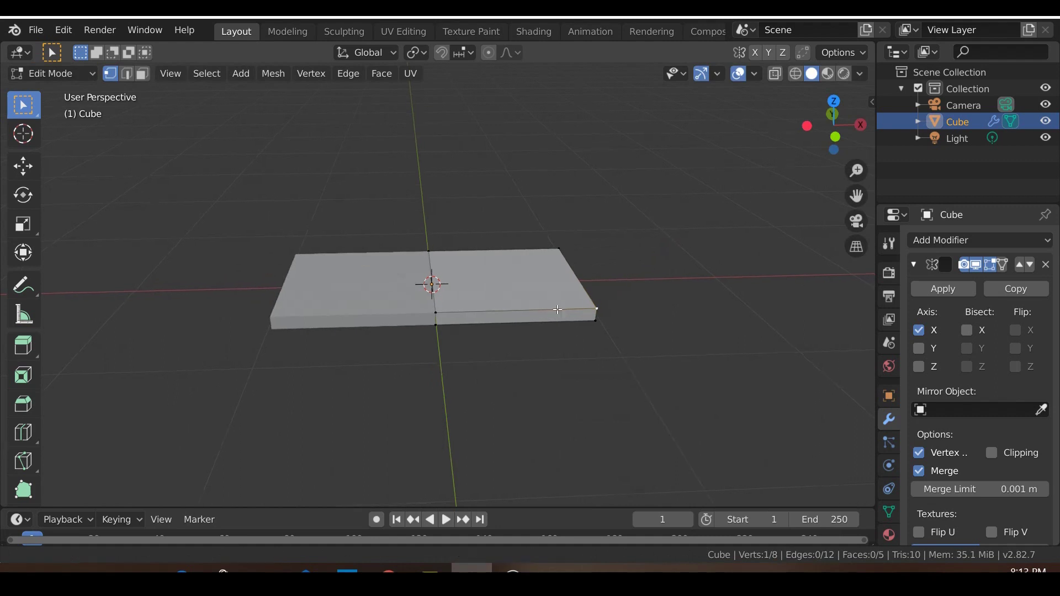
Add a single centred loop cut across the editable half of the slab.
shift+middle_drag(569, 318, 533, 293)
scroll(534, 294, up, 2)
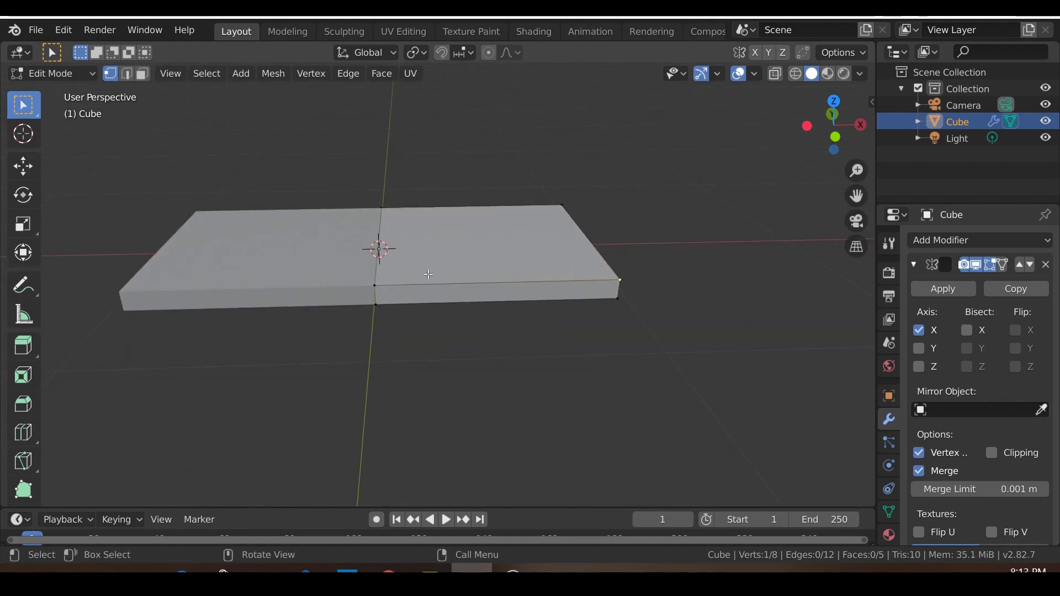
click(25, 438)
click(485, 283)
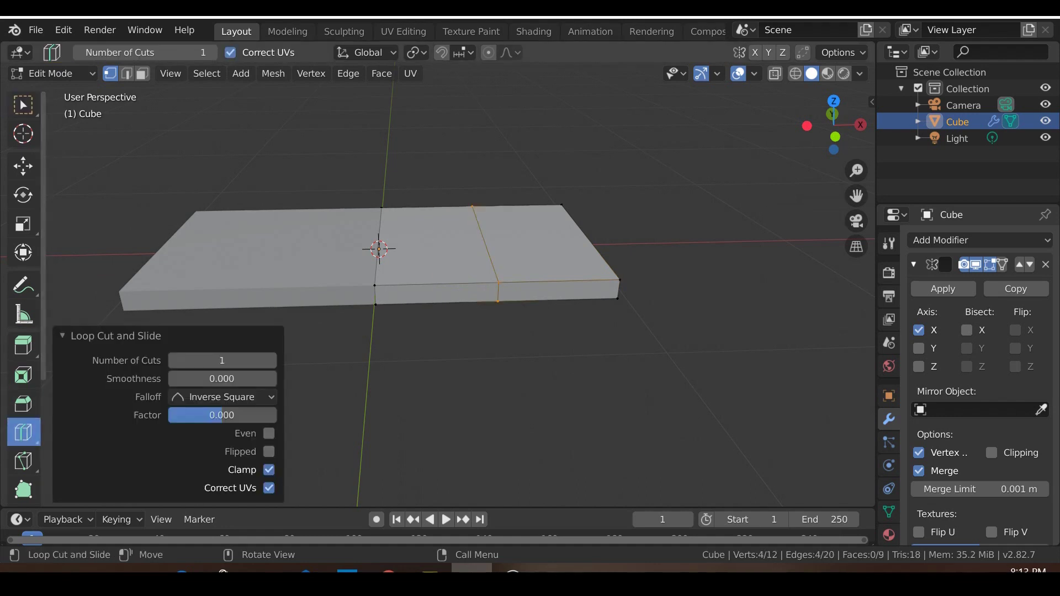
Move the new edge loop along X close to the slab's outer end, finishing with a shift of about -0.011 m.
click(22, 104)
click(23, 166)
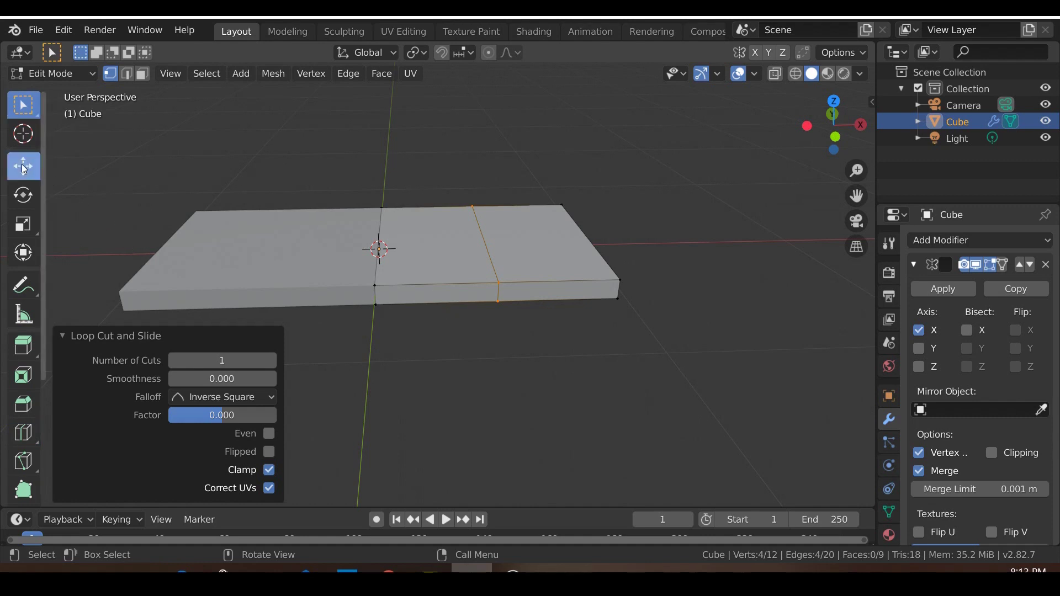
drag(547, 246, 637, 242)
middle_drag(568, 372, 654, 280)
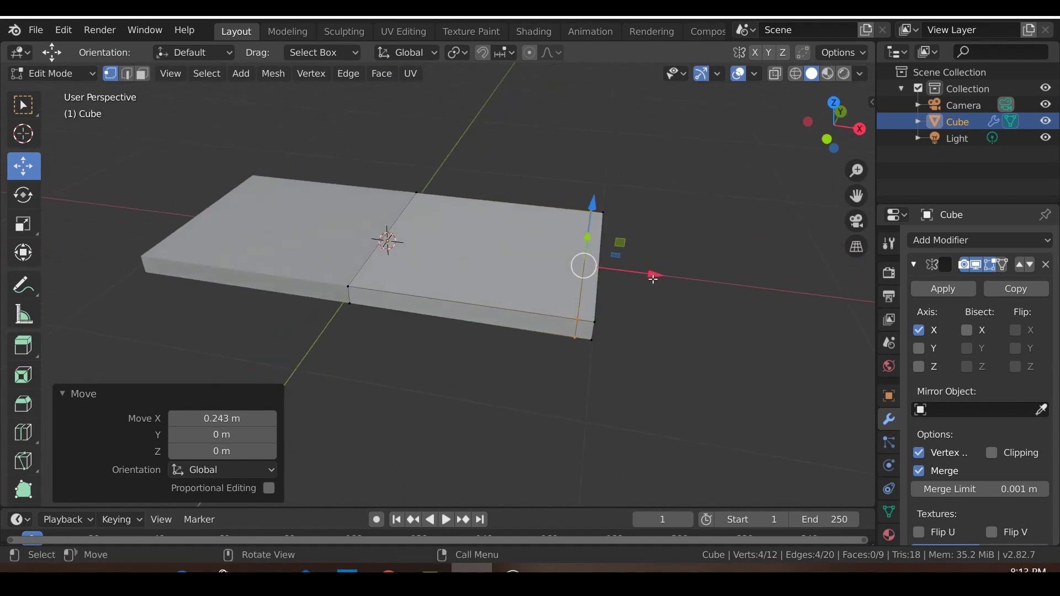
drag(653, 278, 647, 279)
middle_drag(648, 280, 640, 243)
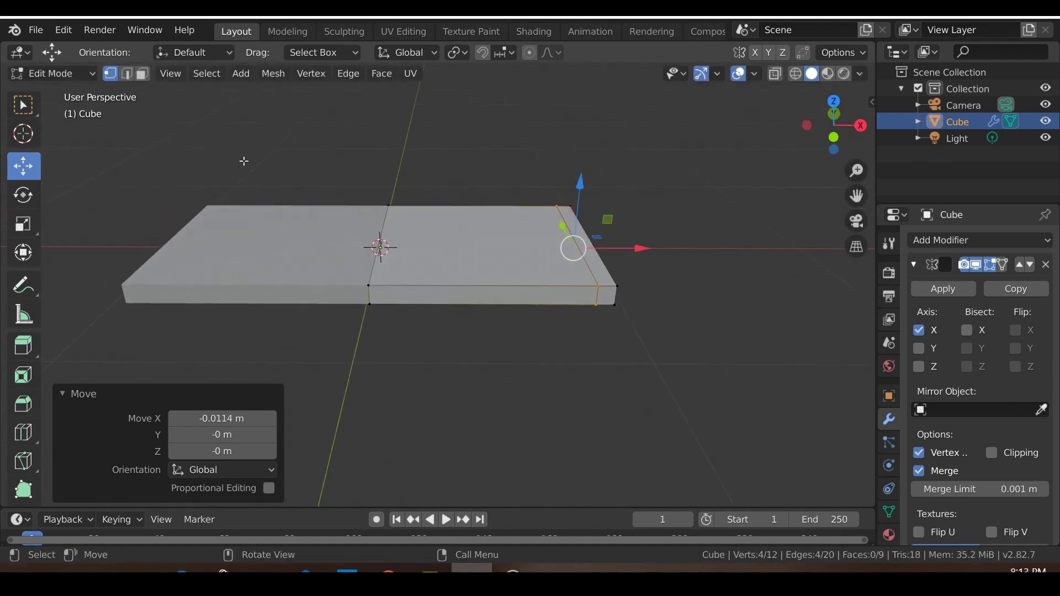
Extrude the narrow top face at the slab's outer end upward by about 0.247 m.
click(142, 73)
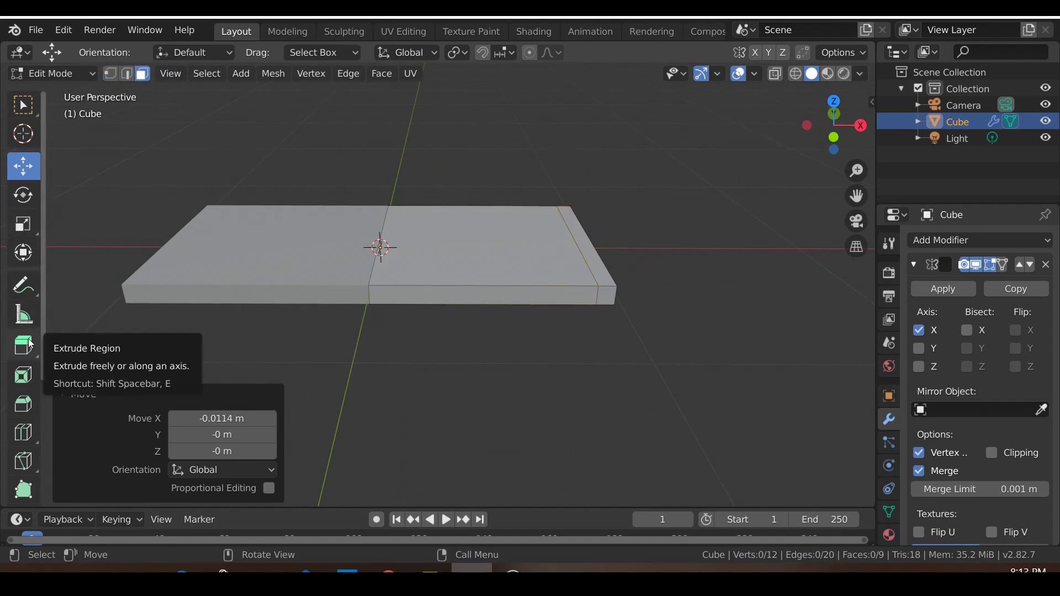
click(23, 345)
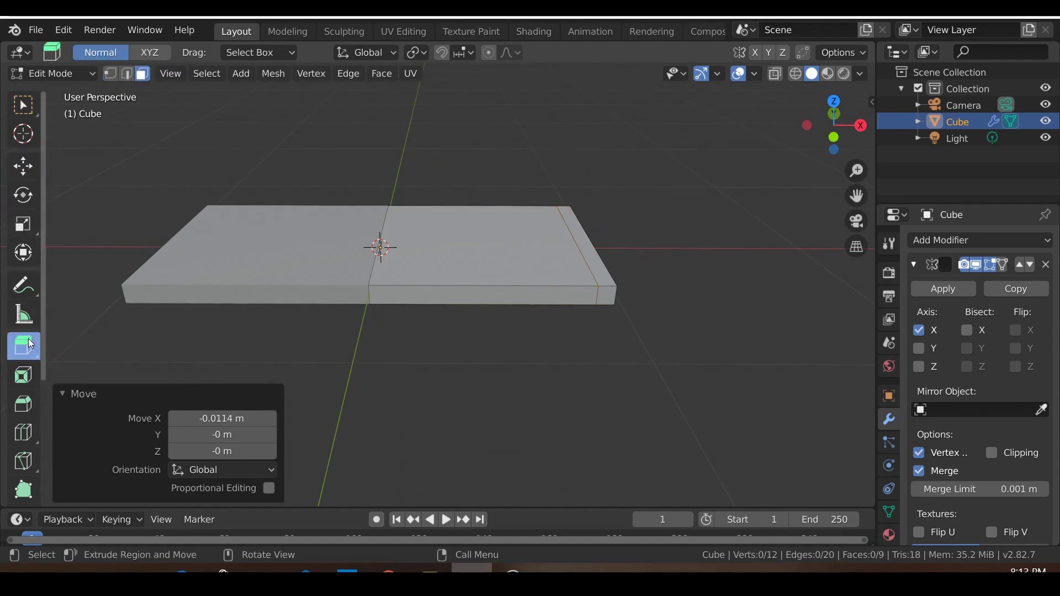
click(584, 240)
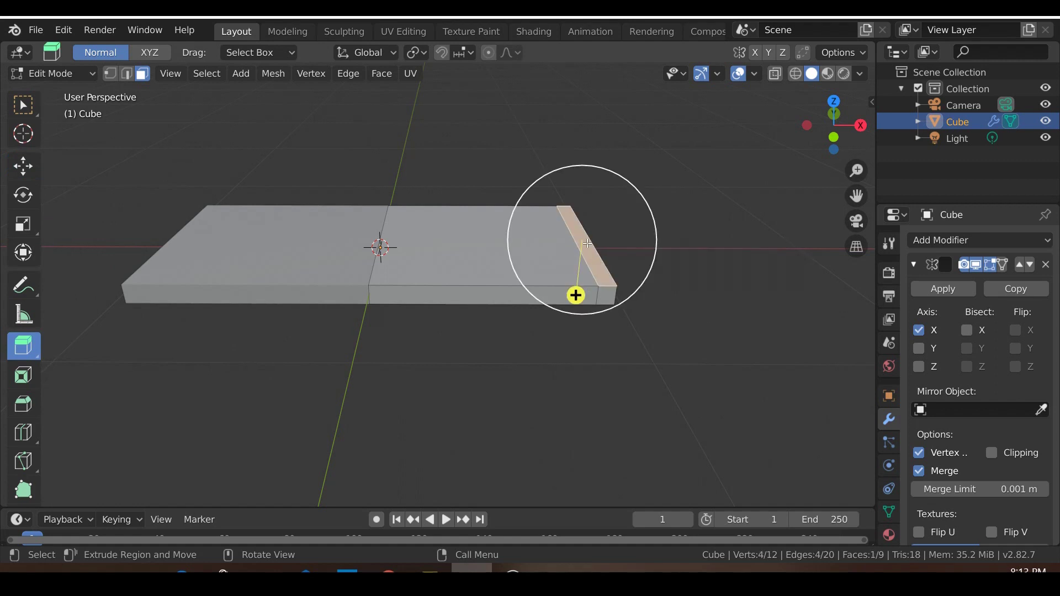
drag(575, 293, 582, 244)
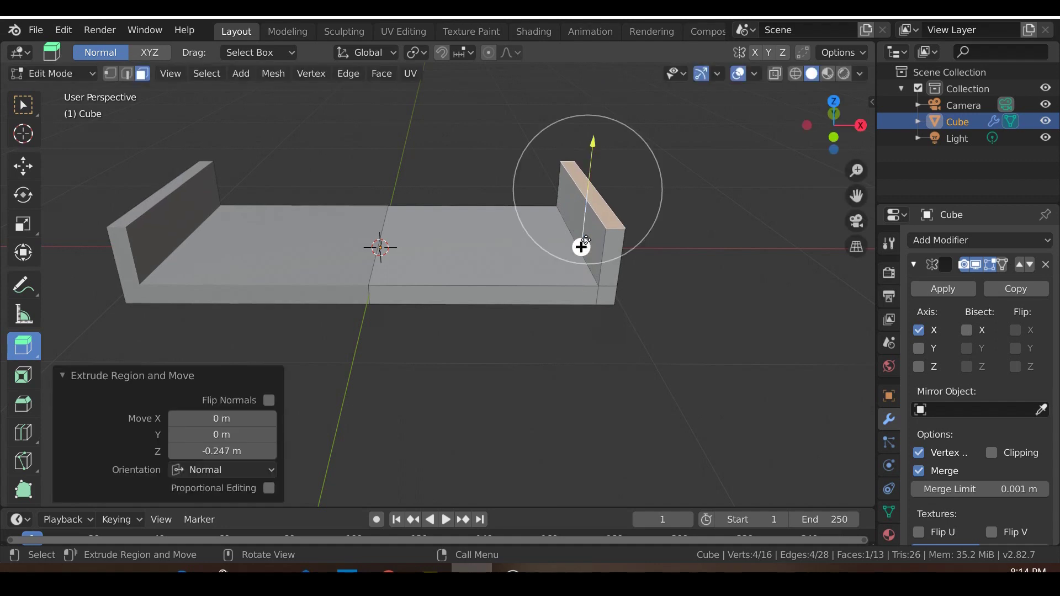
Add a second Mirror modifier to the slab with its raised end walls.
middle_drag(574, 338, 575, 310)
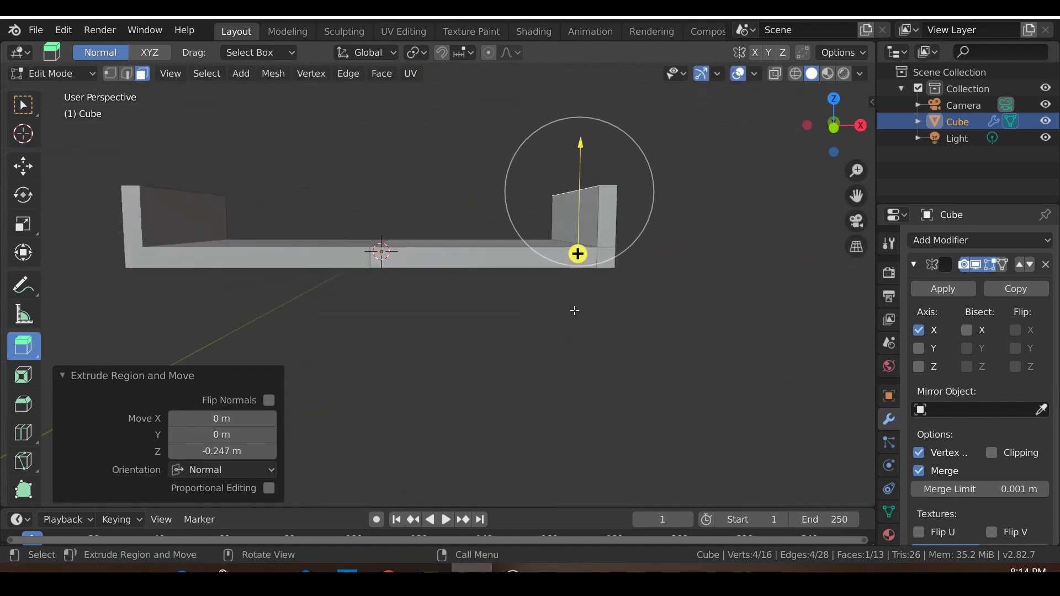
click(943, 239)
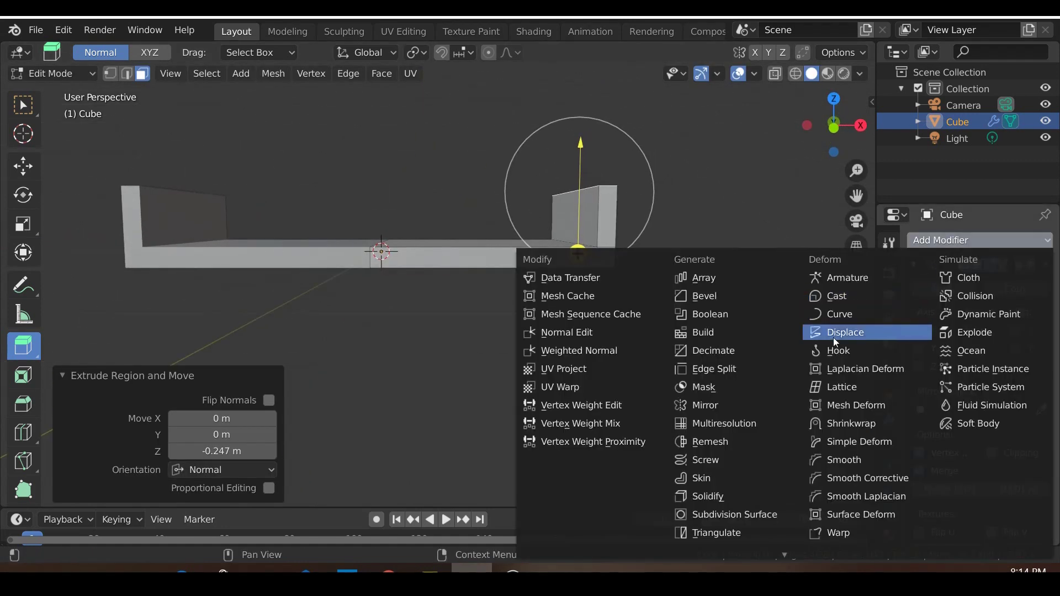
click(734, 404)
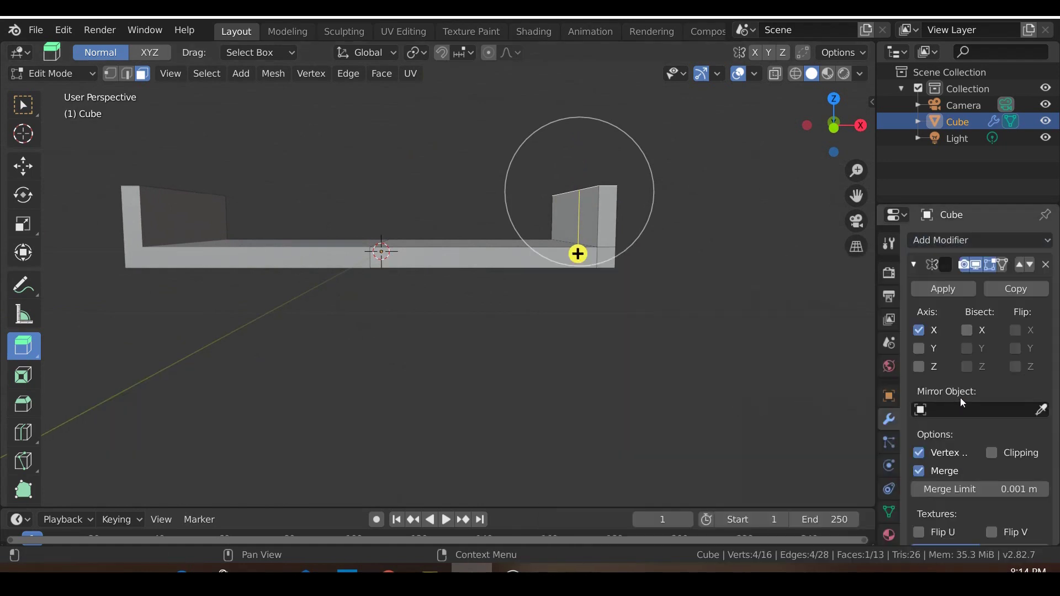
Set the second Mirror modifier to mirror across the Z axis instead of X.
scroll(1003, 391, down, 8)
scroll(1001, 392, down, 6)
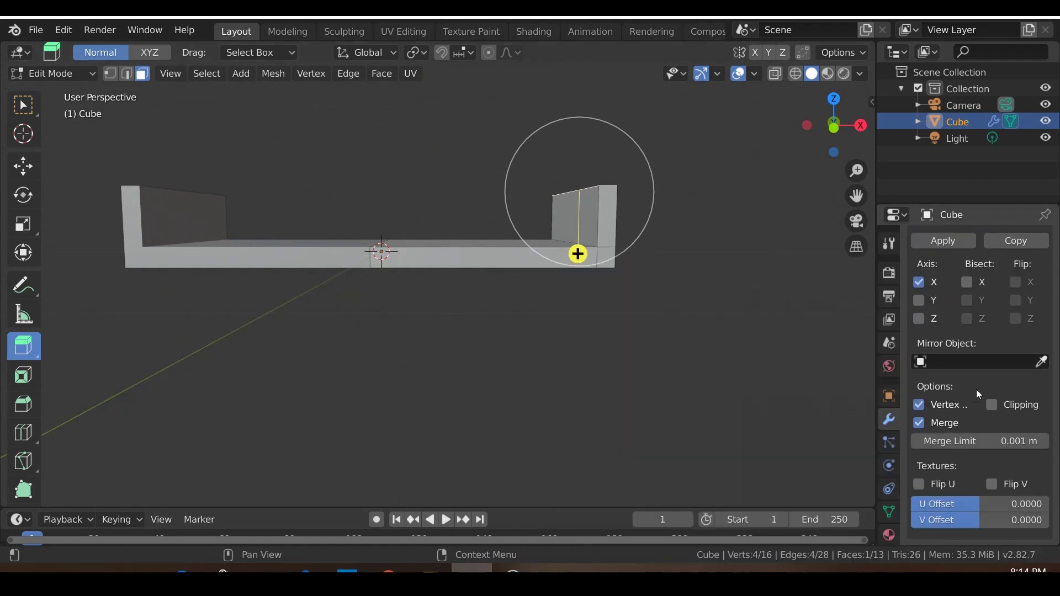
scroll(977, 389, up, 1)
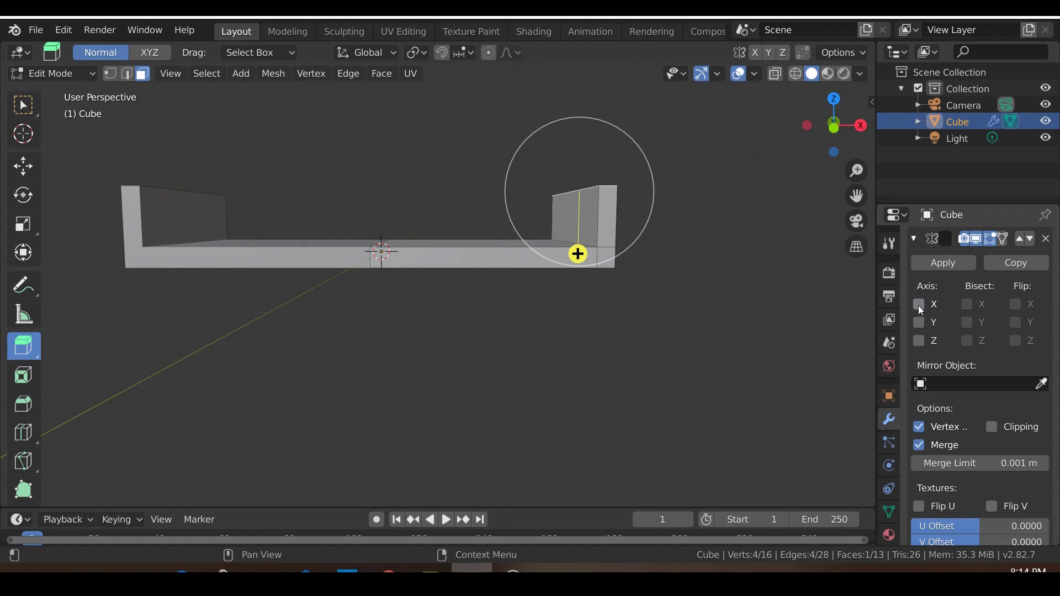
click(919, 305)
click(919, 341)
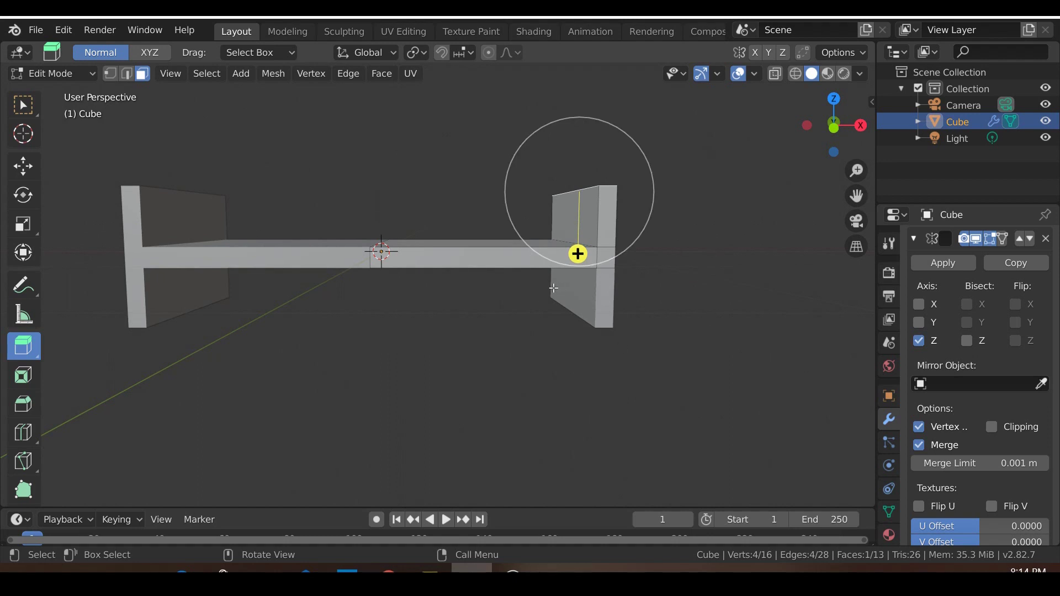
Select the whole editable mesh and move it about -0.343 m along Z.
click(207, 73)
click(221, 106)
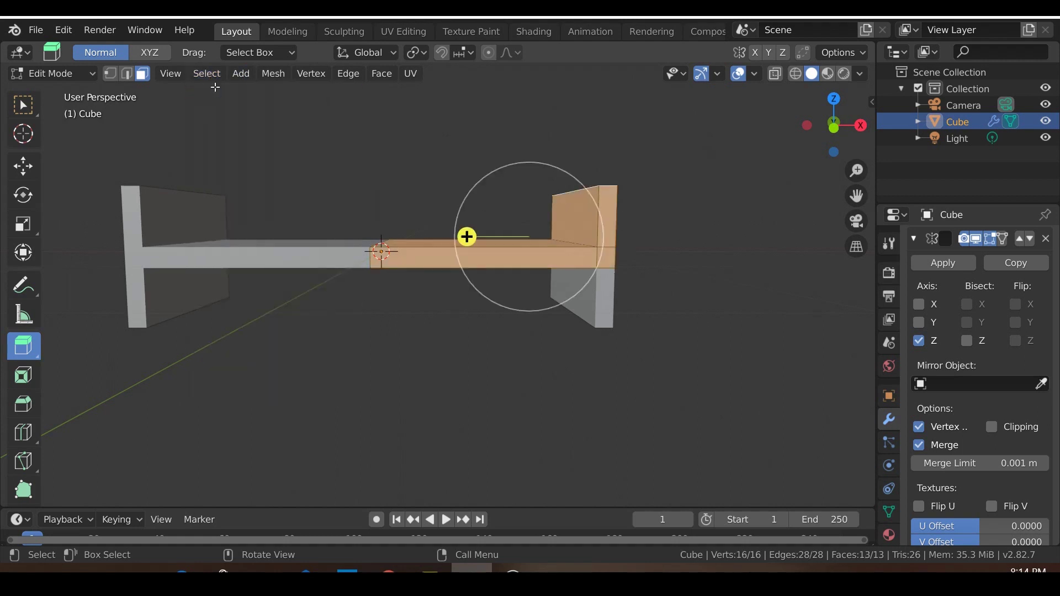
click(25, 165)
drag(533, 173, 536, 245)
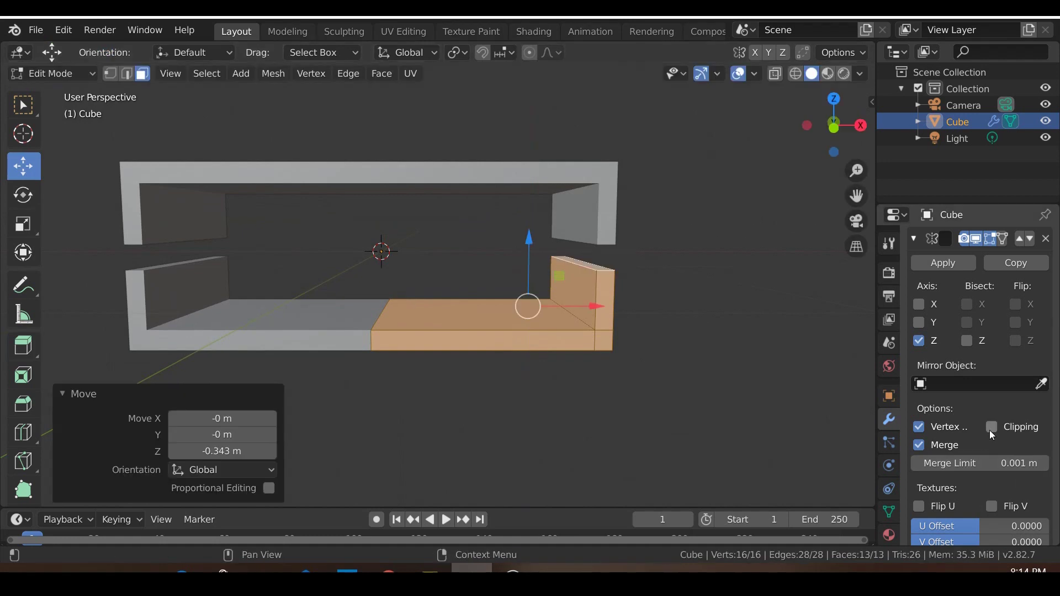
Enable Clipping on the Z-axis Mirror modifier and adjust the mesh along Z so its end wall joins the mirrored copy.
click(992, 427)
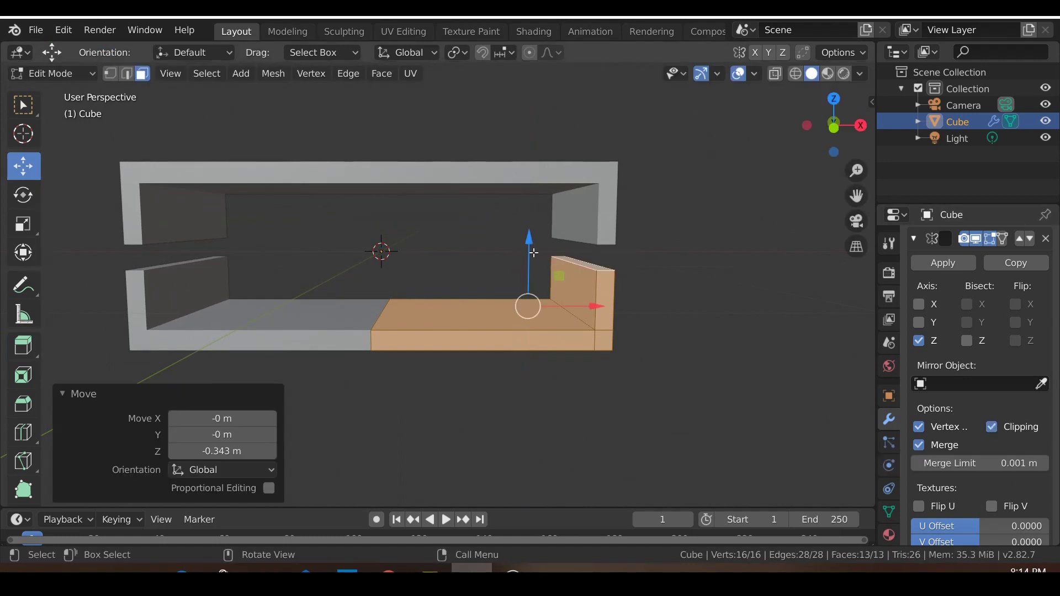
drag(533, 251, 532, 234)
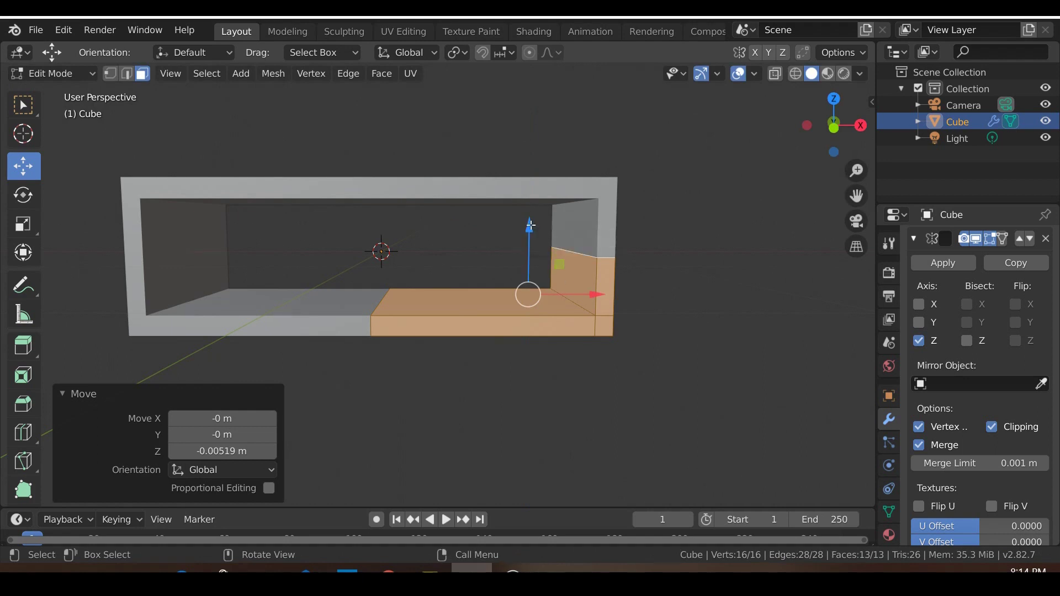
mouse_move(529, 228)
mouse_down()
mouse_move(535, 218)
mouse_move(542, 232)
mouse_up()
drag(597, 303, 608, 303)
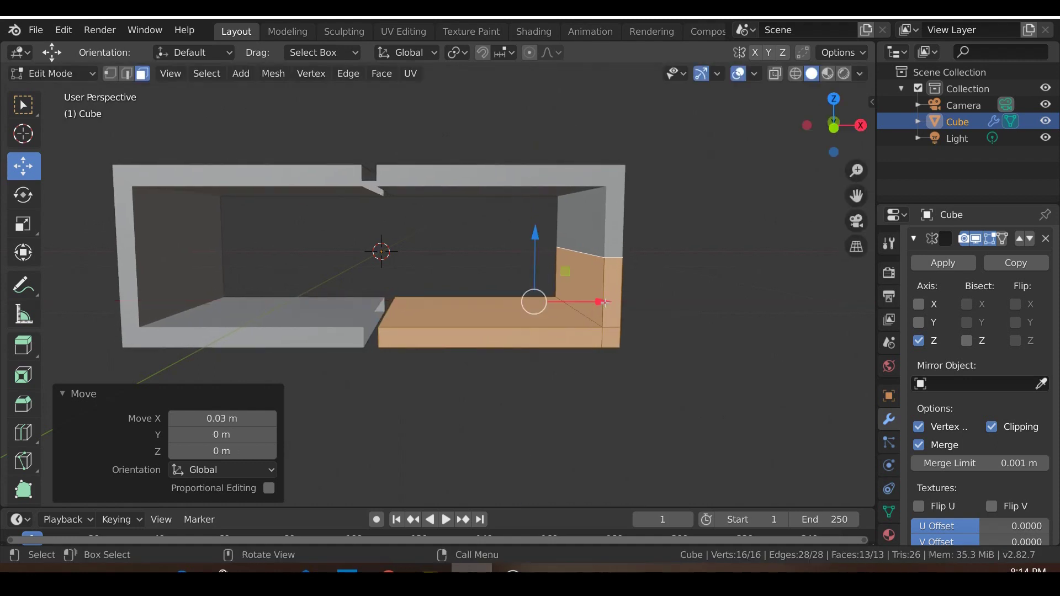
key(ctrl+z)
key(ctrl+z)
Enable Clipping on the first Mirror modifier and move the selected mesh about 0.16 m along X to lengthen the frame.
scroll(1008, 366, up, 10)
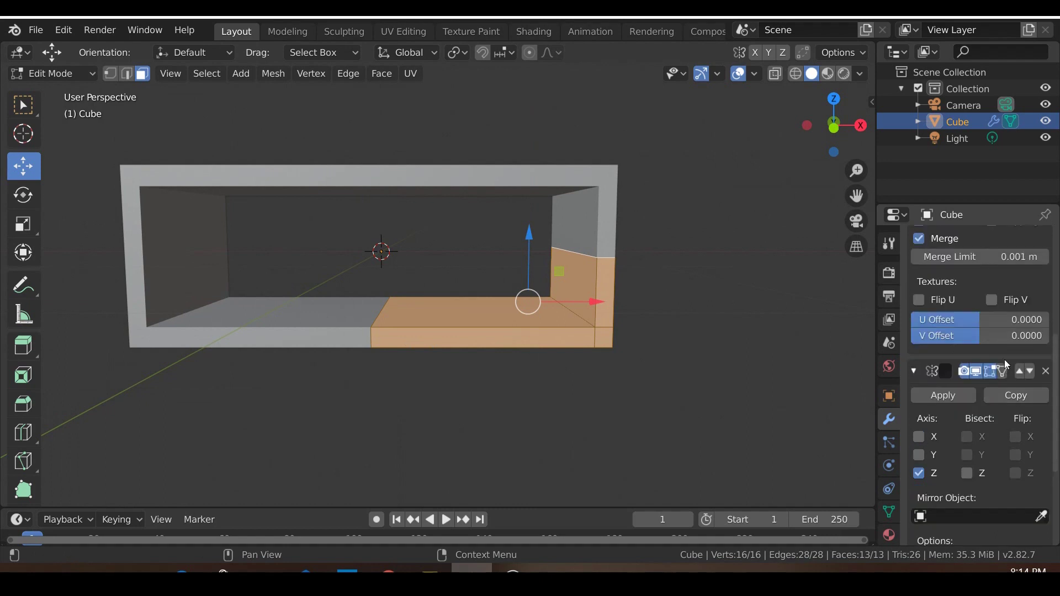
click(992, 310)
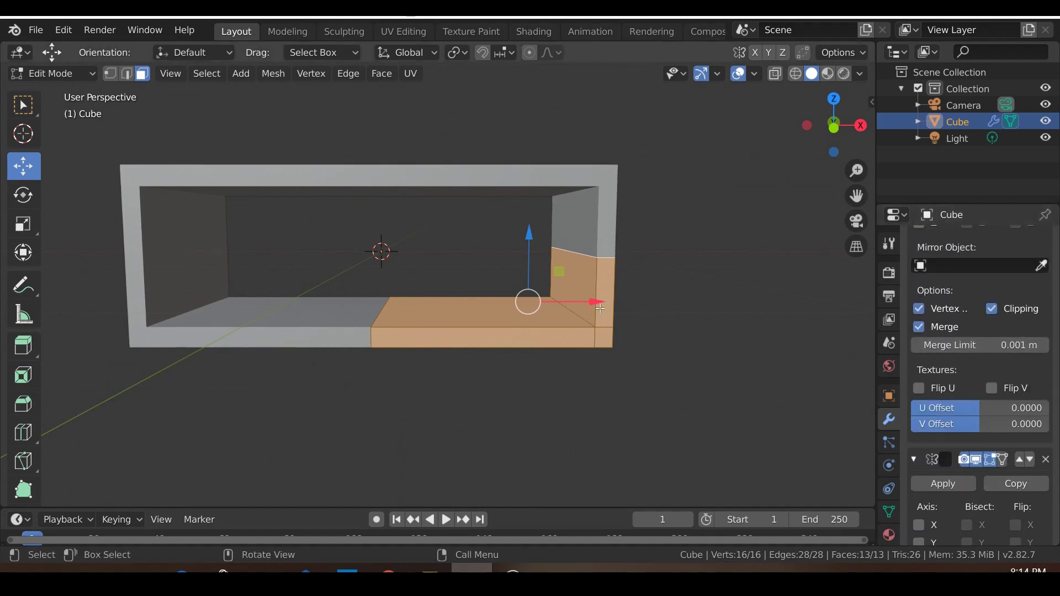
mouse_move(594, 302)
mouse_down()
mouse_move(621, 301)
mouse_move(594, 305)
mouse_move(618, 308)
mouse_move(606, 309)
mouse_up()
drag(552, 239, 546, 251)
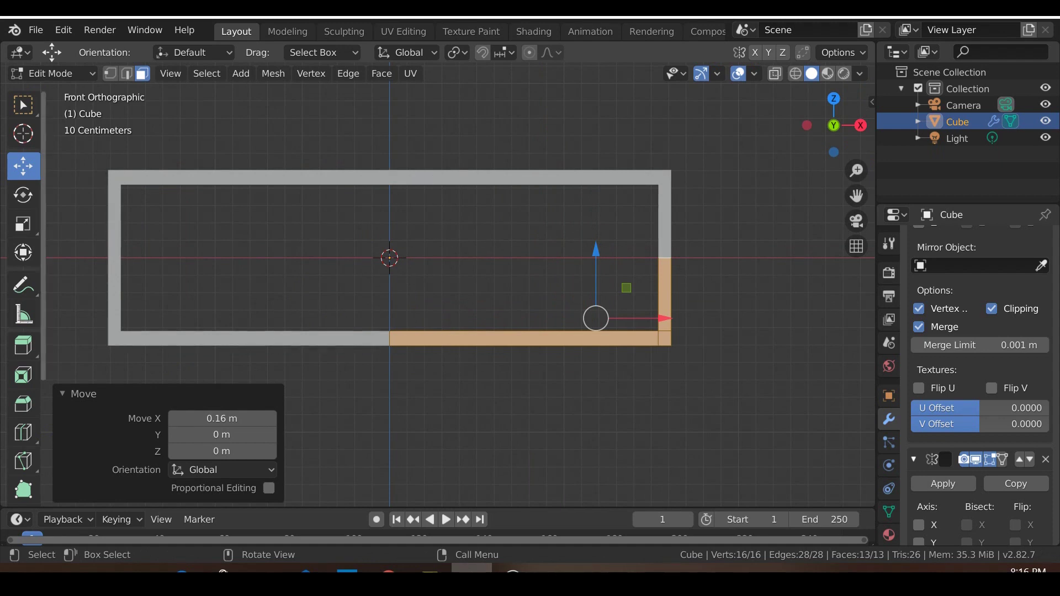
Add two single loop cuts across the width of the frame's editable bottom slab, the second one nearer the end wall.
click(23, 432)
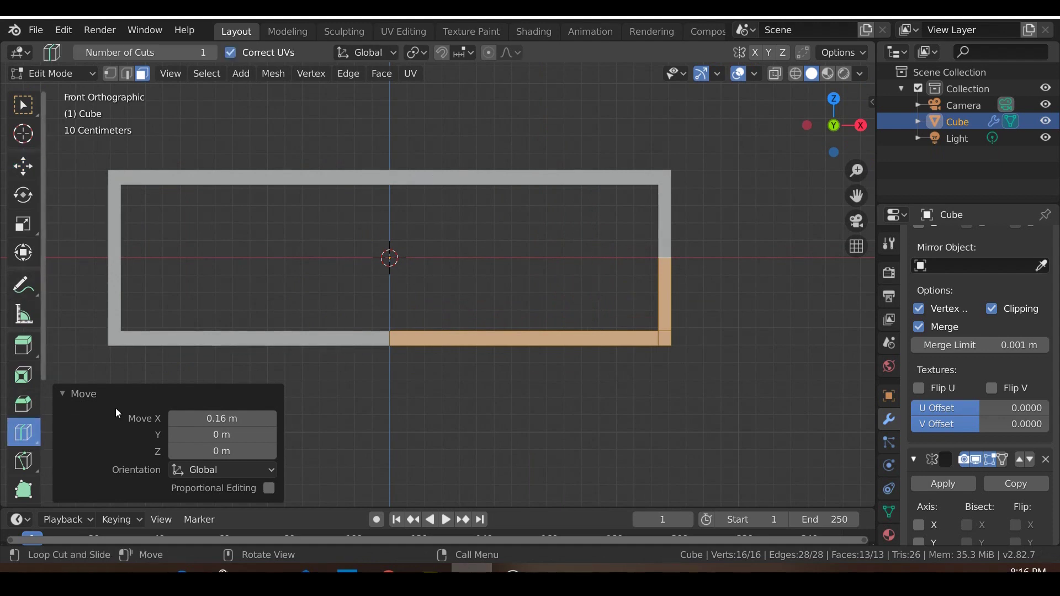
click(522, 335)
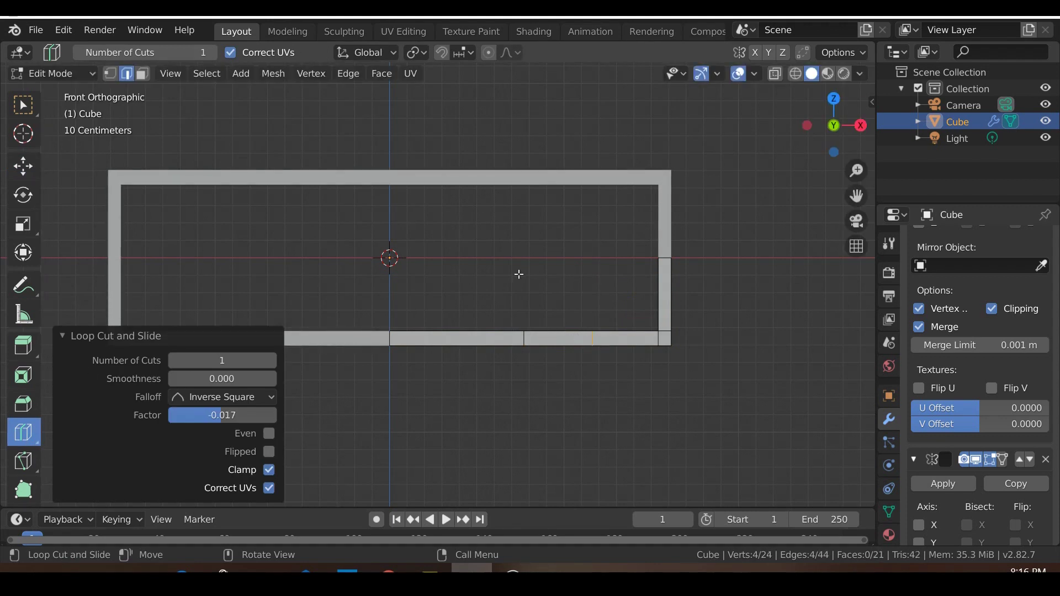
middle_drag(520, 274, 524, 299)
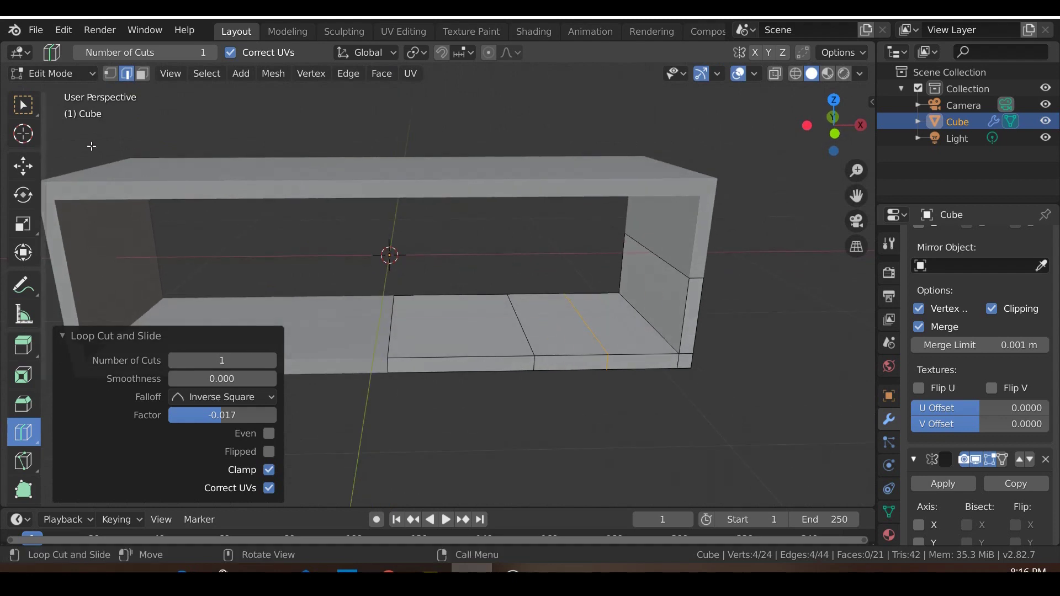
Move the outer of the two edge loops about -0.322 m along X, close beside the inner loop.
click(23, 166)
drag(651, 325, 646, 328)
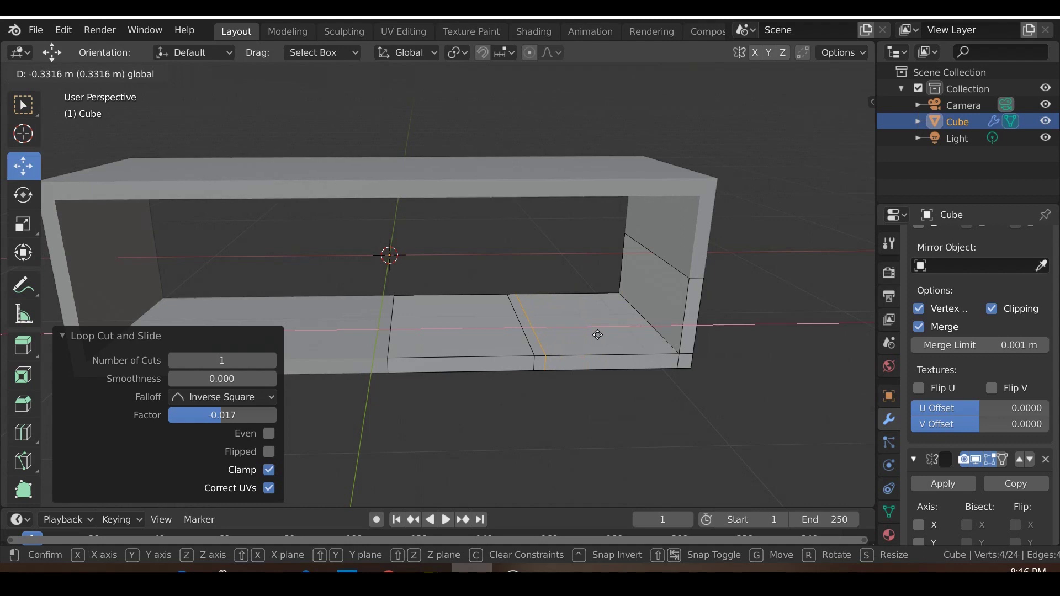
drag(599, 336, 600, 335)
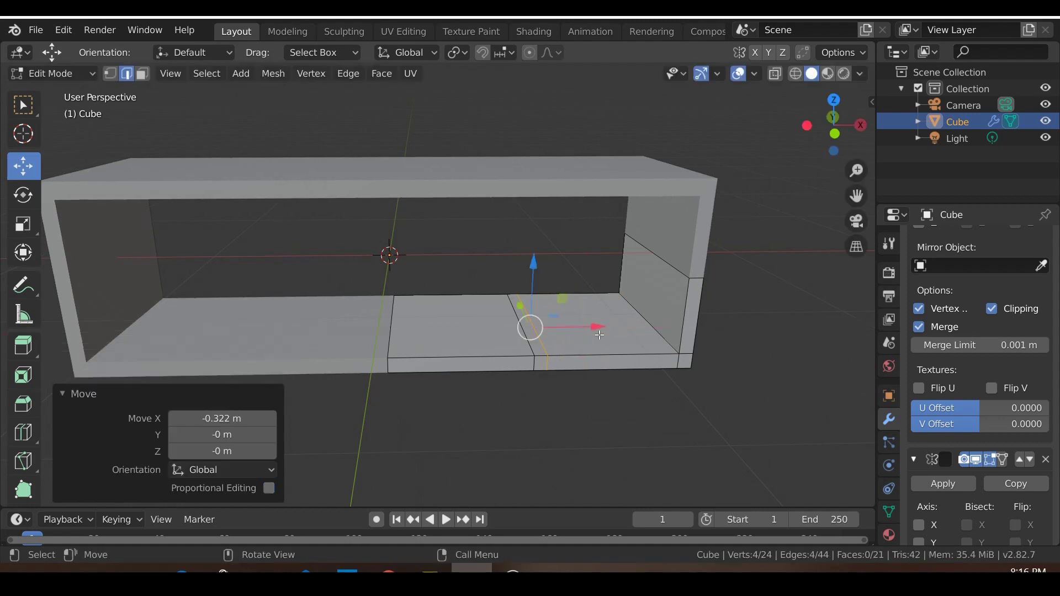
Select both closely spaced edge loops and move them together about -0.153 m along X.
alt+click(527, 348)
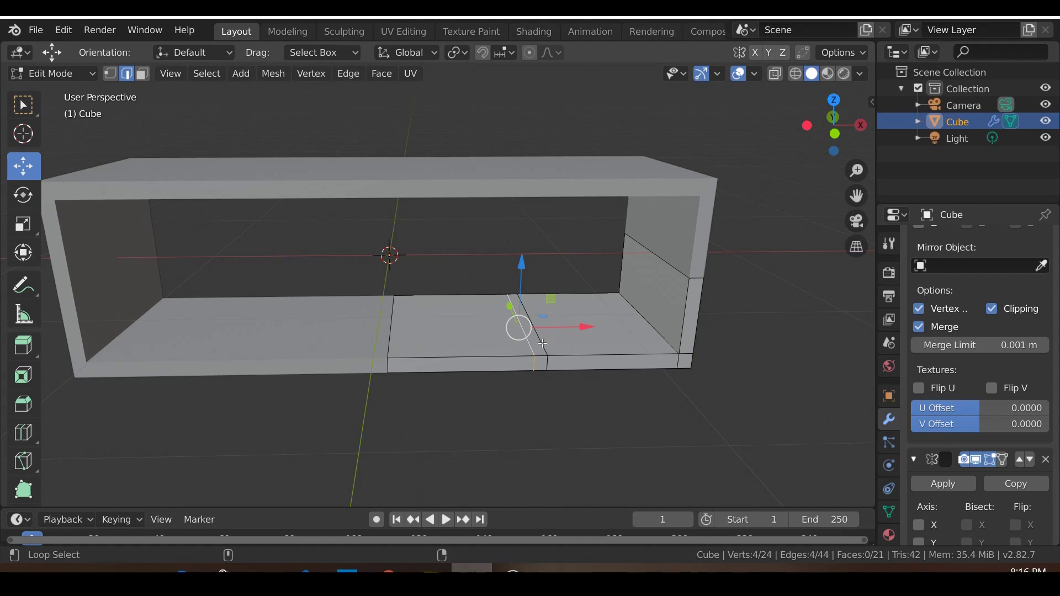
middle_drag(542, 393, 610, 346)
drag(593, 327, 580, 327)
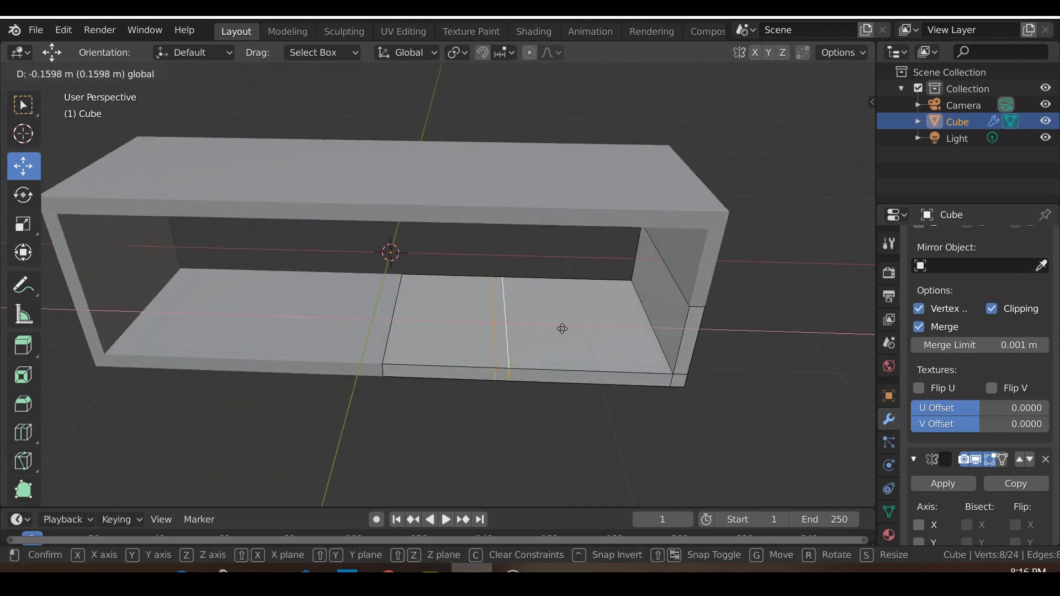
drag(563, 329, 563, 329)
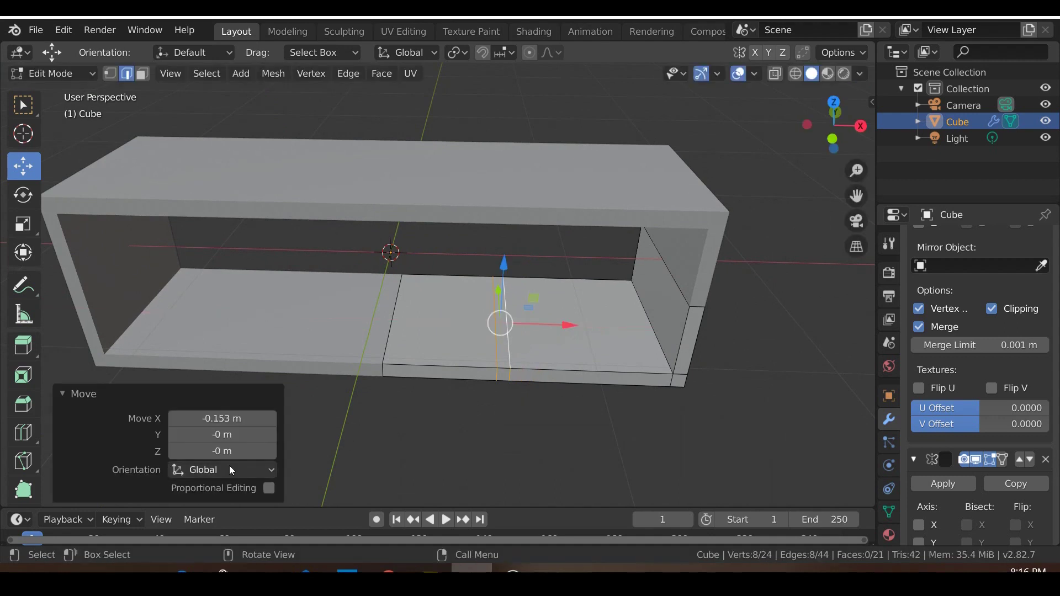
Add two lengthwise loop cuts along the bottom slab, one centred and one midway between it and the rear edge.
middle_drag(355, 419, 473, 386)
middle_drag(539, 364, 548, 347)
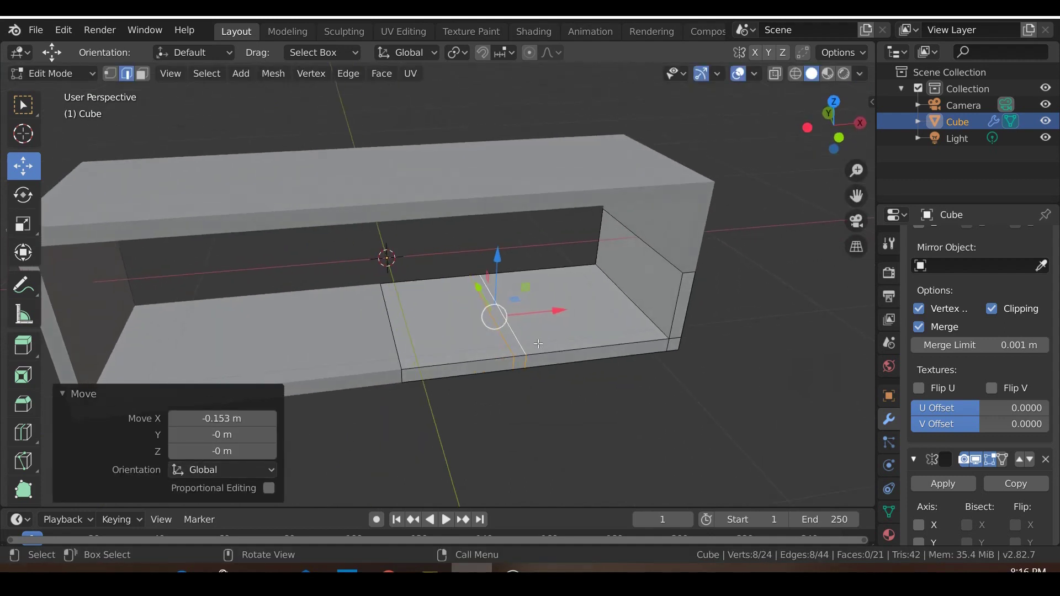
click(22, 432)
click(533, 315)
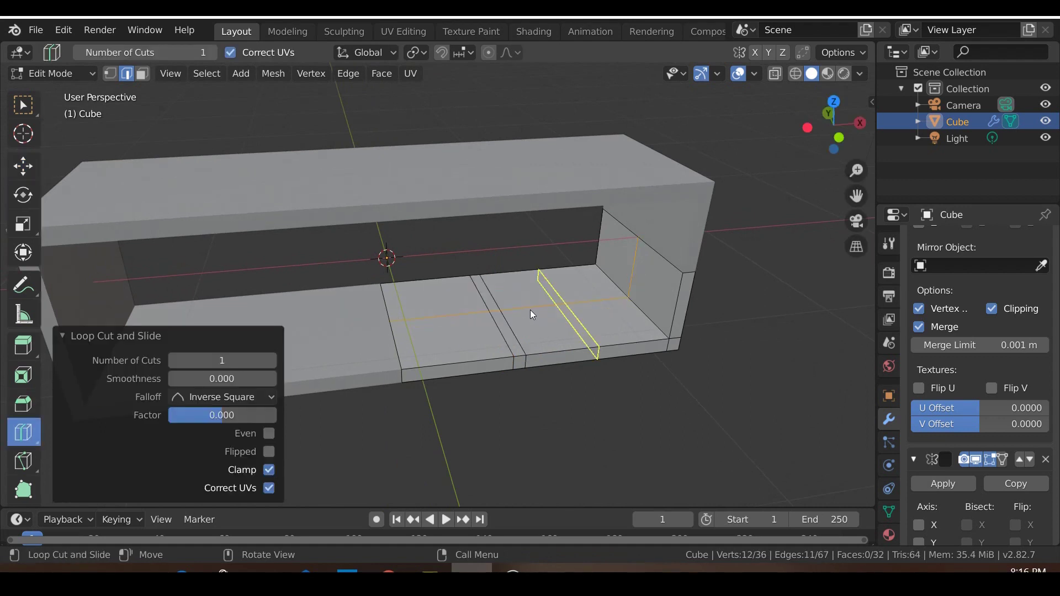
click(477, 299)
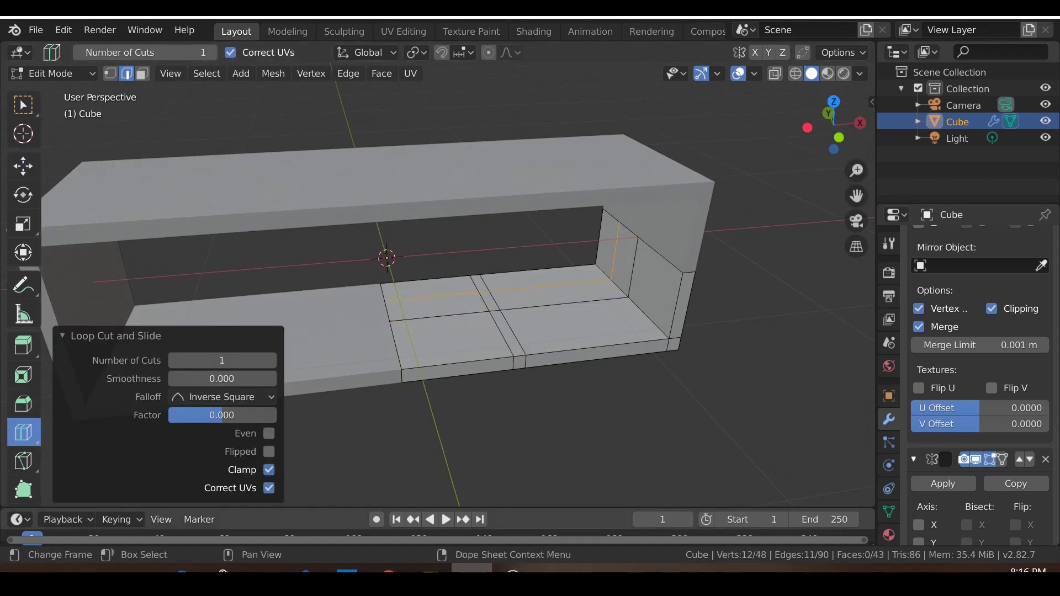
Move the rear lengthwise loop about 0.148 m and the centred one about -0.455 m along Y, close to the slab's long edges.
click(25, 166)
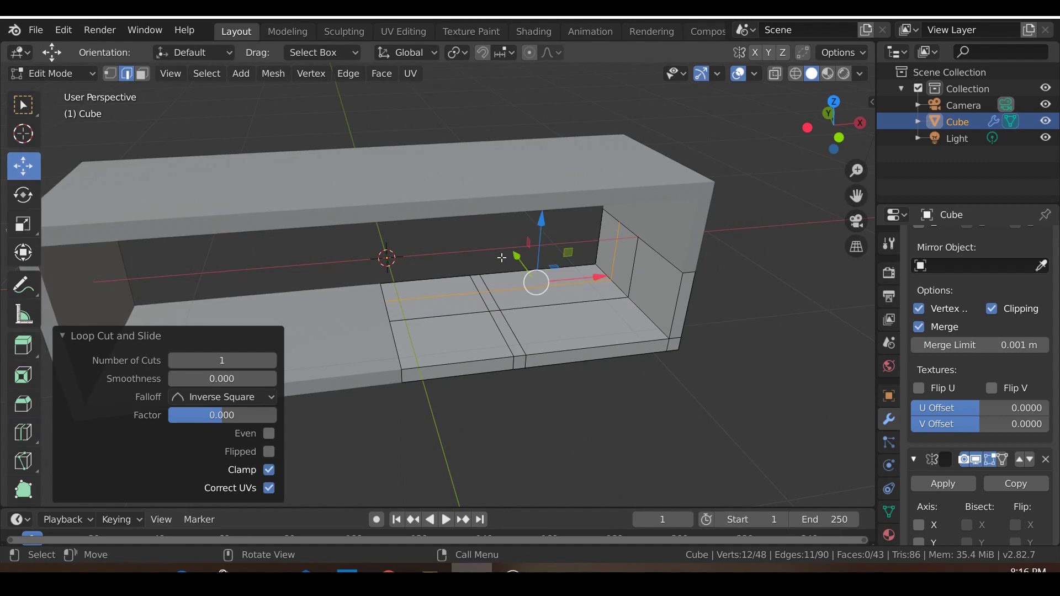
drag(516, 258, 505, 250)
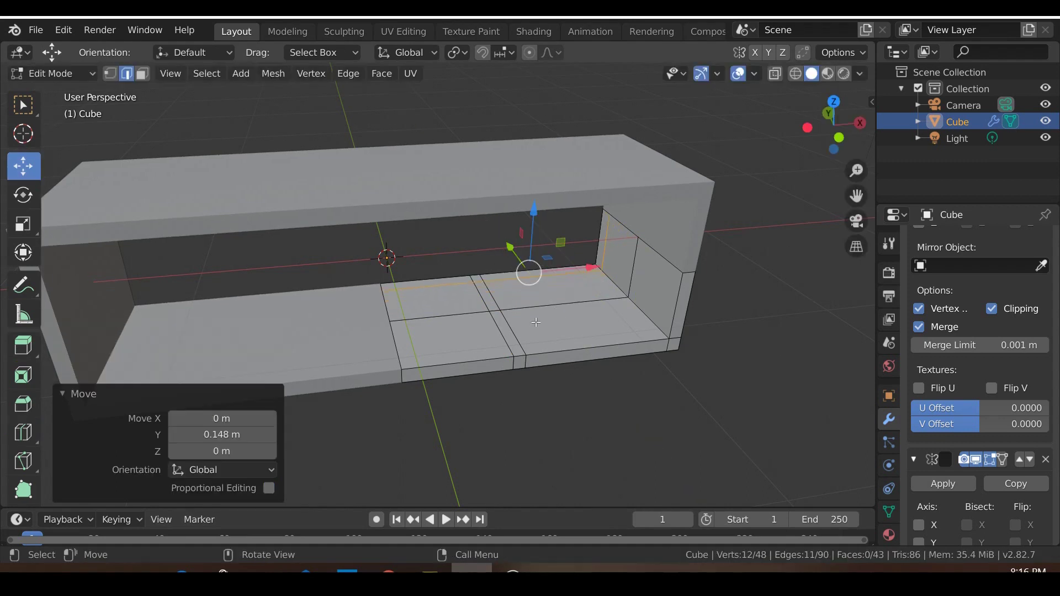
alt+click(536, 307)
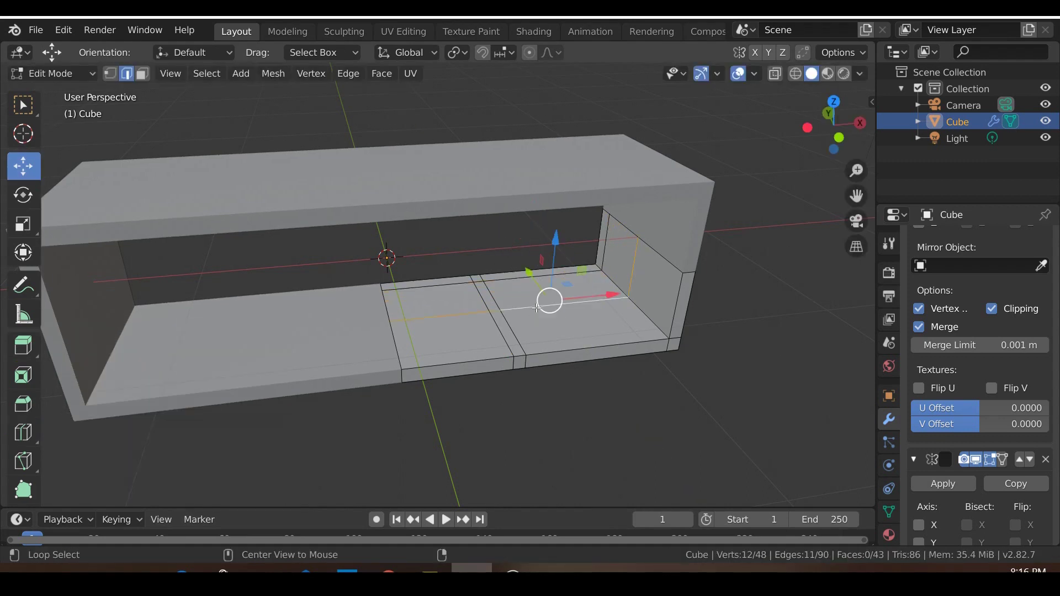
drag(541, 301, 539, 282)
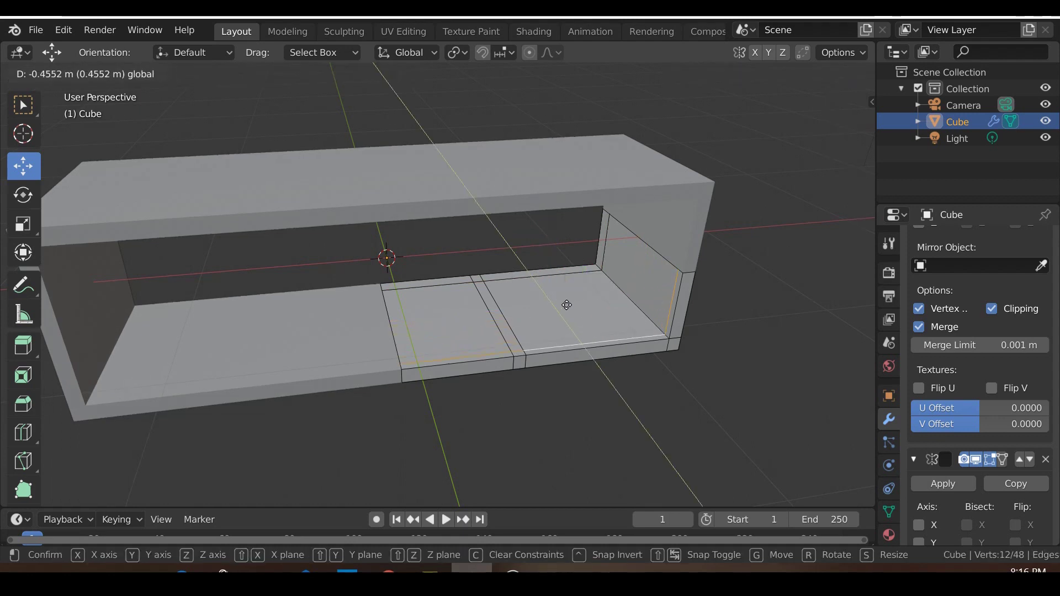
drag(567, 304, 567, 304)
Extrude the narrow top face between the close crosswise loops upward by about 0.62 m to the mirror plane as a divider.
middle_drag(567, 305, 429, 300)
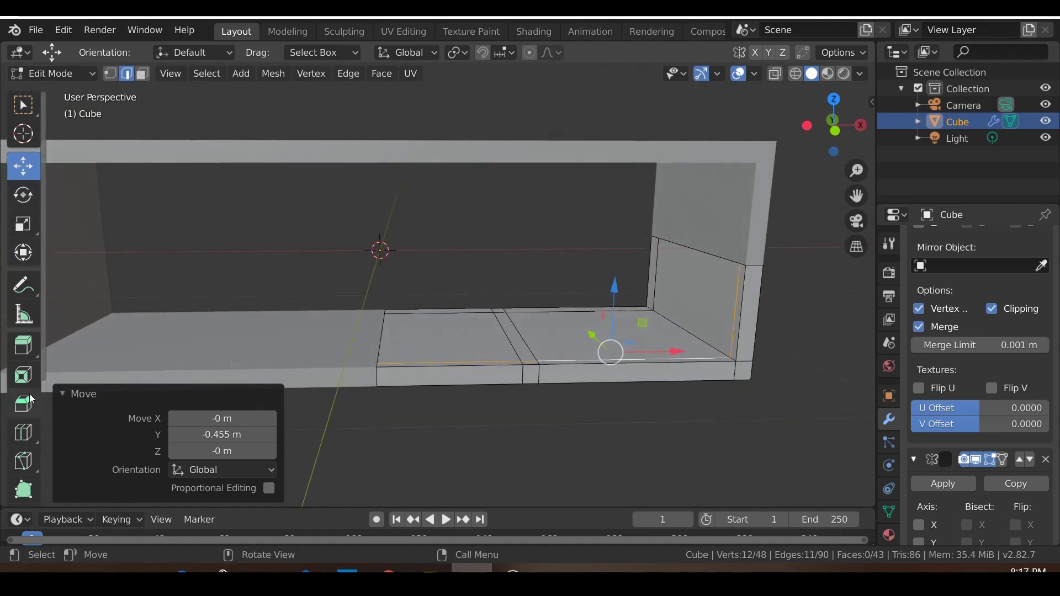
click(24, 345)
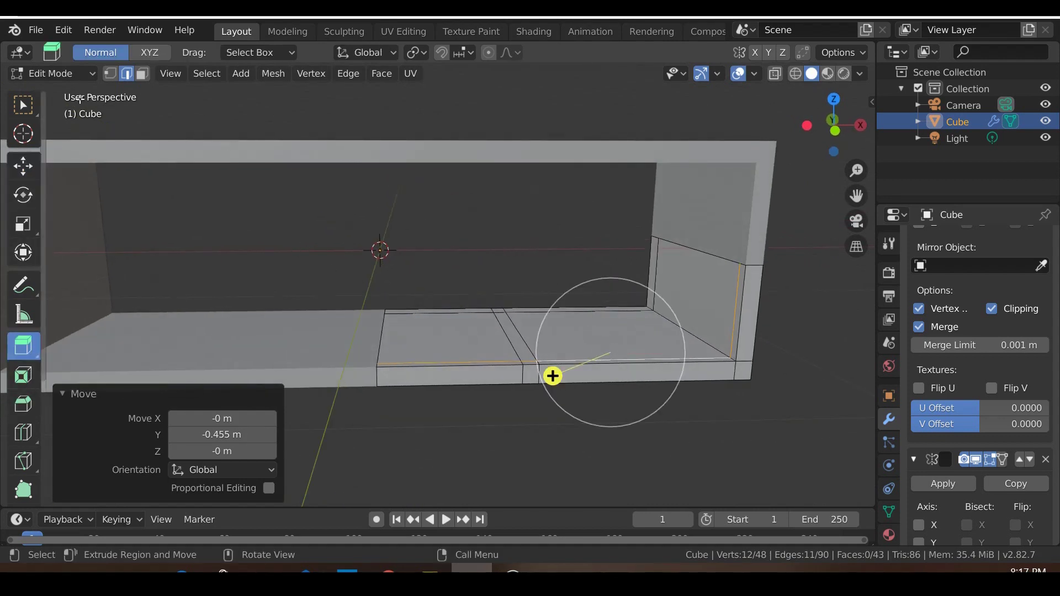
click(143, 75)
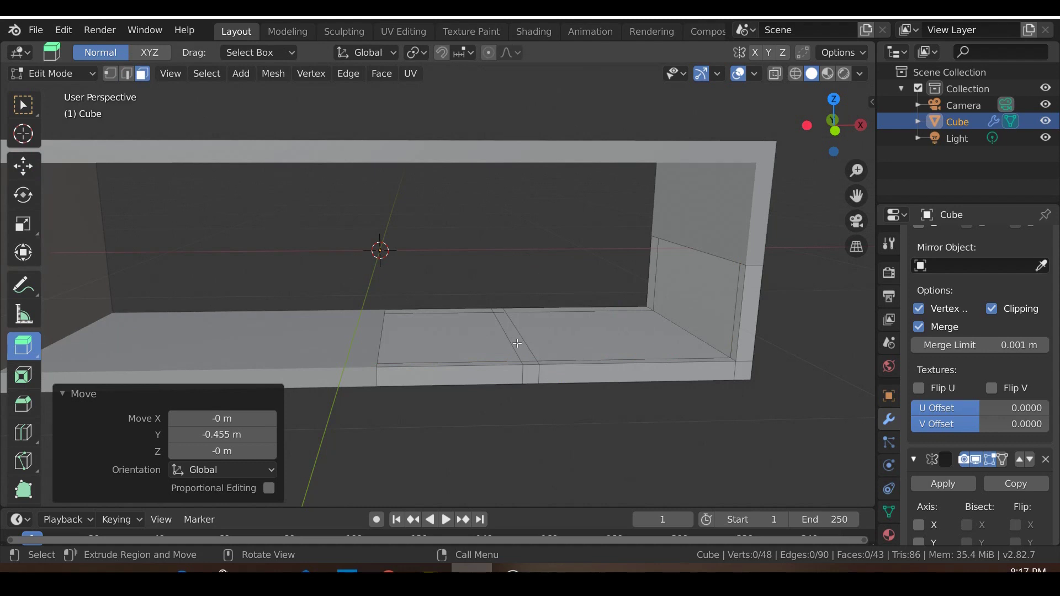
click(517, 343)
drag(511, 393, 526, 307)
drag(529, 269, 530, 268)
middle_drag(338, 286, 373, 304)
scroll(387, 298, down, 2)
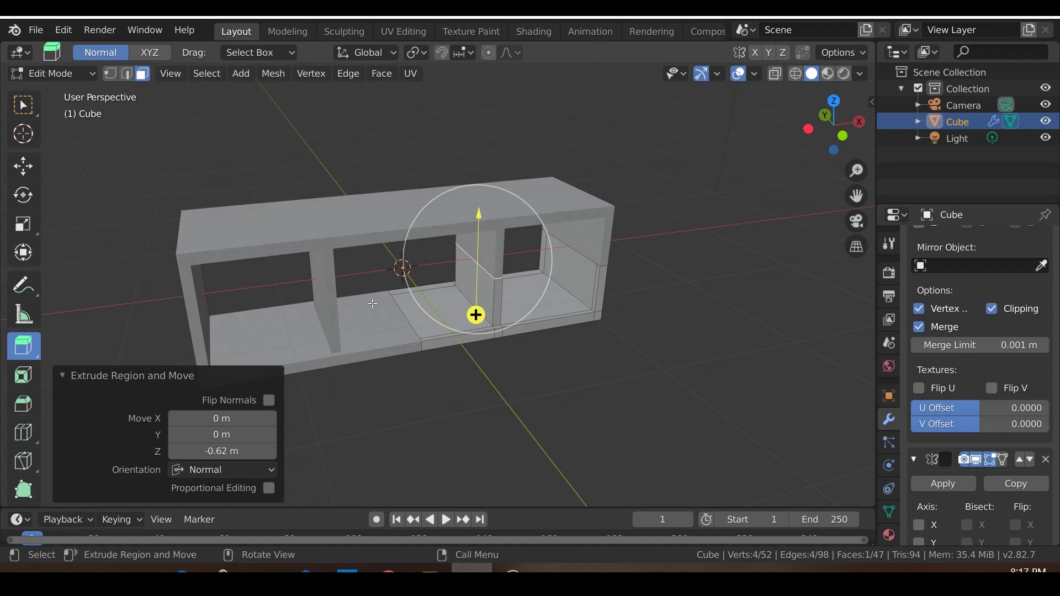
scroll(373, 303, up, 2)
middle_drag(417, 447, 280, 225)
Leave editing of the frame, add a new 2 m cube at the origin and put it into Edit Mode.
key(Tab)
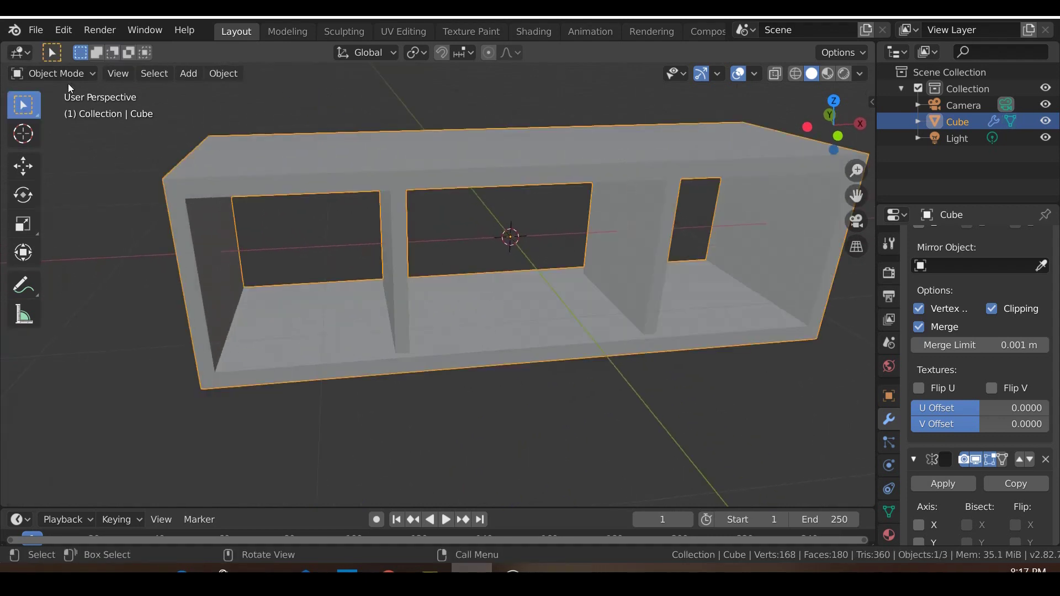
middle_drag(504, 307, 513, 270)
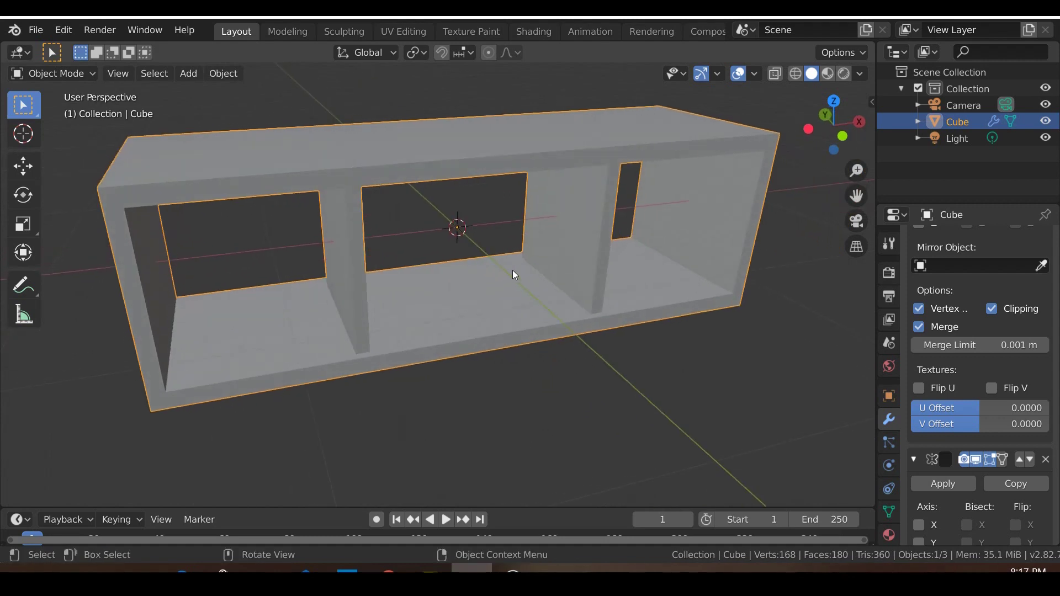
click(184, 79)
mouse_move(200, 95)
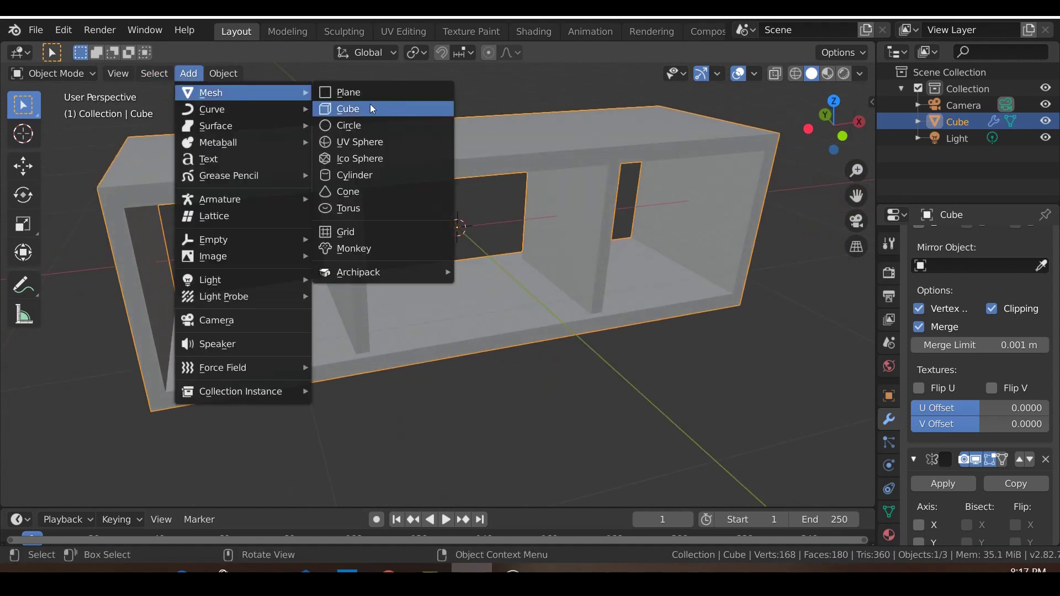
click(345, 109)
scroll(359, 268, down, 3)
middle_drag(408, 231, 521, 338)
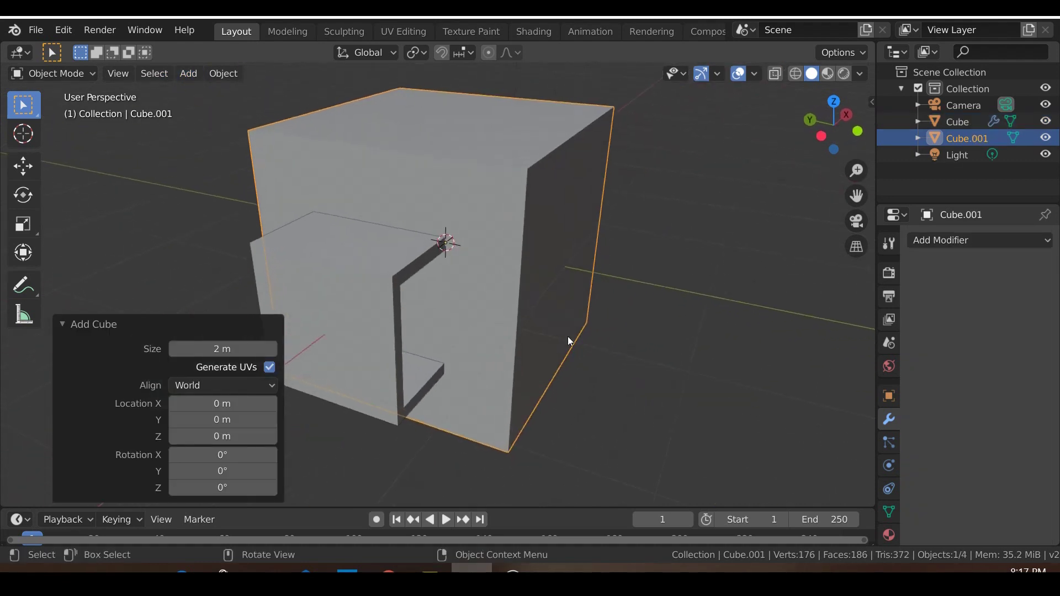
key(Tab)
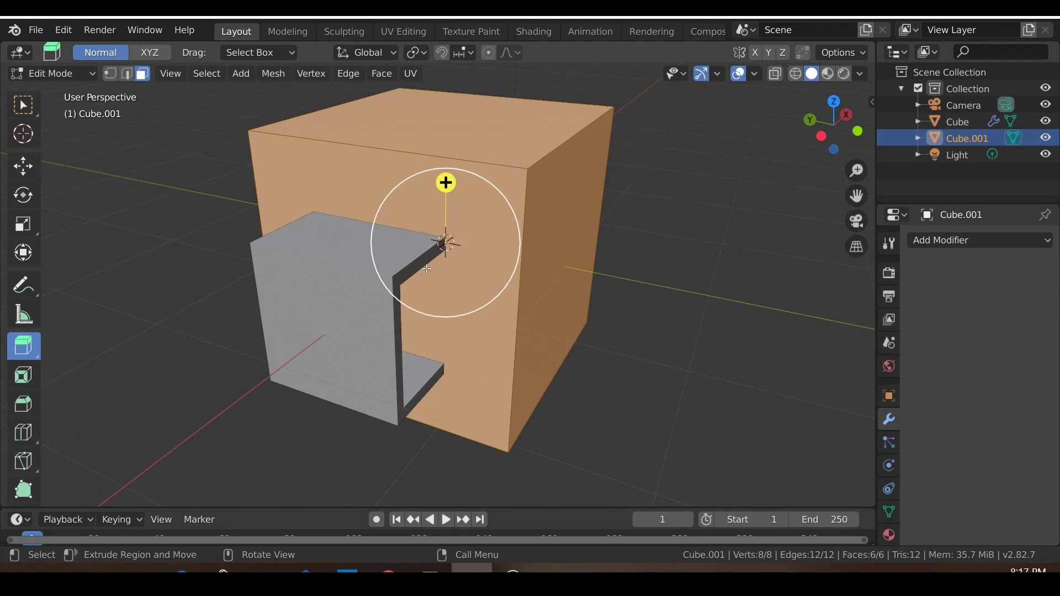
Scale the new cube by about 0.072 along Y and 0.397 along Z into a thin panel.
click(22, 224)
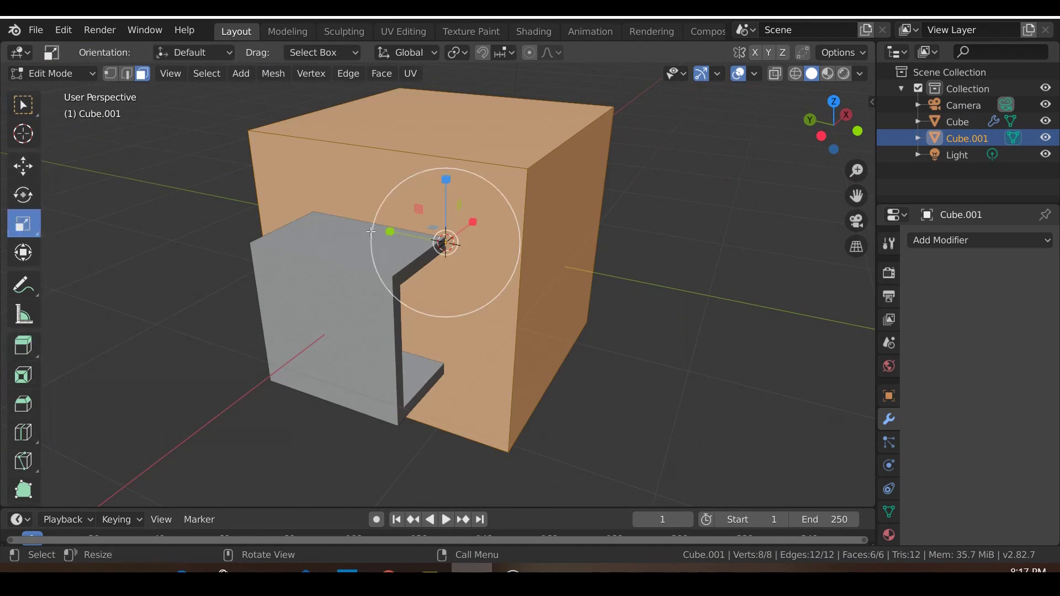
key(s)
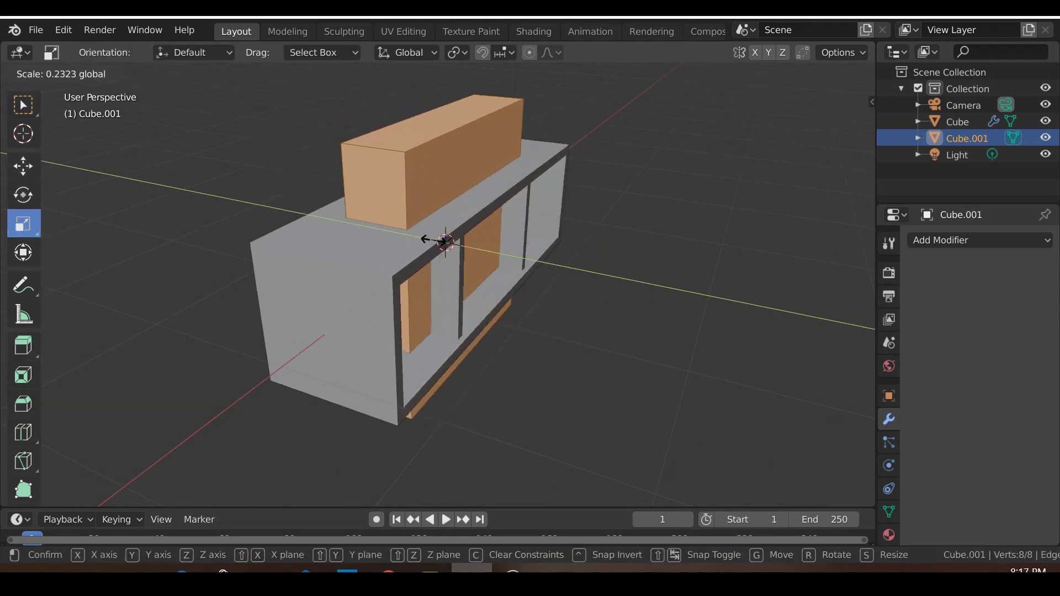
key(y)
click(445, 212)
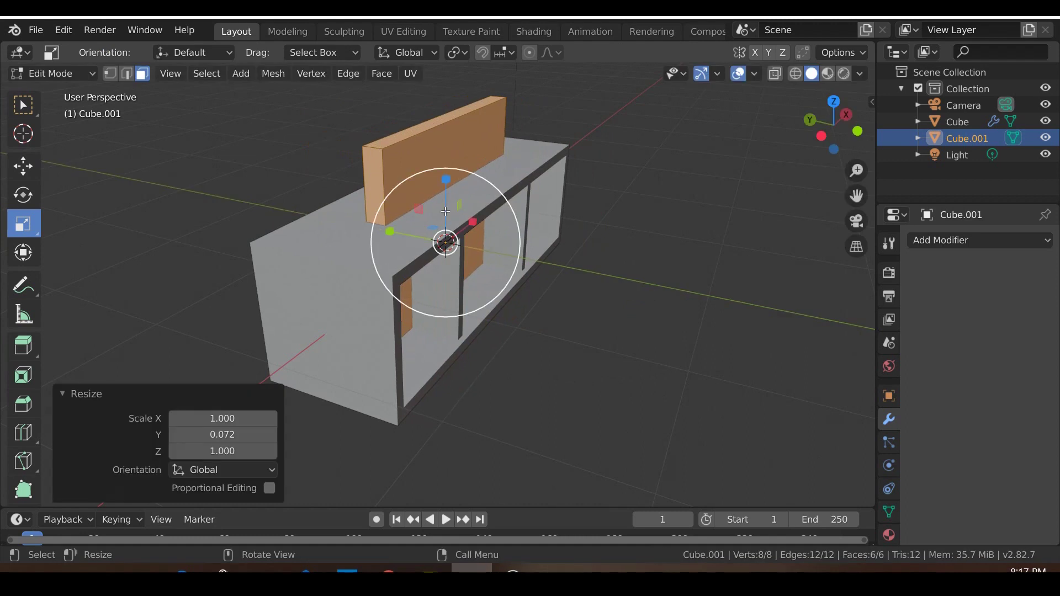
key(s)
key(z)
click(451, 220)
In the front view, scale the panel by about 0.598 along X and fine-tune its size to fit the frame's central opening.
key(KP_1)
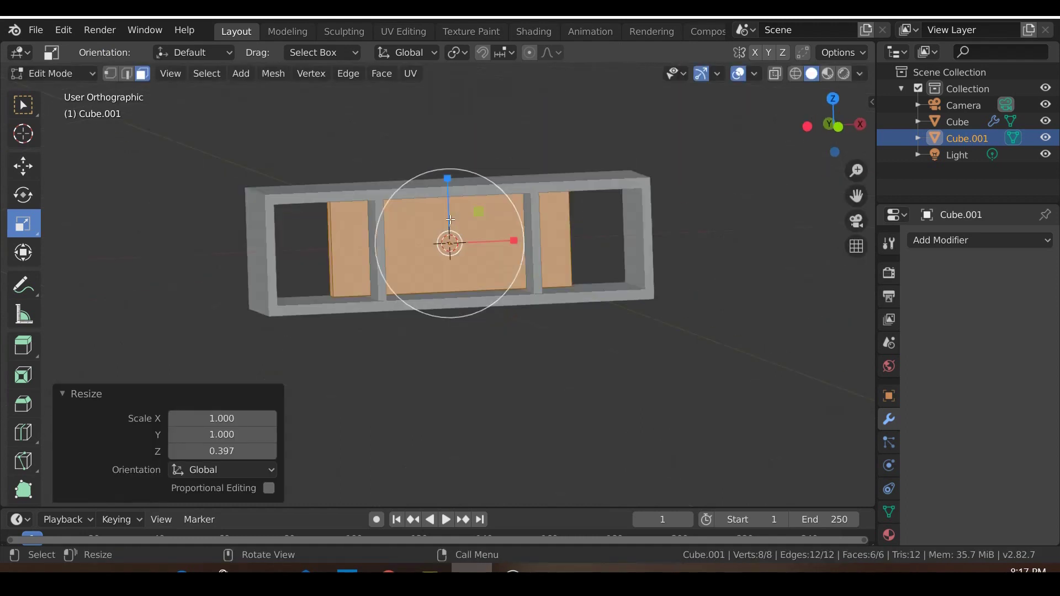
scroll(451, 220, up, 2)
drag(523, 226, 496, 225)
scroll(571, 284, up, 3)
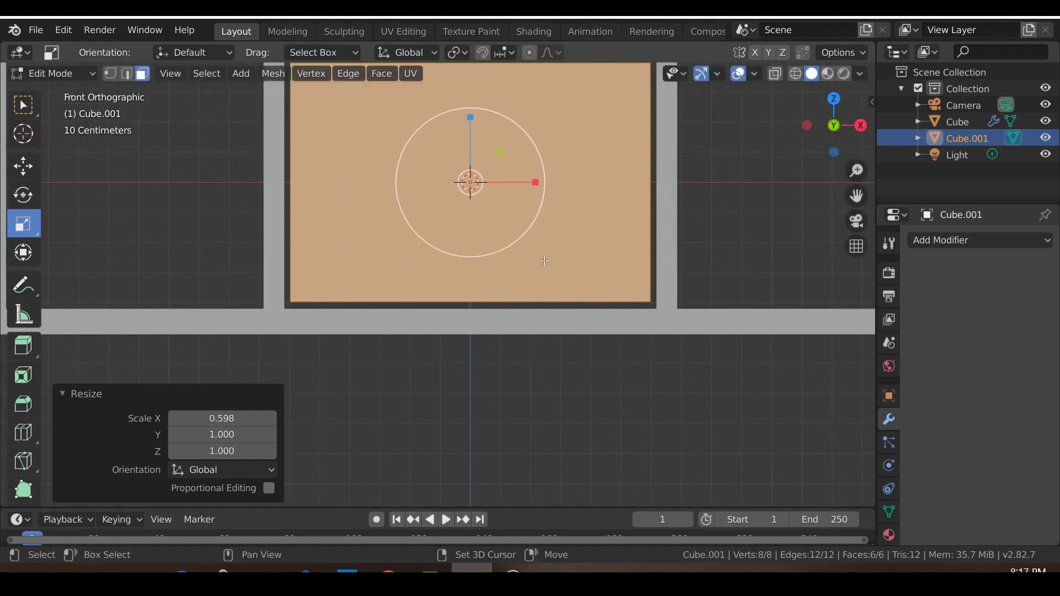
shift+middle_drag(545, 261, 535, 361)
drag(495, 301, 496, 302)
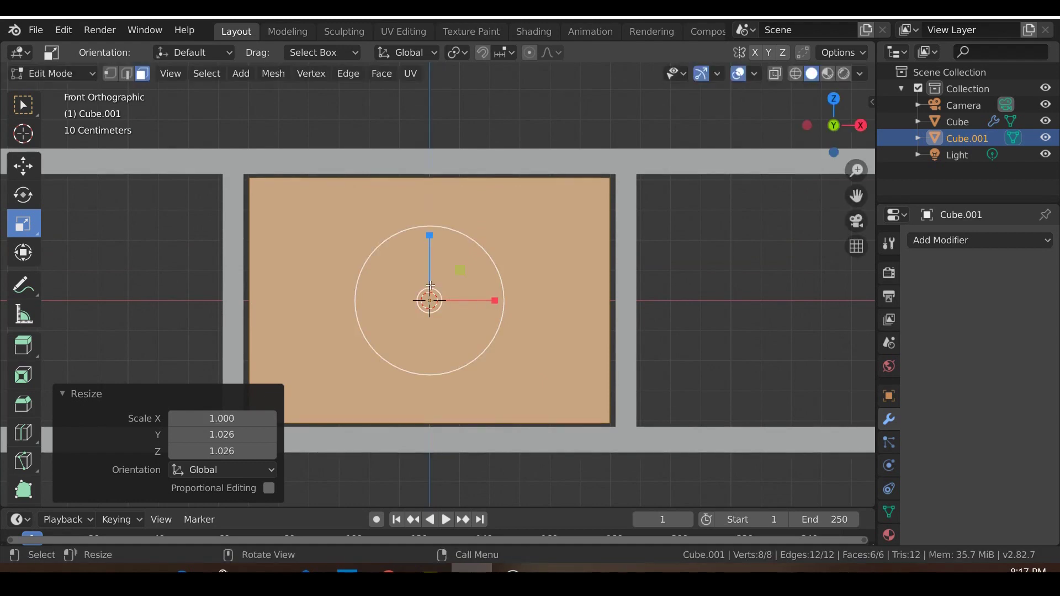
drag(432, 241, 433, 238)
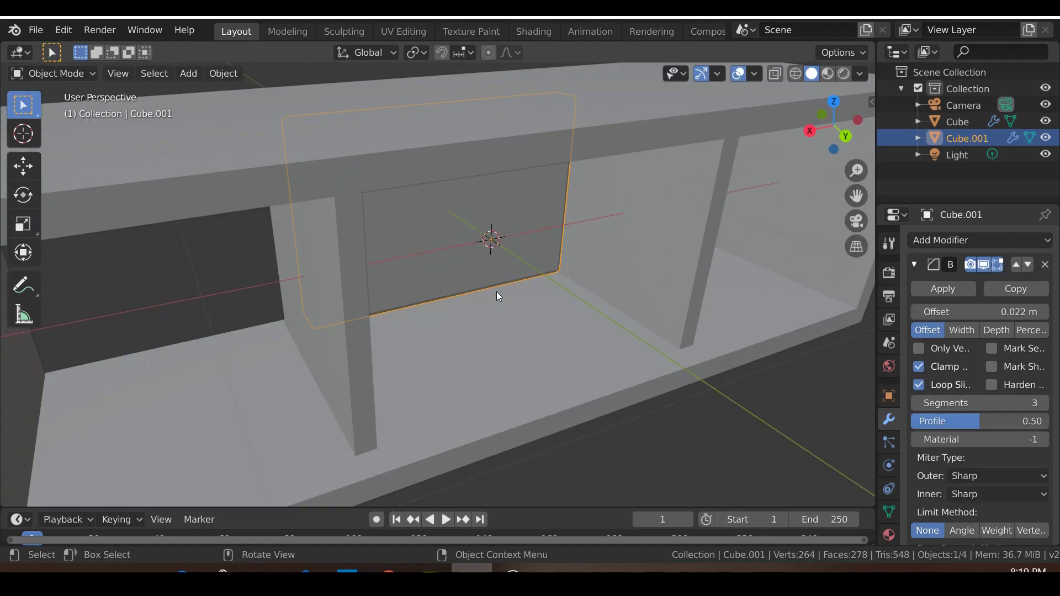
Duplicate the bevelled front panel in place and scale the copy by about 0.117 along Z into a flat slab.
middle_drag(523, 346, 489, 332)
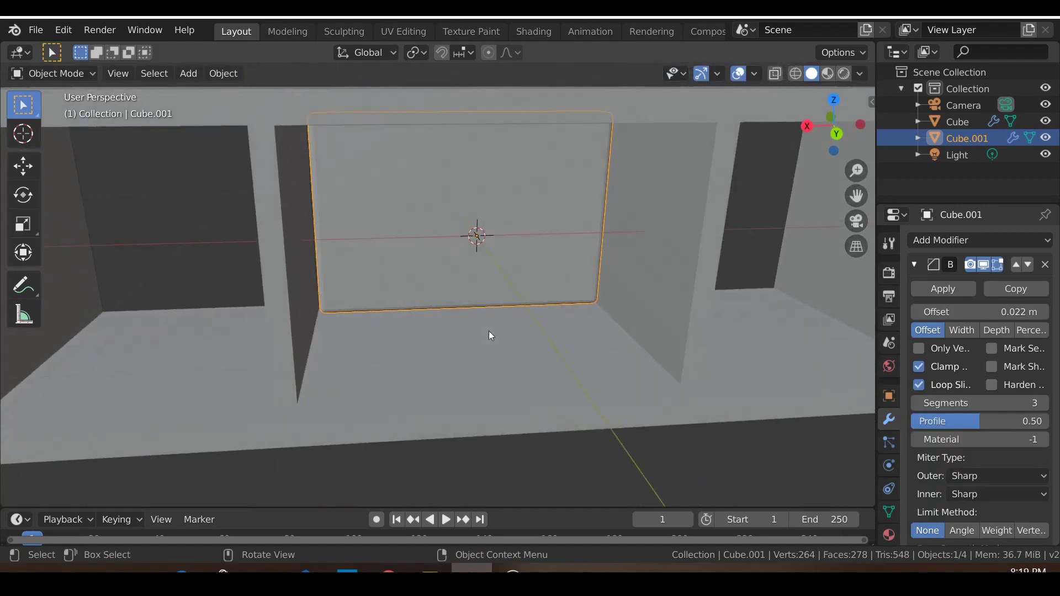
middle_drag(452, 230, 460, 248)
key(shift+d)
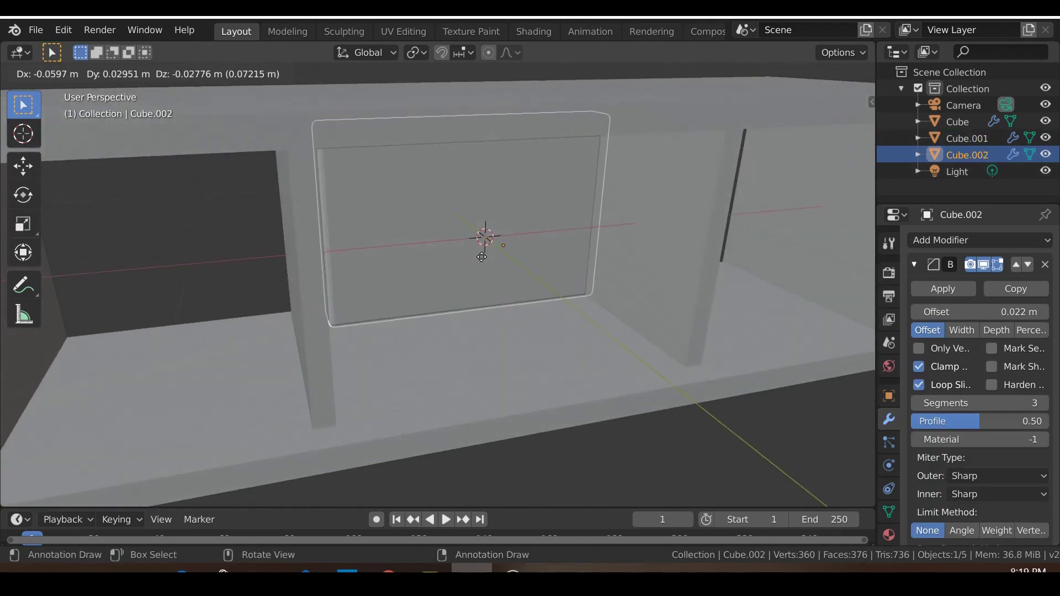
right_click(484, 260)
key(s)
key(z)
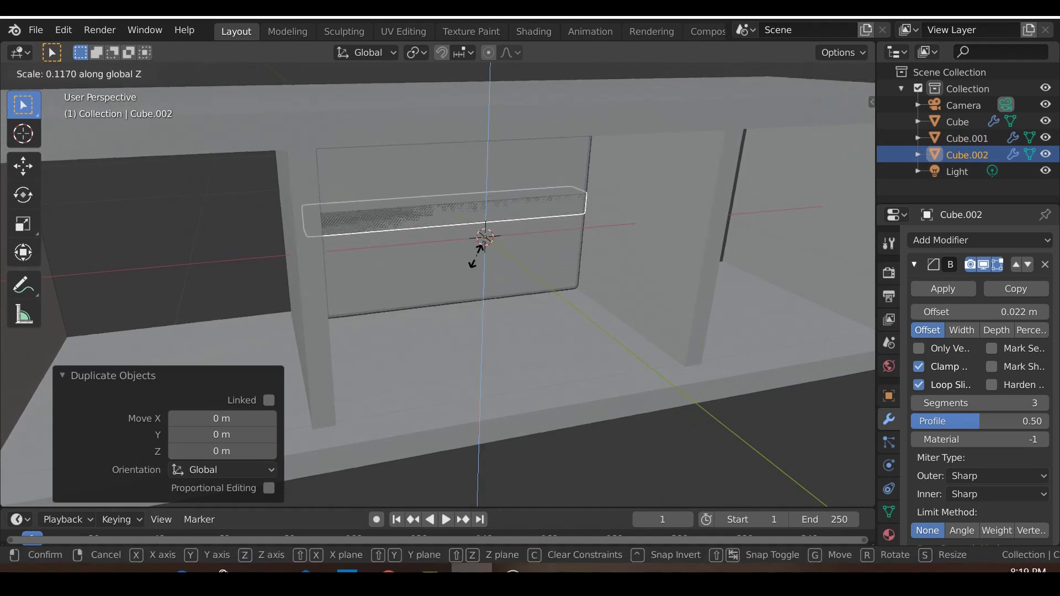
click(498, 263)
Scale the slab by about 4.03 along Y and move it along Y behind the front panel.
key(s)
key(y)
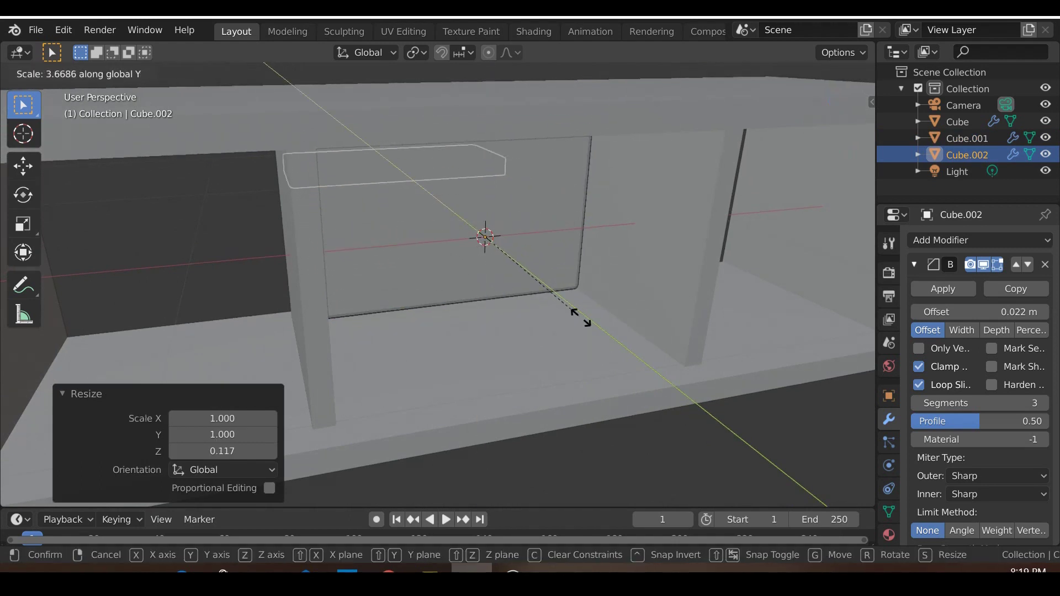
click(569, 328)
key(g)
key(y)
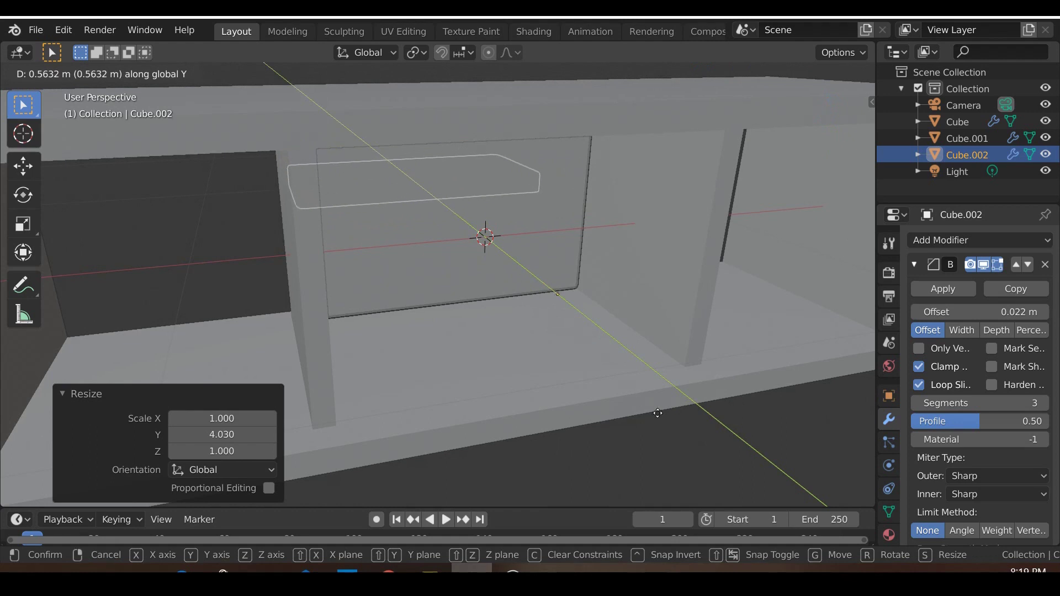
click(353, 362)
Scale the slab by about 1.109 along Y and lower it about 0.373 m along Z to form the drawer's bottom.
middle_drag(413, 381, 346, 375)
key(s)
key(y)
key(y)
key(y)
key(y)
click(438, 215)
key(g)
key(z)
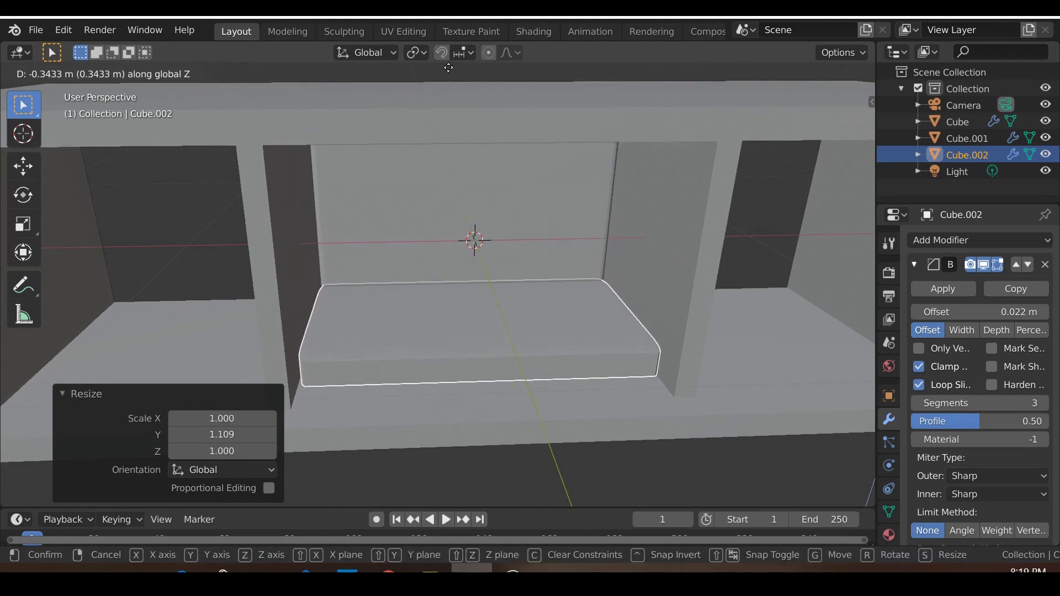
click(483, 136)
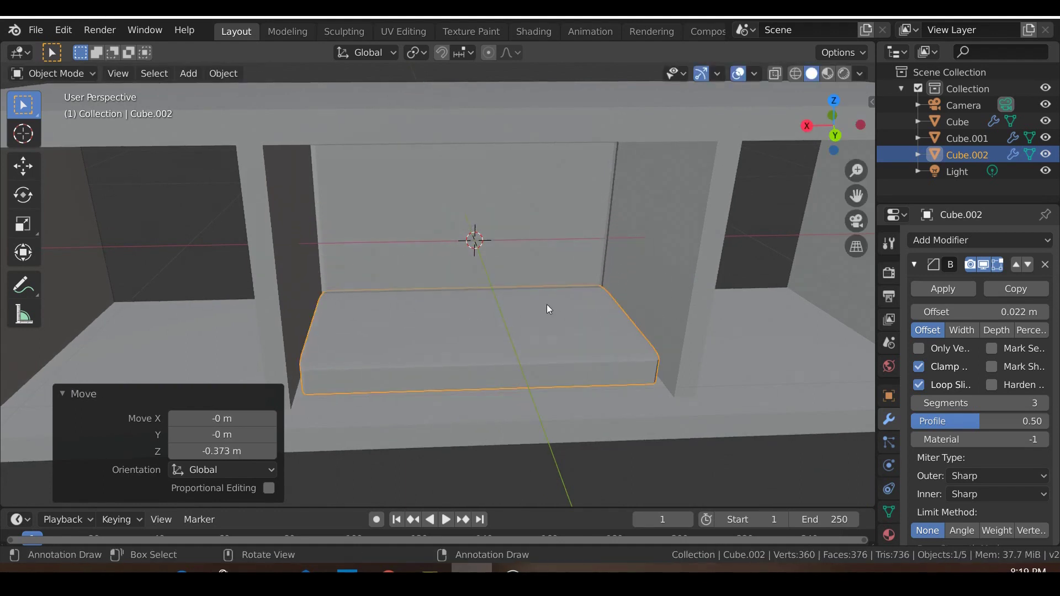
In Edit Mode, add two crosswise loop cuts to the slab and scale them apart by about 2.686 along X.
middle_drag(549, 310, 564, 315)
key(Tab)
middle_drag(475, 359, 461, 376)
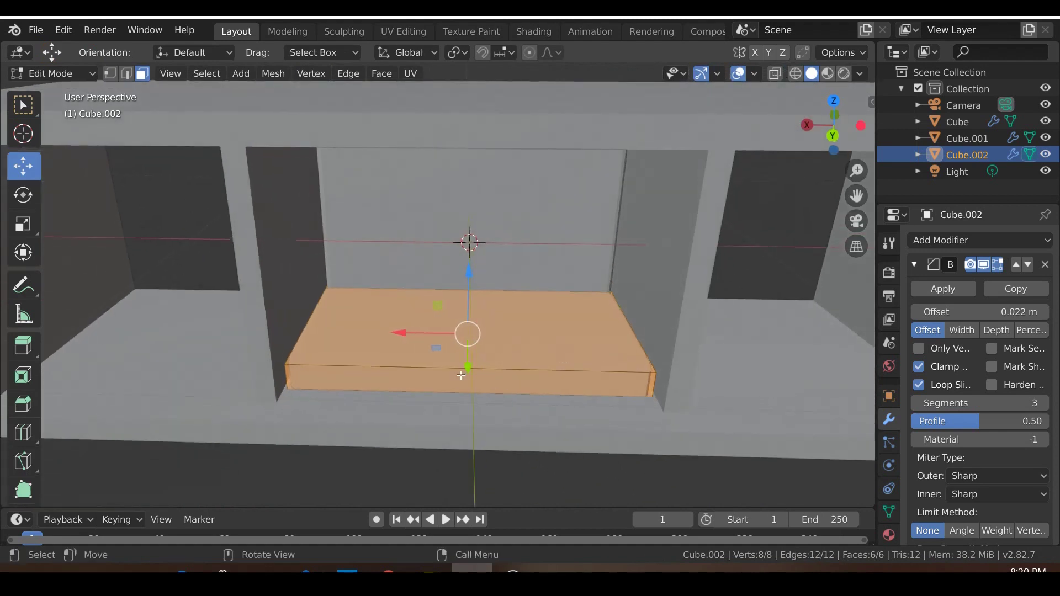
key(ctrl+r)
scroll(481, 376, up, 1)
click(500, 376)
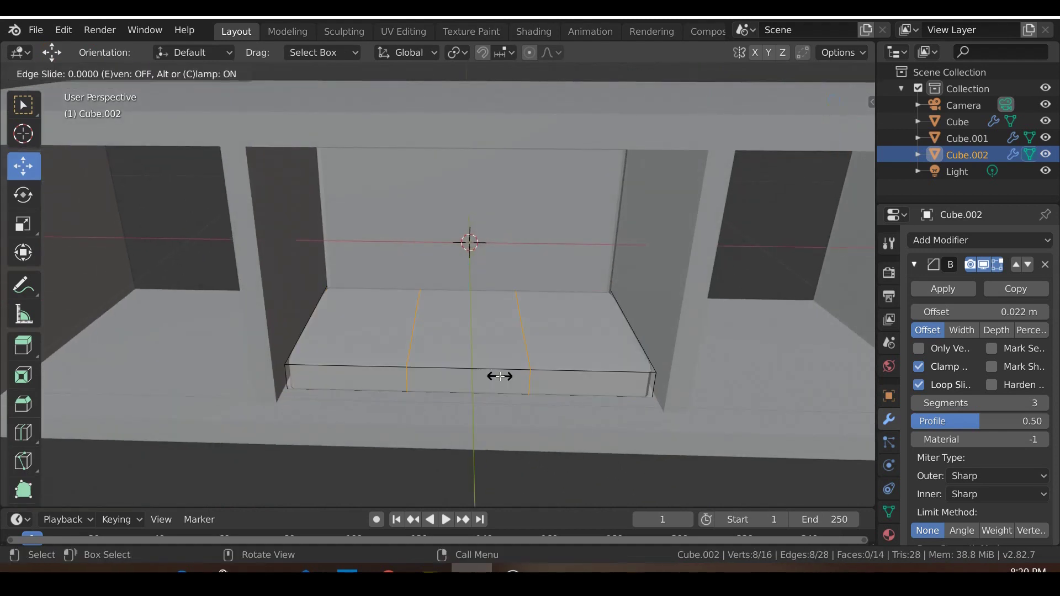
right_click(500, 376)
key(s)
key(x)
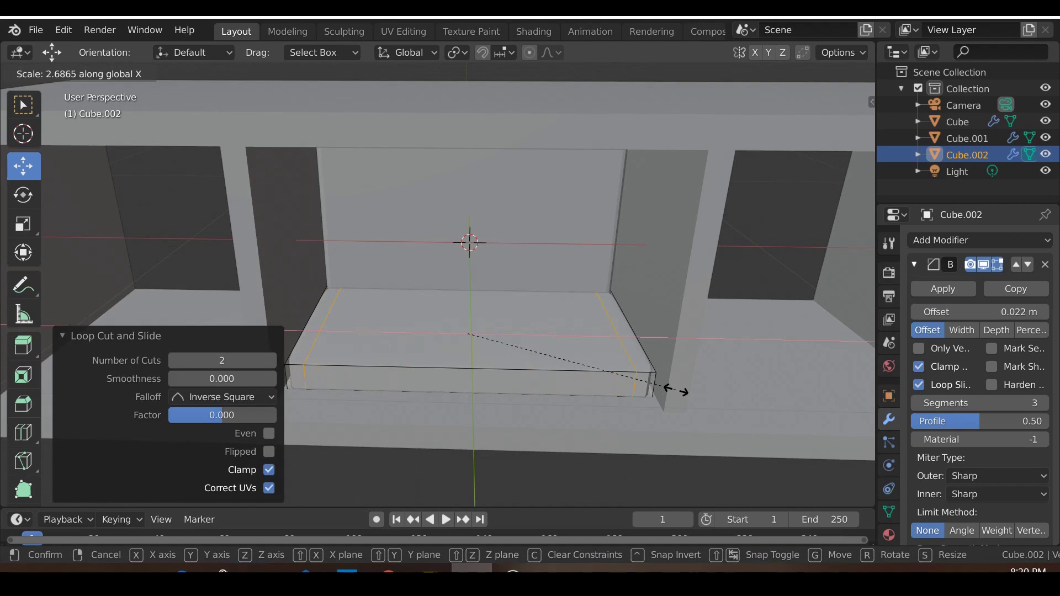
click(674, 390)
Add one lengthwise loop cut close to the slab's edge opposite the front panel, at a slide factor of about -0.764.
key(ctrl+r)
click(647, 381)
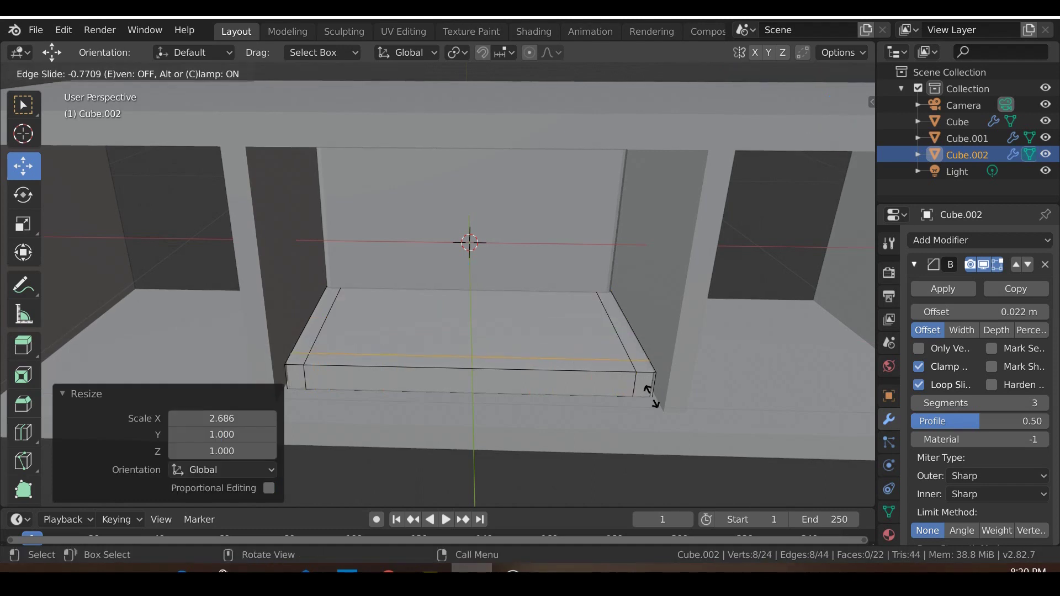
click(651, 393)
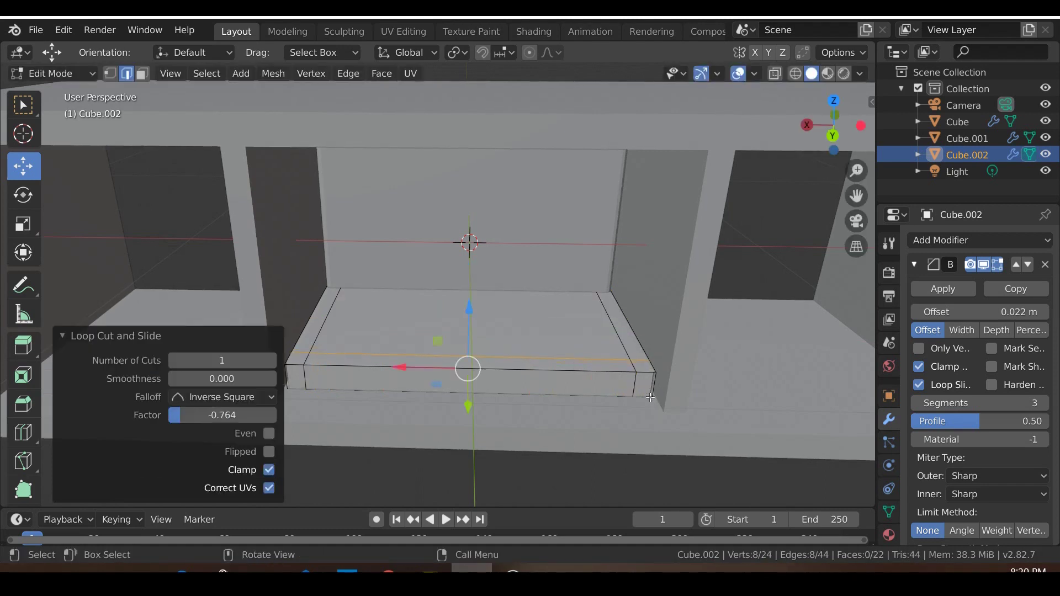
Extrude the five narrow top faces along the slab's two sides and rear edge upward as the drawer's walls.
click(143, 73)
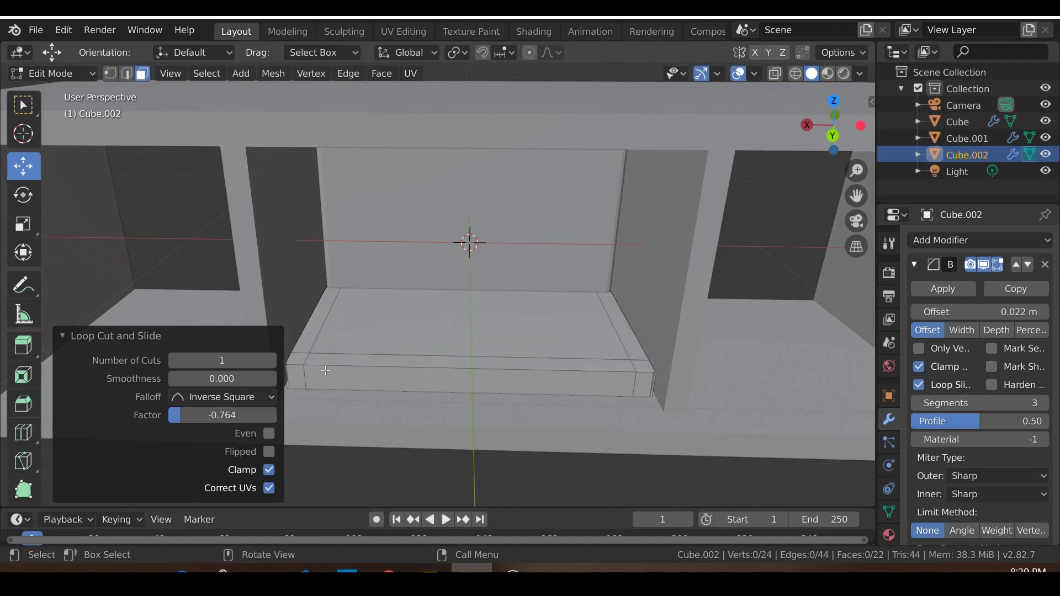
click(312, 338)
shift+click(301, 360)
shift+click(404, 363)
shift+click(642, 366)
shift+click(621, 328)
key(e)
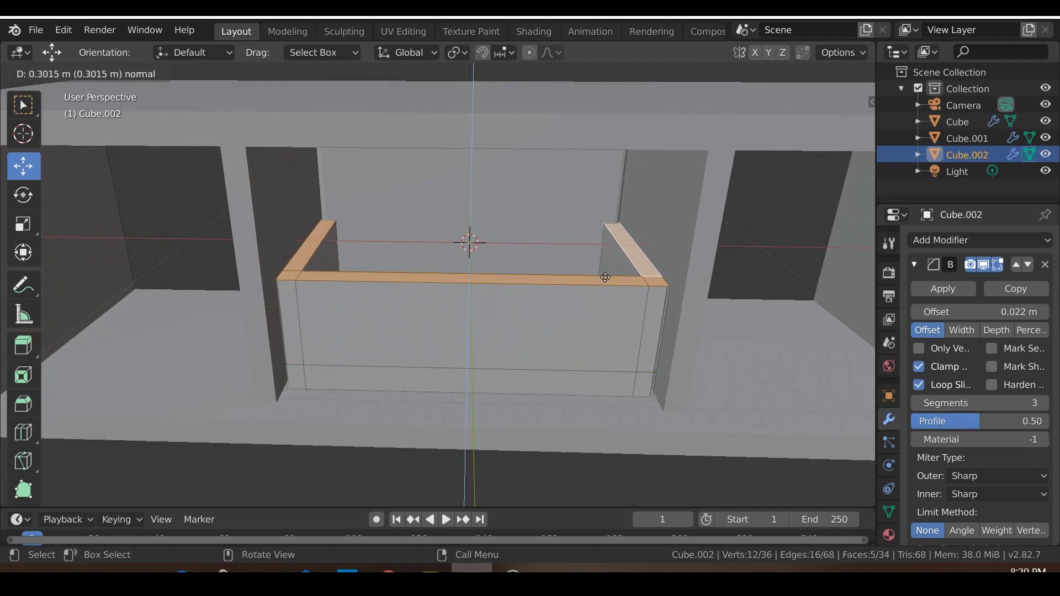
click(602, 239)
Leave Edit Mode and add the front panel to the selection together with the drawer box.
scroll(602, 237, down, 3)
middle_drag(602, 238, 544, 259)
key(Tab)
shift+click(485, 213)
middle_drag(479, 263, 634, 277)
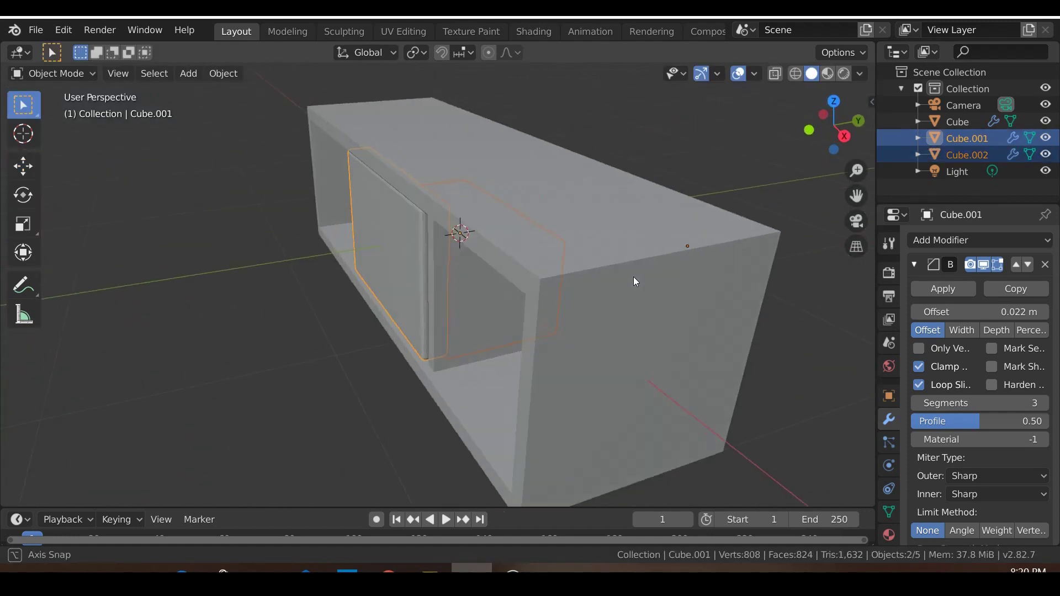
key(g)
right_click(505, 302)
middle_drag(494, 296, 303, 296)
Try to join the drawer box and the front panel into one object.
key(ctrl+j)
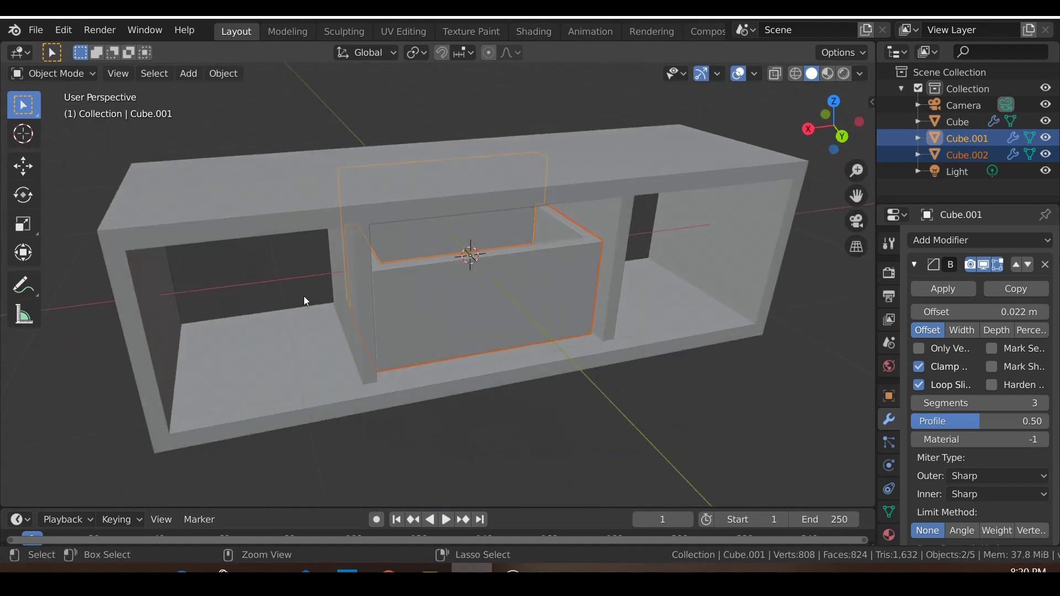
key(ctrl+h)
click(260, 297)
middle_drag(545, 301, 739, 311)
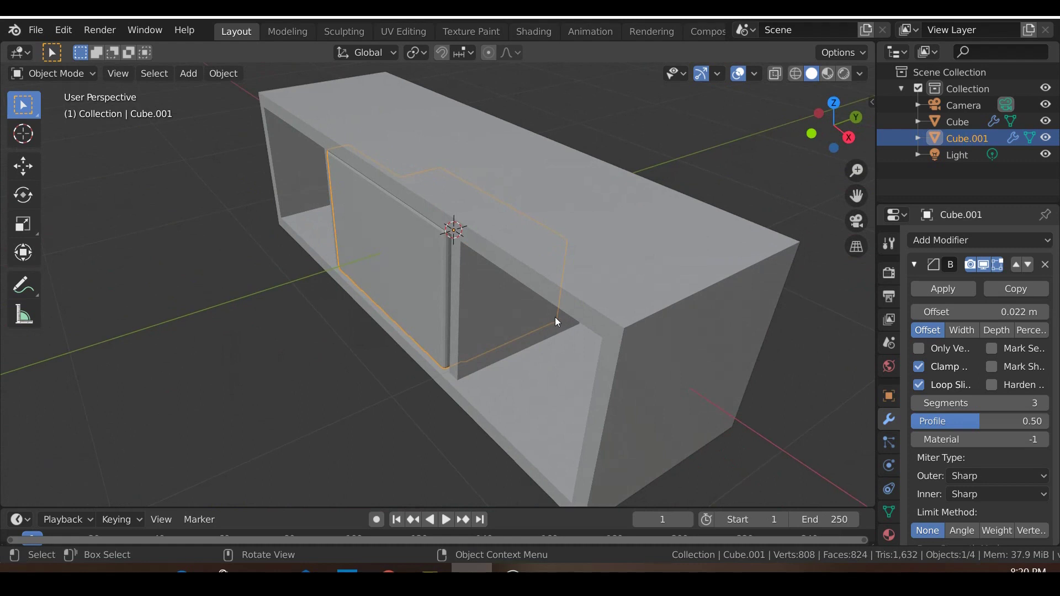
middle_drag(555, 319, 349, 316)
key(ctrl+z)
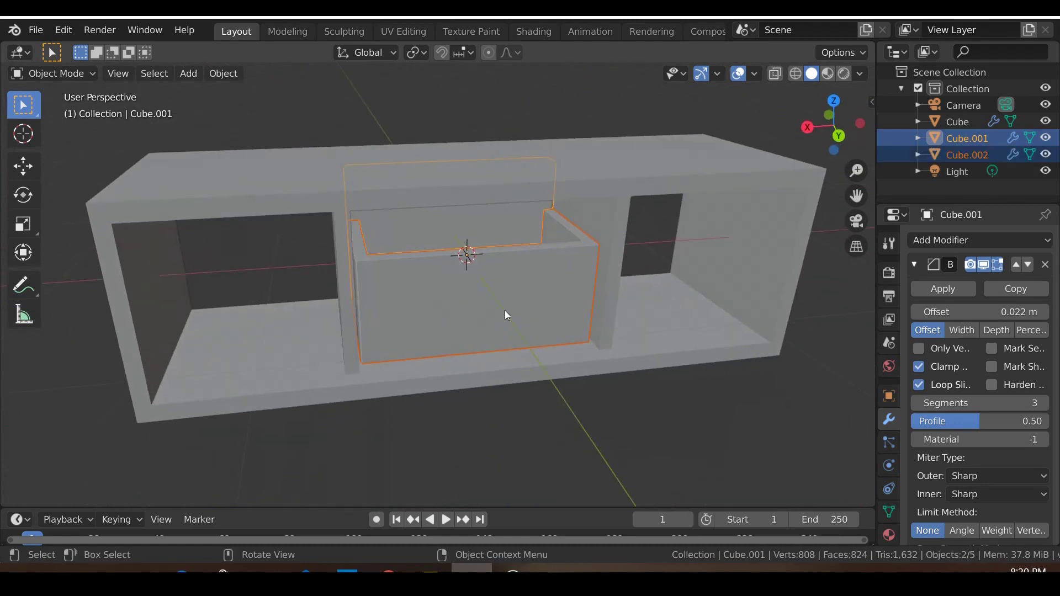
click(490, 305)
shift+click(437, 223)
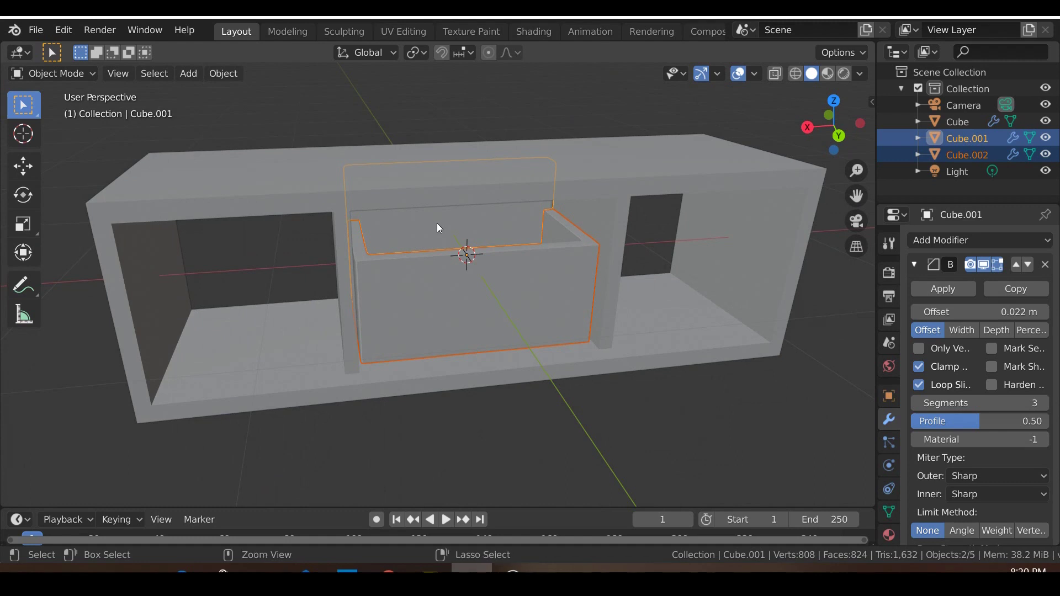
key(ctrl+j)
key(ctrl+z)
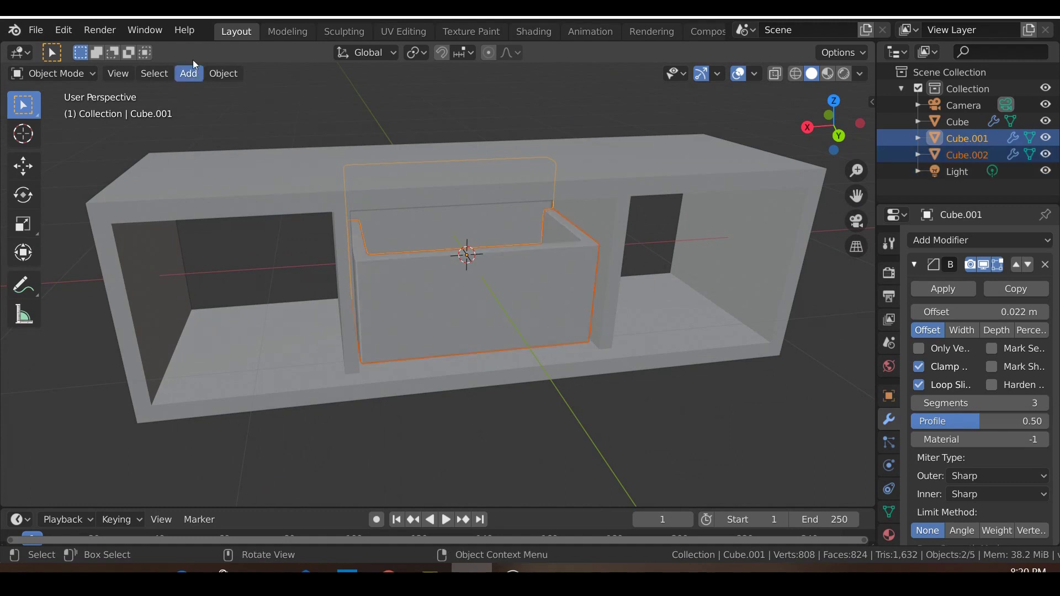
Join the drawer box with the front panel and pull the resulting drawer about -0.835 m along Y out of the frame.
click(225, 73)
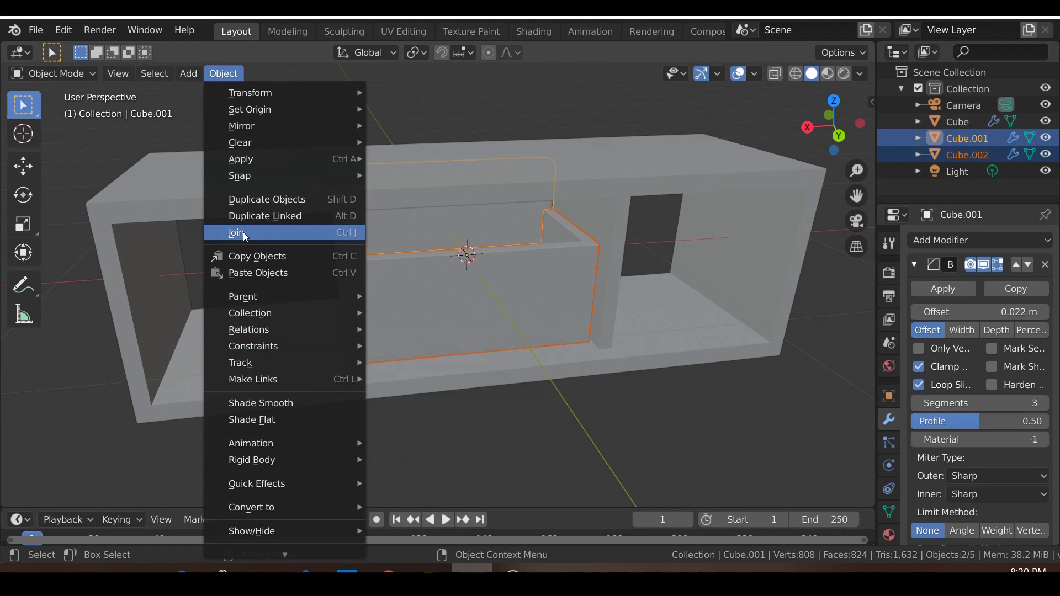
click(243, 234)
middle_drag(456, 314, 564, 314)
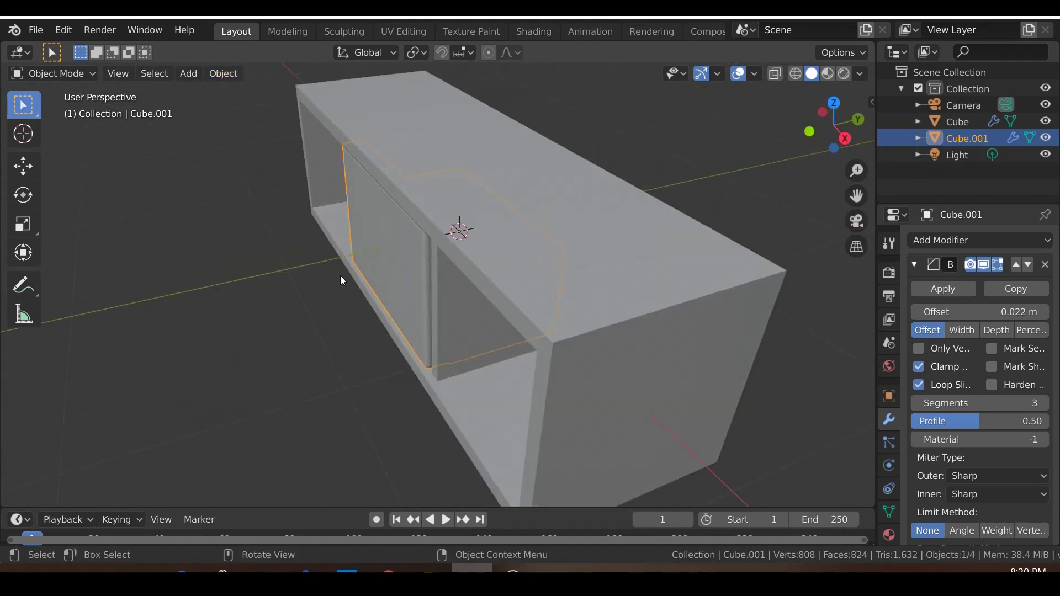
key(g)
right_click(204, 308)
key(g)
key(y)
click(179, 346)
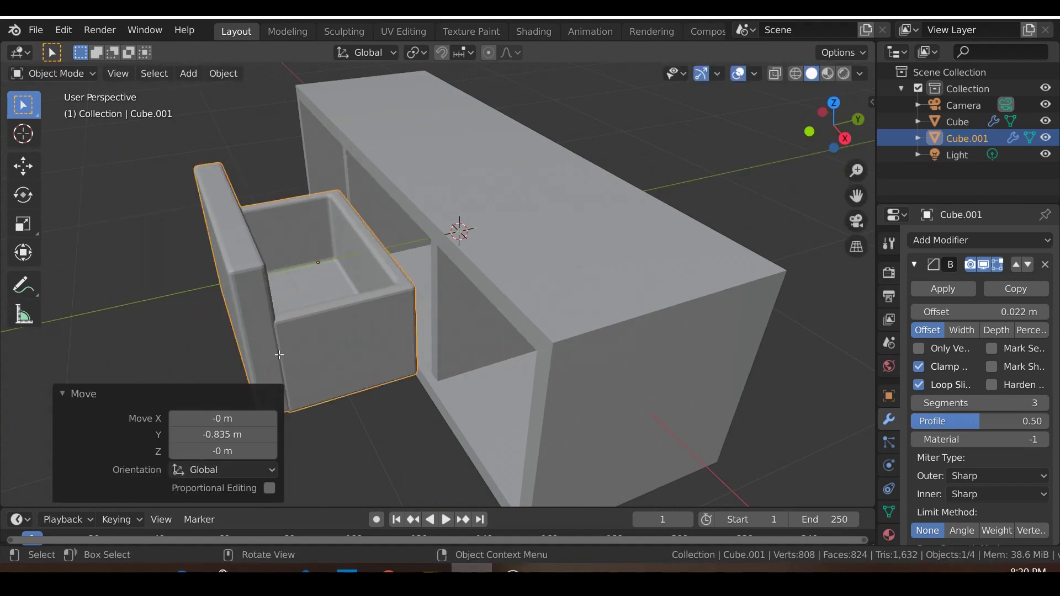
In Edit Mode, select the outer faces of the drawer box's side wall, shift them slightly, and return to Object Mode.
key(Tab)
key(alt+a)
click(361, 366)
click(428, 384)
click(408, 408)
shift+click(428, 375)
shift+click(431, 340)
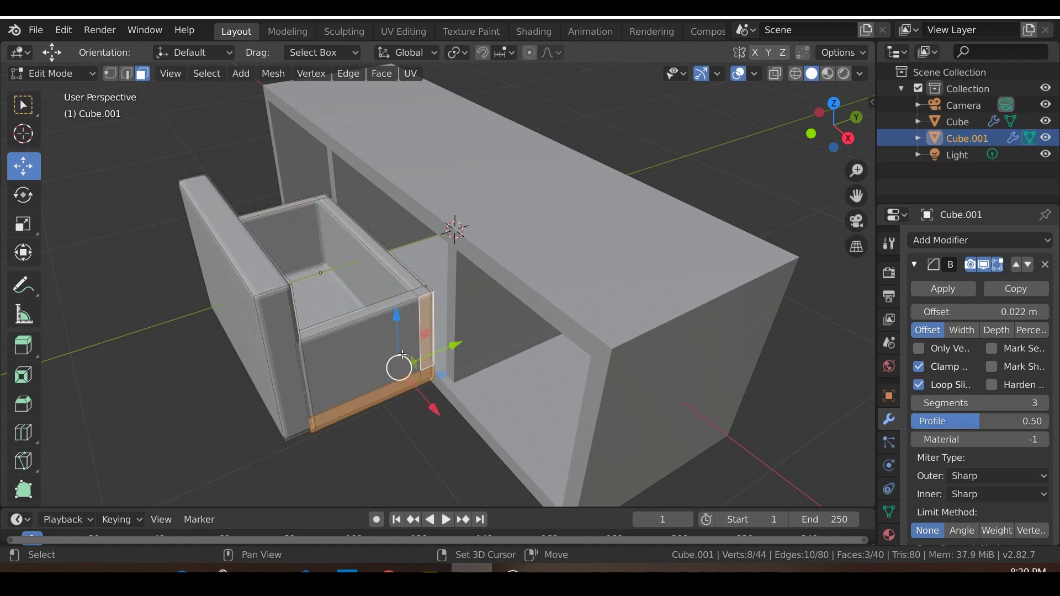
shift+click(376, 359)
middle_drag(433, 367, 443, 375)
key(g)
click(420, 407)
key(Tab)
Slide the drawer about 0.804 m along Y back into the frame's central compartment.
middle_drag(399, 406, 634, 366)
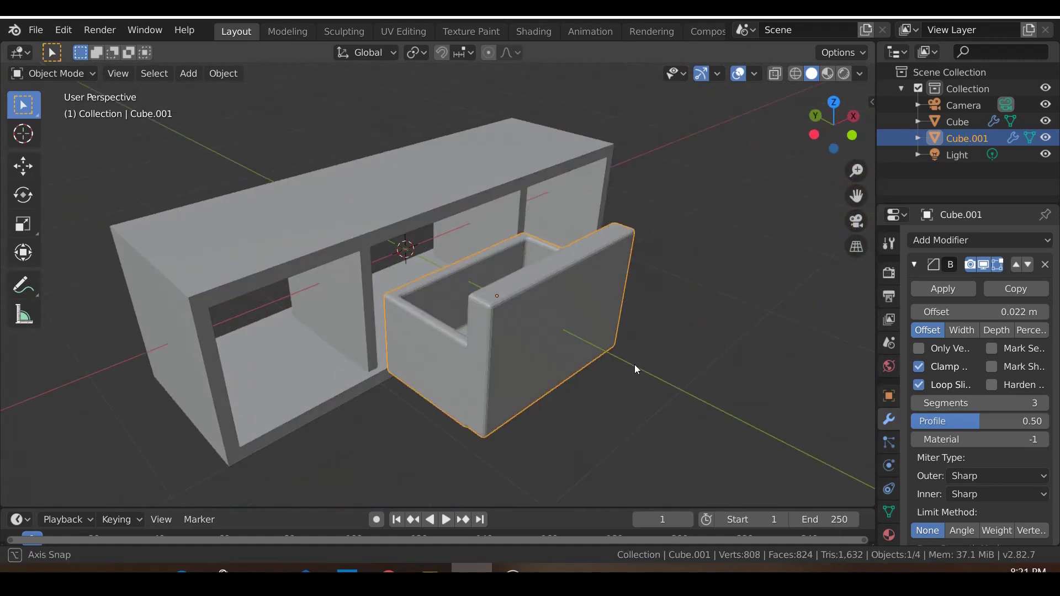
key(g)
key(y)
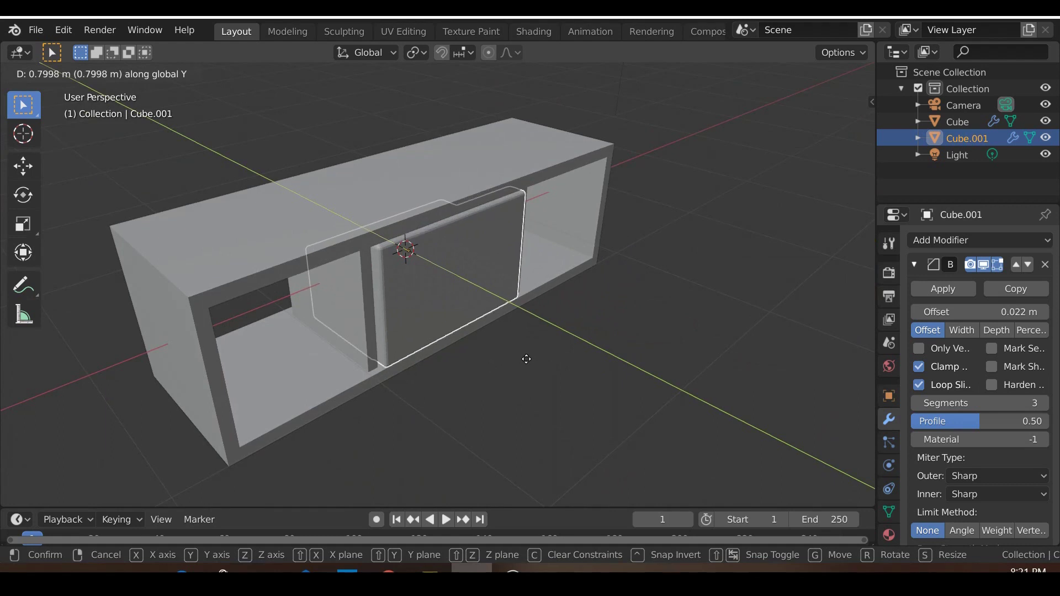
click(526, 359)
key(KP_1)
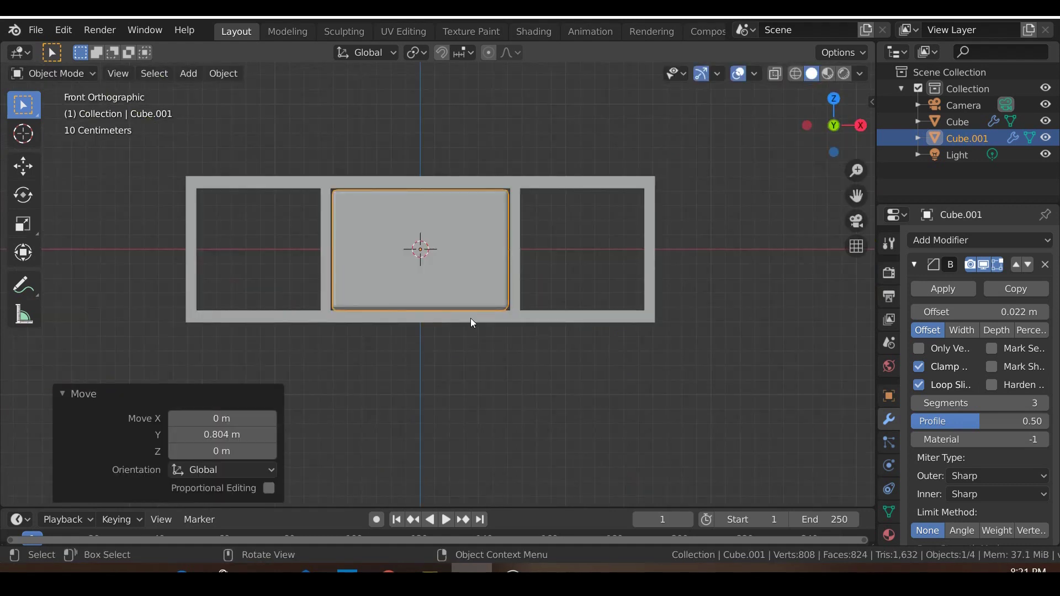
key(shift+d)
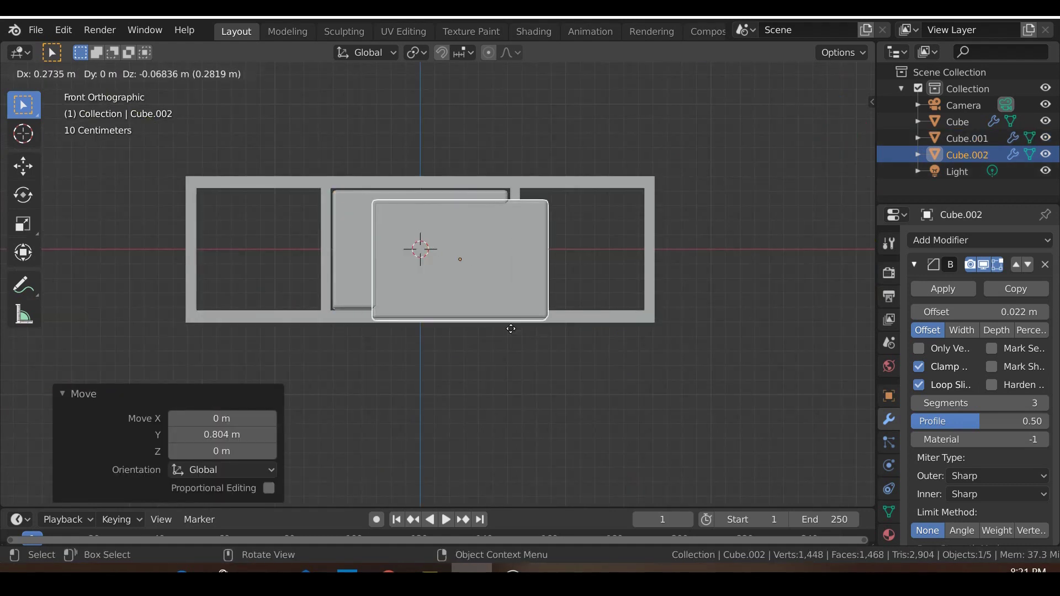
click(525, 333)
key(x)
click(508, 397)
click(406, 220)
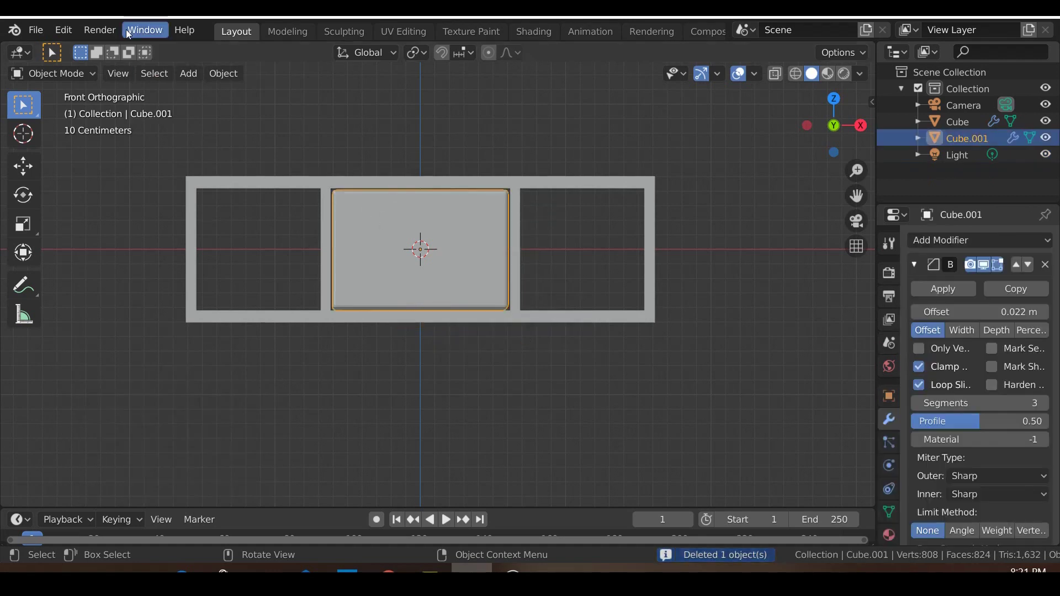
Duplicate the central drawer and shift the copy 1.06 m along X over the cabinet's right compartment.
click(166, 73)
mouse_move(223, 74)
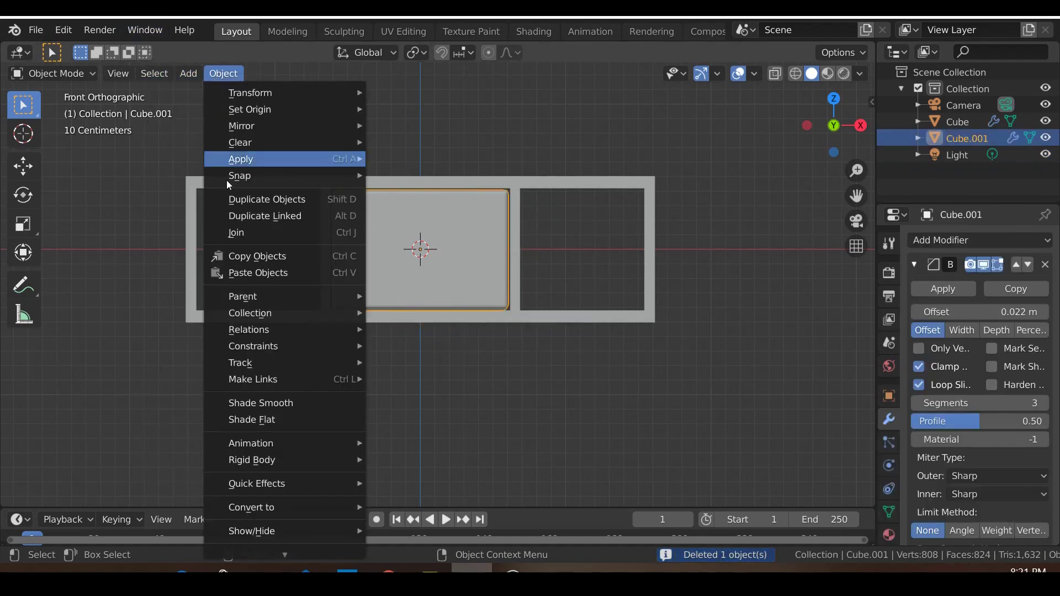
click(248, 200)
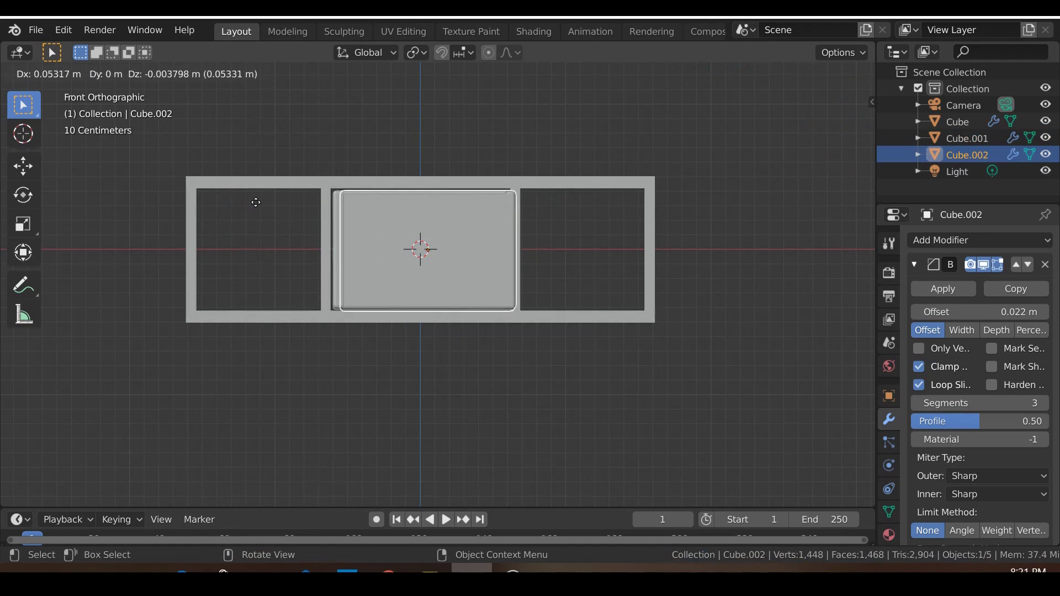
key(x)
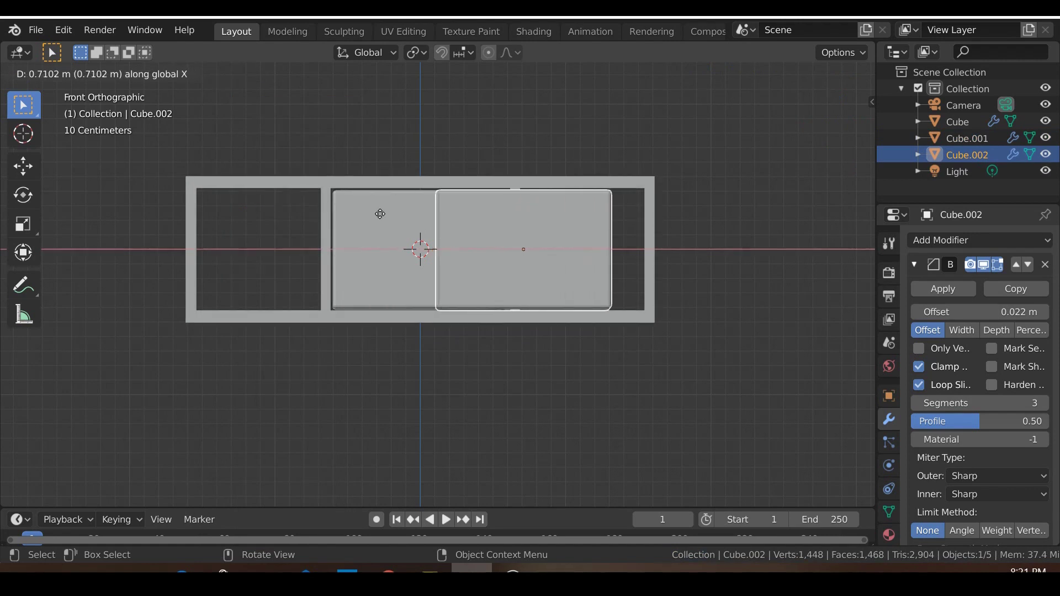
click(402, 219)
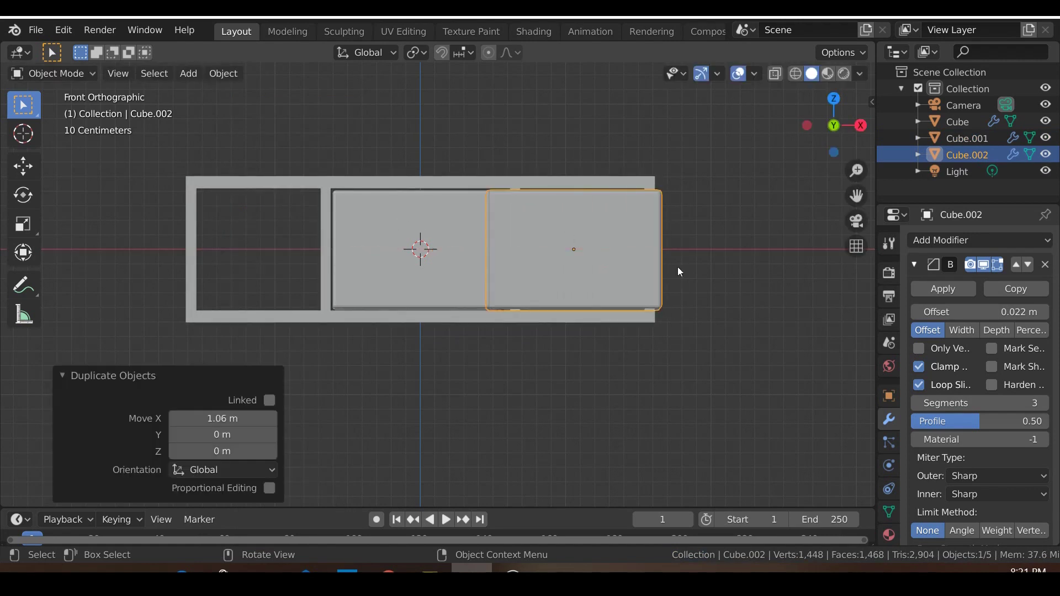
Scale the duplicated drawer to 0.689 along X and move it about 0.0601 m along X to fit the right compartment.
scroll(802, 283, up, 1)
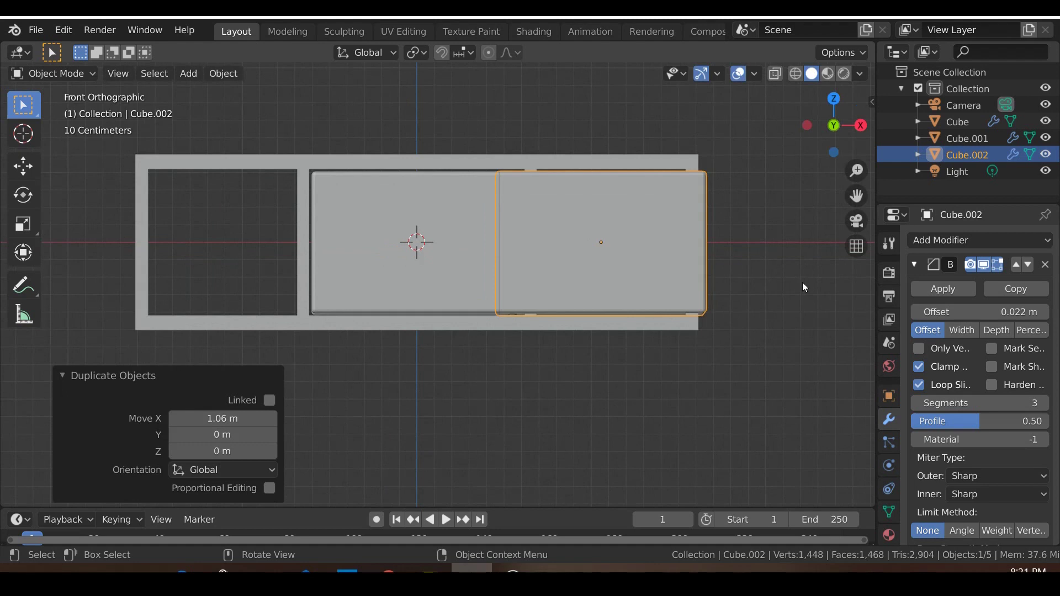
click(23, 224)
drag(667, 246, 645, 248)
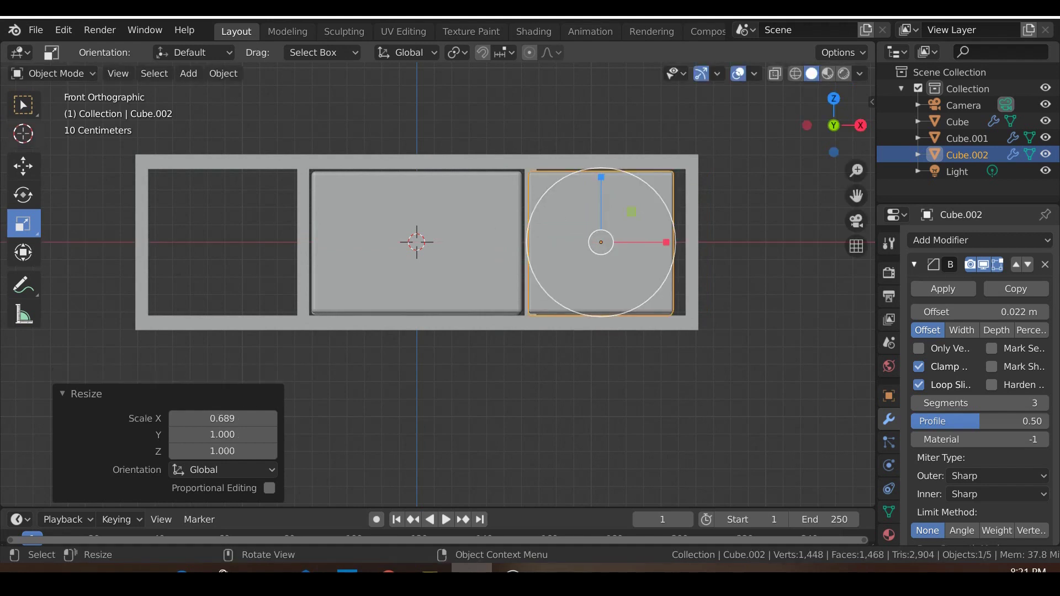
click(23, 166)
drag(674, 241, 678, 242)
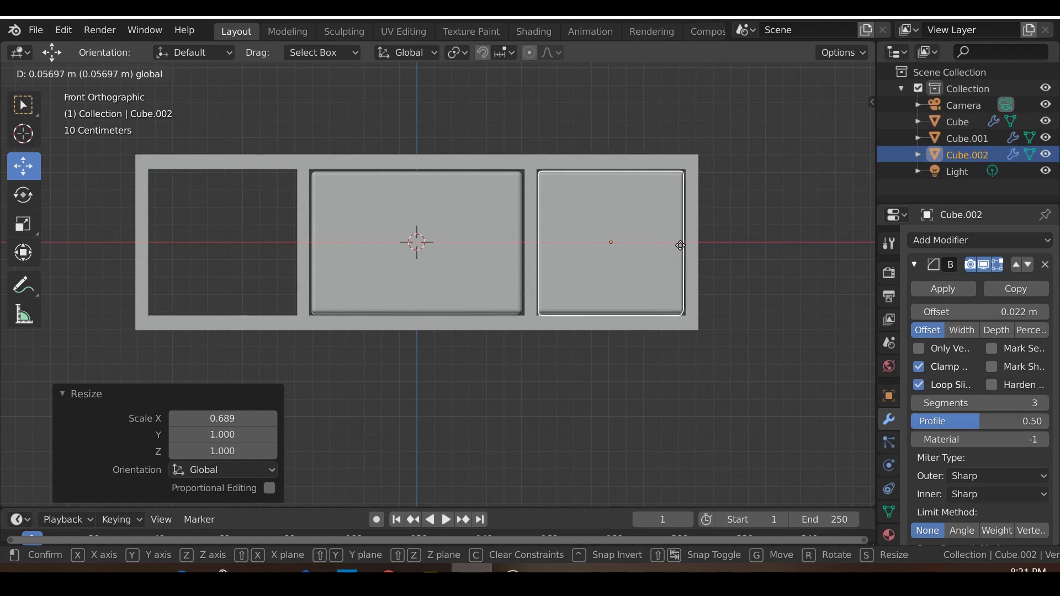
click(681, 246)
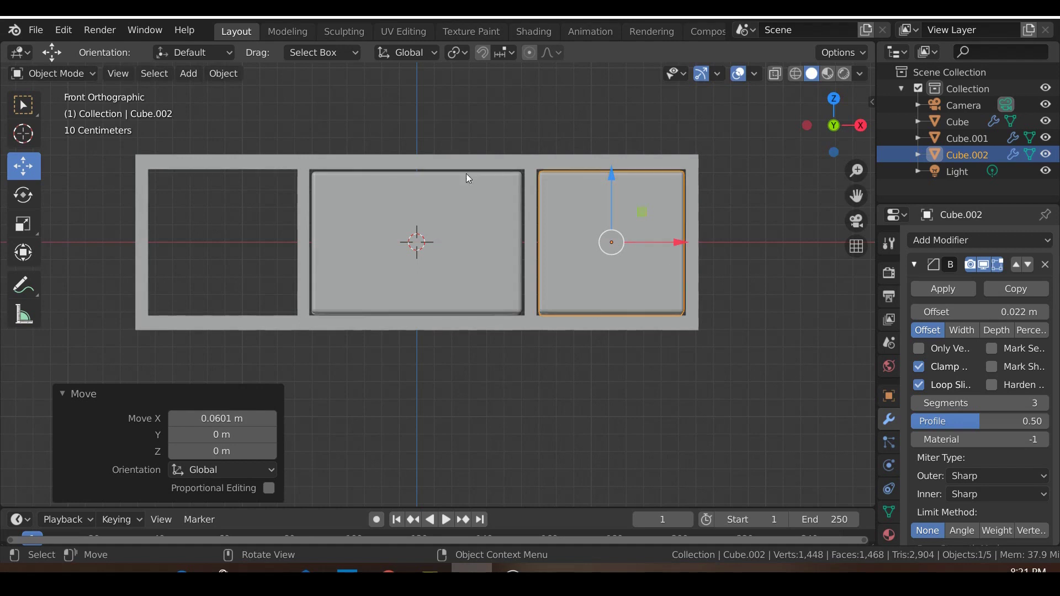
Duplicate the narrowed drawer for the empty compartment at the cabinet's opposite end.
click(223, 74)
click(298, 200)
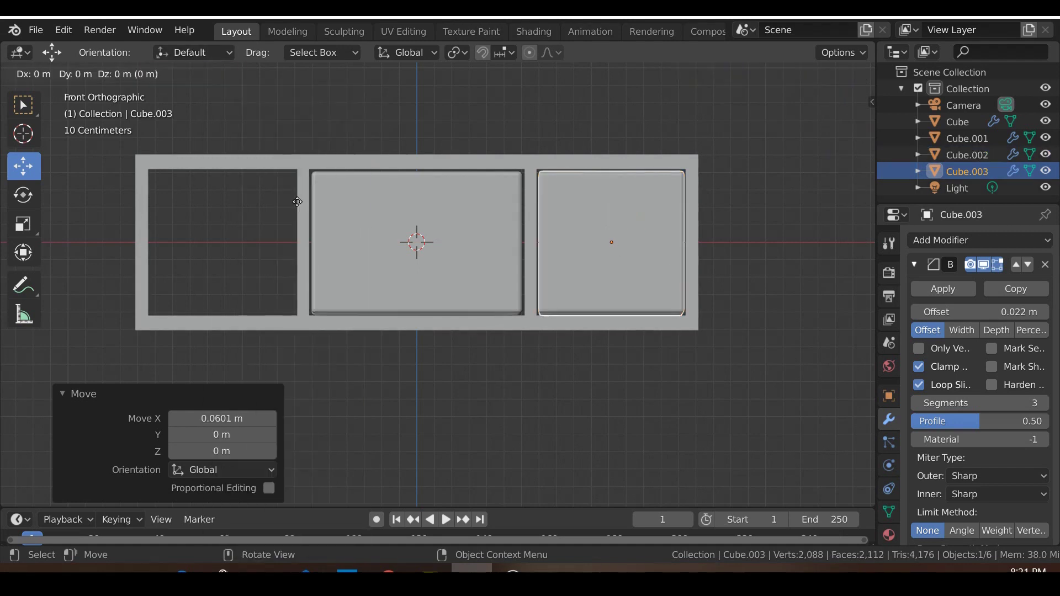
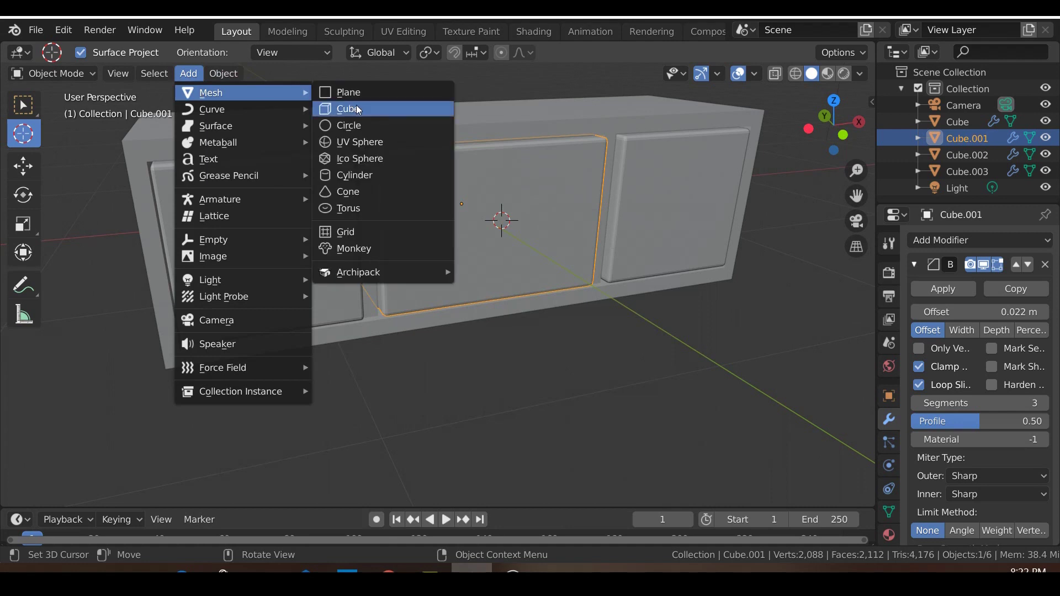
Add a cube at the 3D cursor on the central drawer's front and scale it uniformly to 0.098.
click(358, 110)
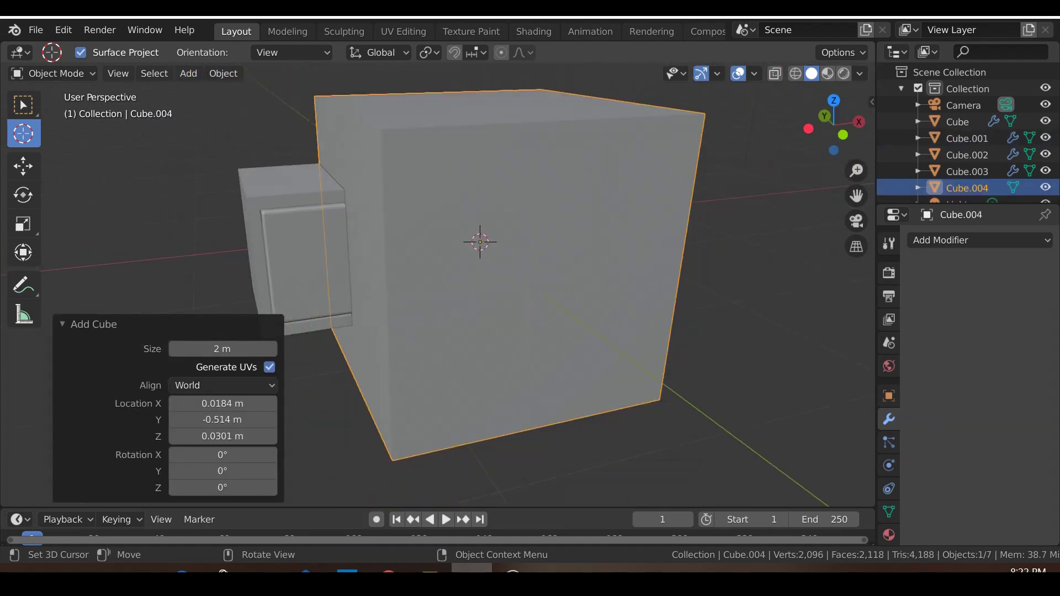
click(22, 225)
drag(663, 389, 561, 353)
drag(541, 300, 518, 273)
key(ctrl+z)
key(ctrl+z)
key(s)
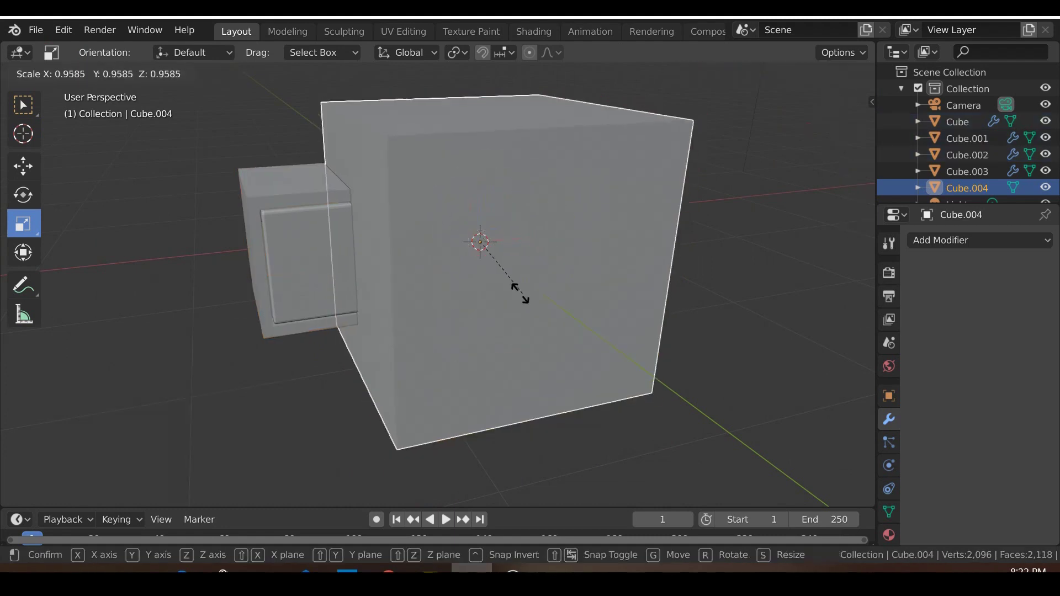
click(480, 243)
scroll(486, 236, up, 4)
middle_drag(486, 236, 454, 354)
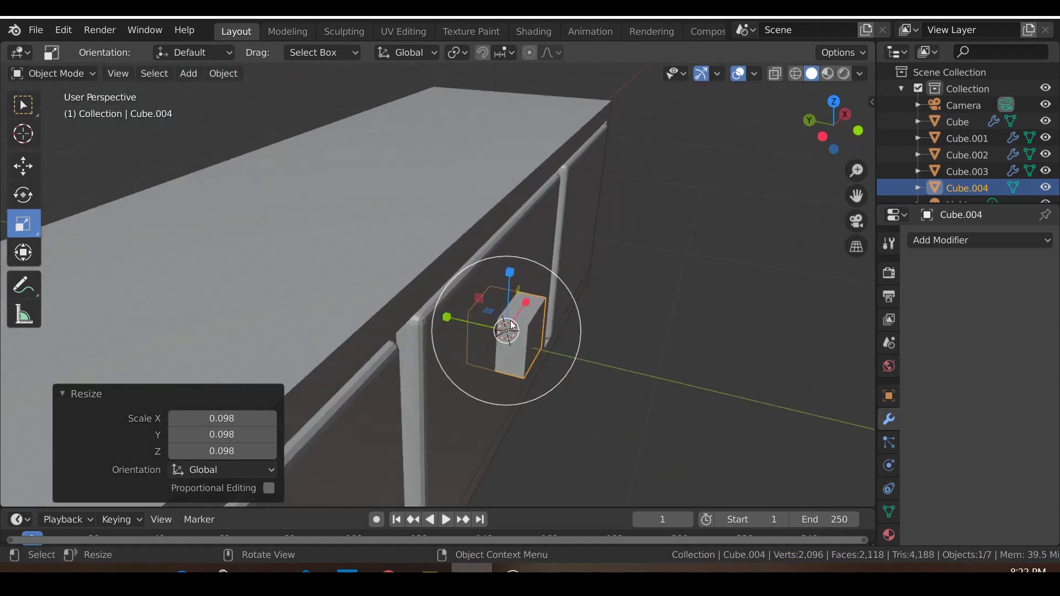
Stretch the small cube by 2.893 along X and shrink the resulting block uniformly.
key(s)
key(x)
click(579, 300)
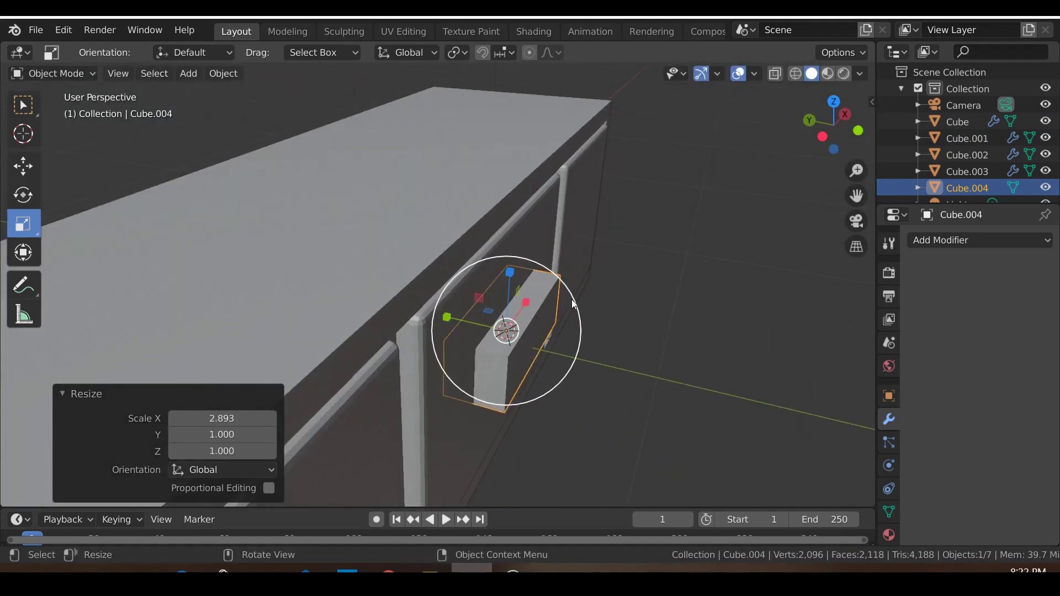
key(s)
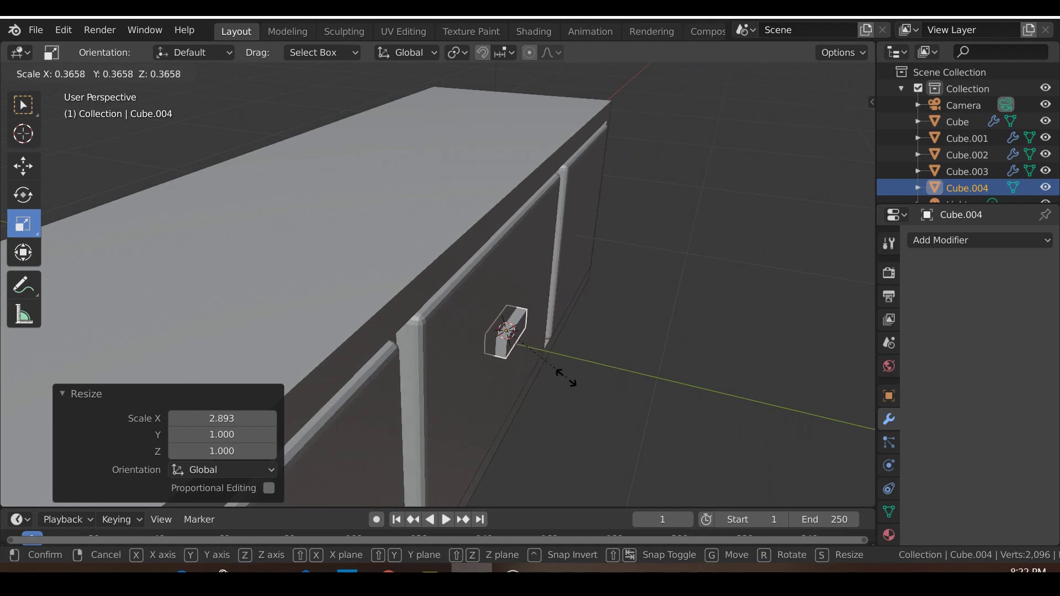
click(535, 373)
Move the block about -0.0904 m along Y out from the drawer front and stretch it by 2.740 along X.
key(g)
key(y)
click(564, 359)
middle_drag(586, 367, 458, 365)
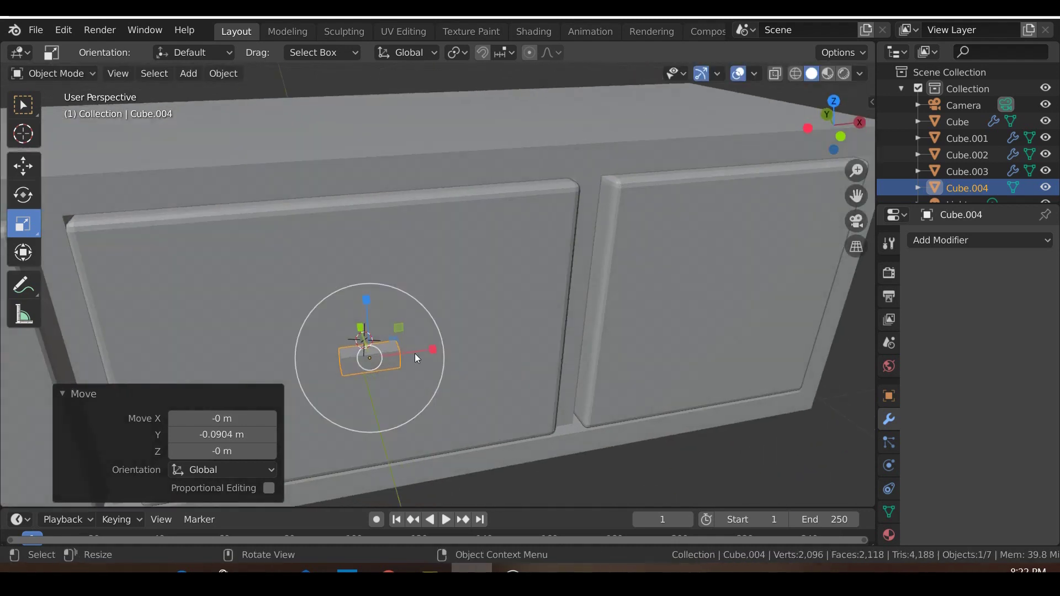
key(s)
key(x)
click(546, 362)
middle_drag(545, 362, 459, 396)
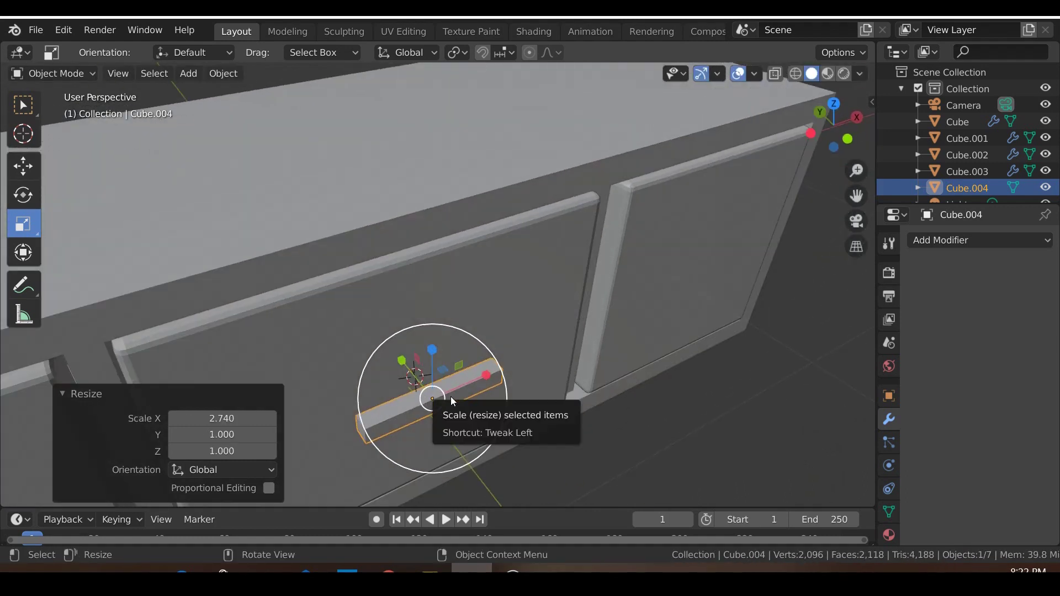
In Edit Mode, add a centred loop cut with 2 cuts across the handle bar.
key(Tab)
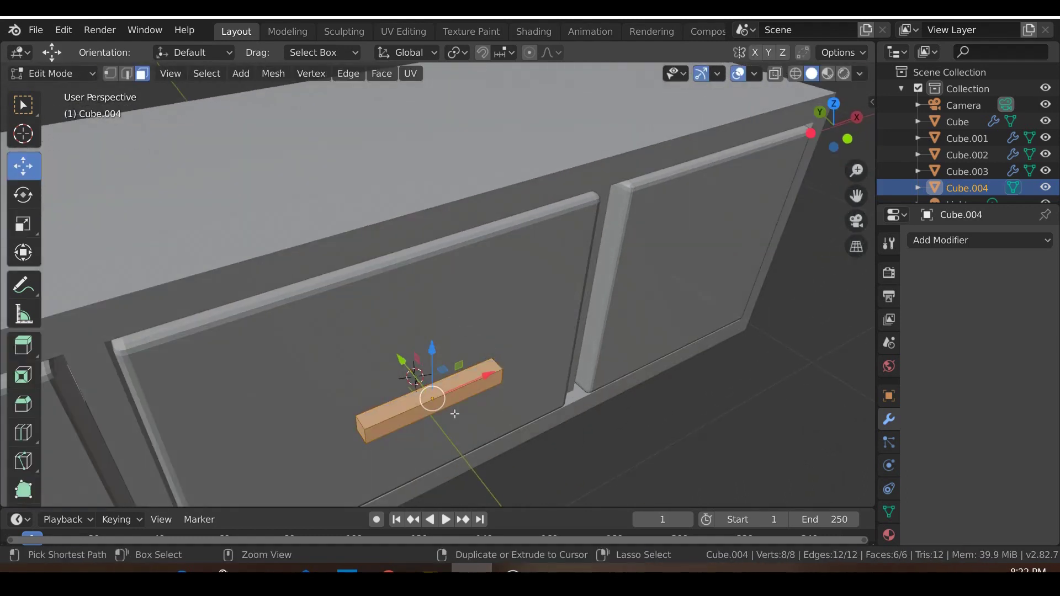
alt+click(450, 417)
key(g)
key(g)
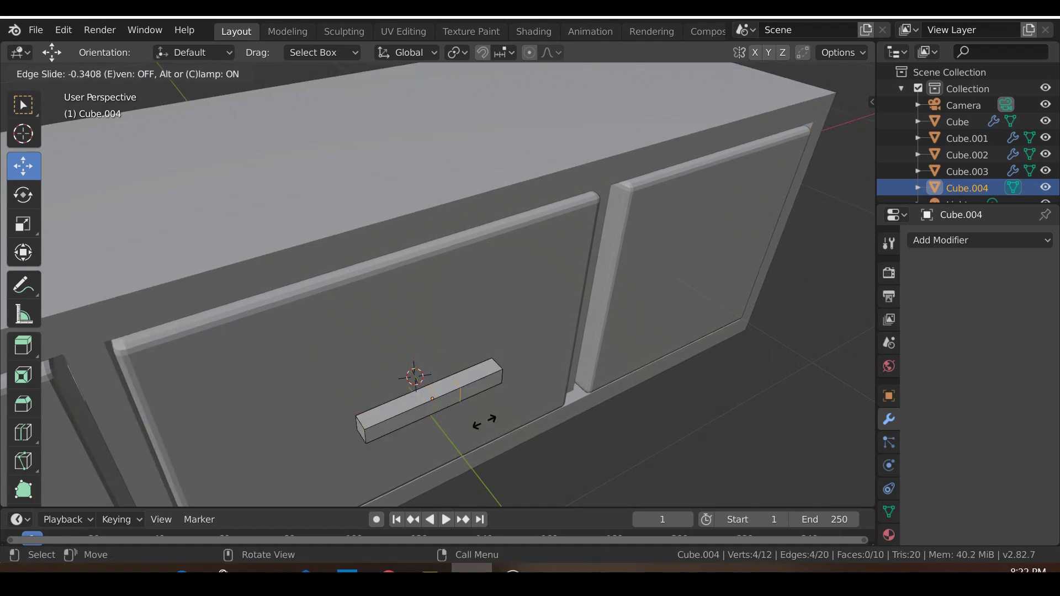
right_click(431, 424)
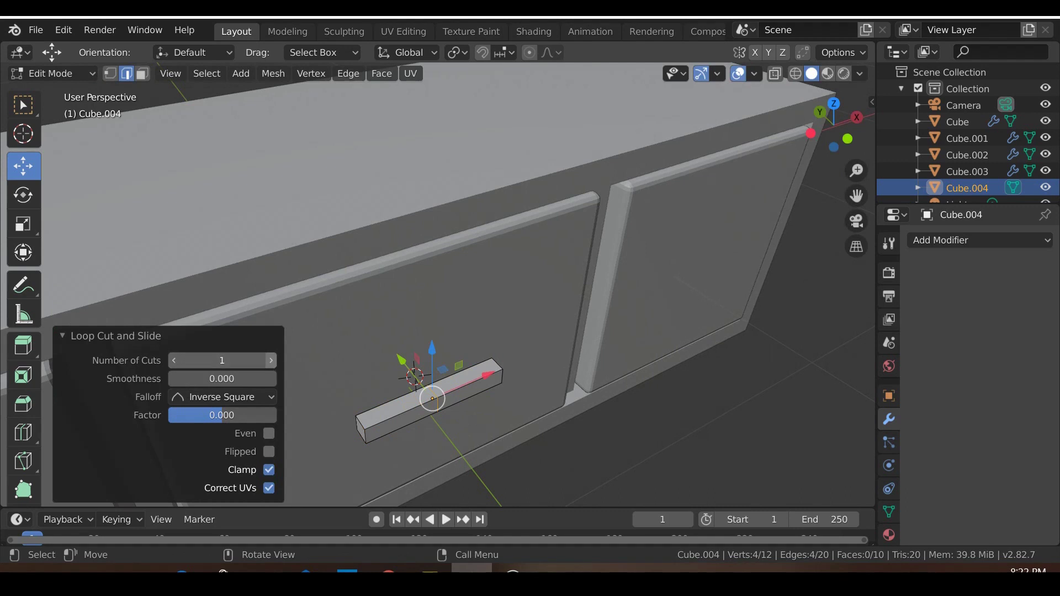
Spread the two edge loops toward the bar's ends by scaling them 2.329 along X.
middle_drag(543, 463, 508, 466)
key(s)
key(x)
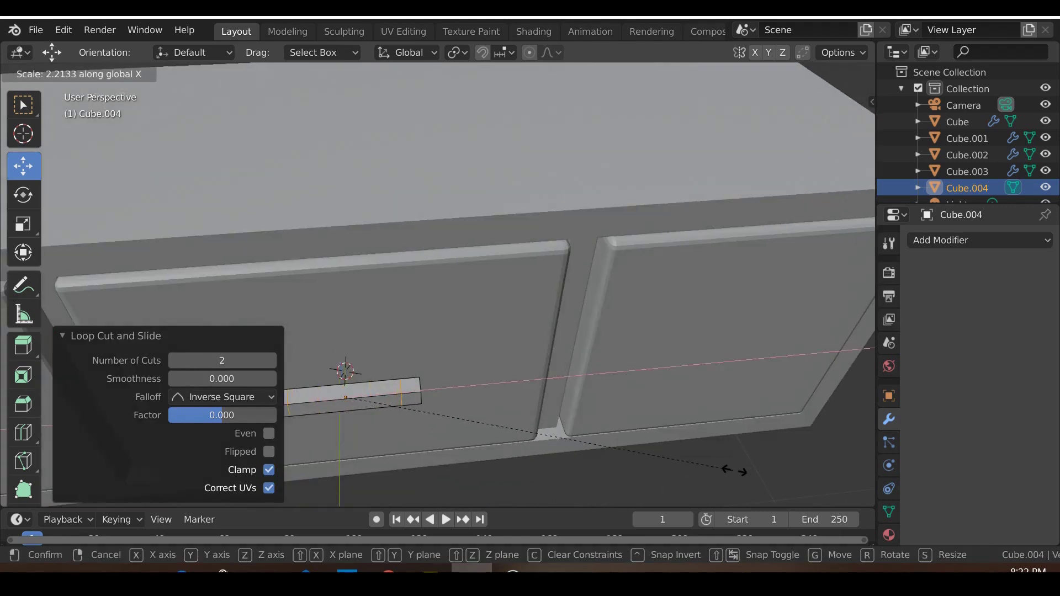
click(754, 471)
Select the two end faces on the bar's drawer side, extrude them toward the drawer front, and return to Object Mode.
middle_drag(658, 458, 545, 398)
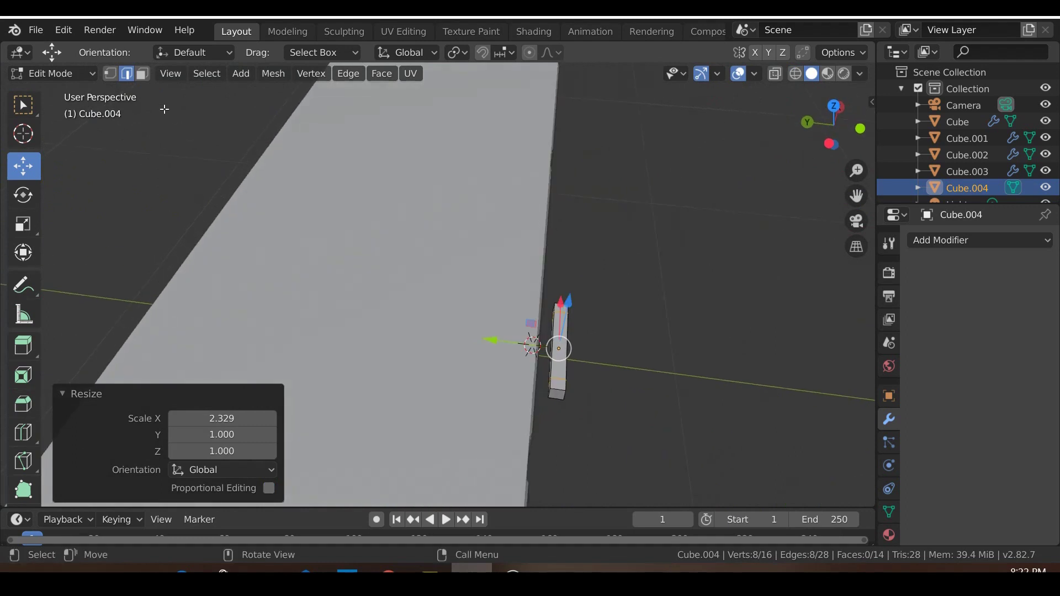
click(551, 384)
key(KP_Decimal)
middle_drag(497, 387, 479, 387)
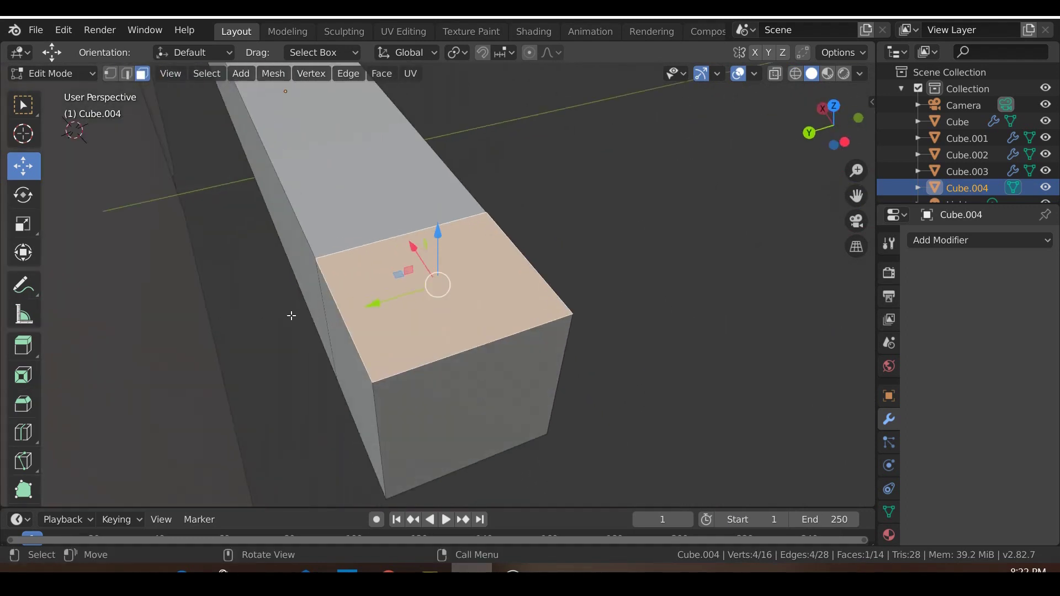
middle_drag(353, 354, 408, 413)
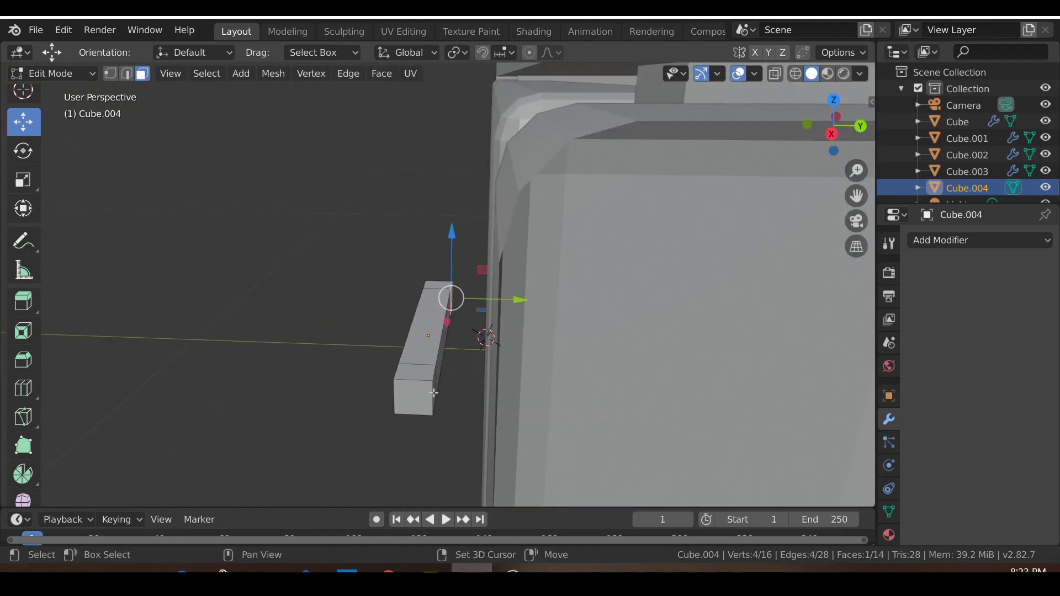
key(e)
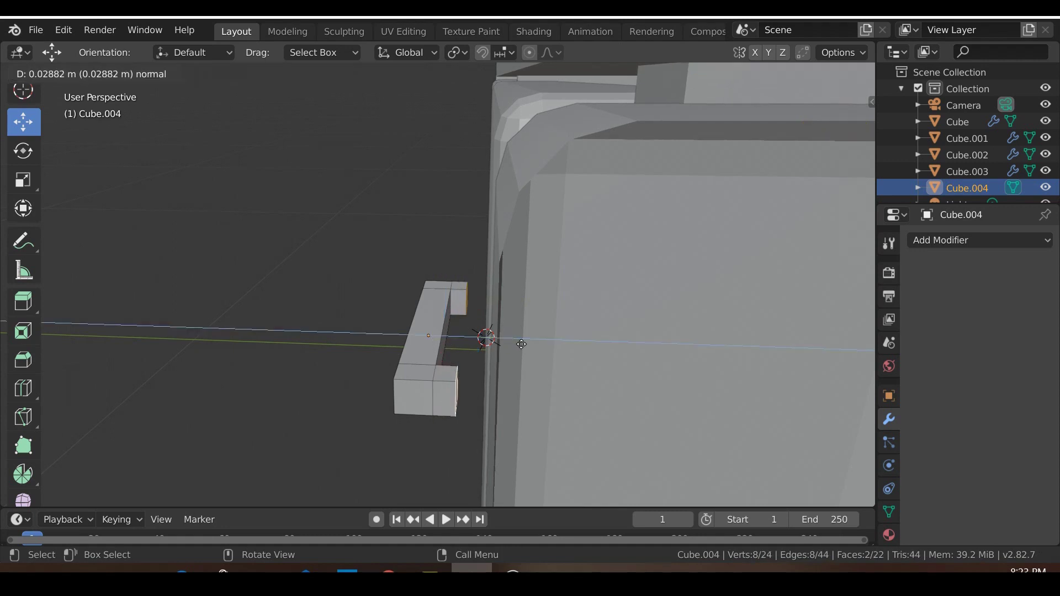
click(542, 351)
middle_drag(542, 351, 497, 343)
key(Tab)
Duplicate the handle 1.07 m along X onto the right drawer, and duplicate that copy -2.18 m along X onto the left drawer.
key(shift+d)
key(x)
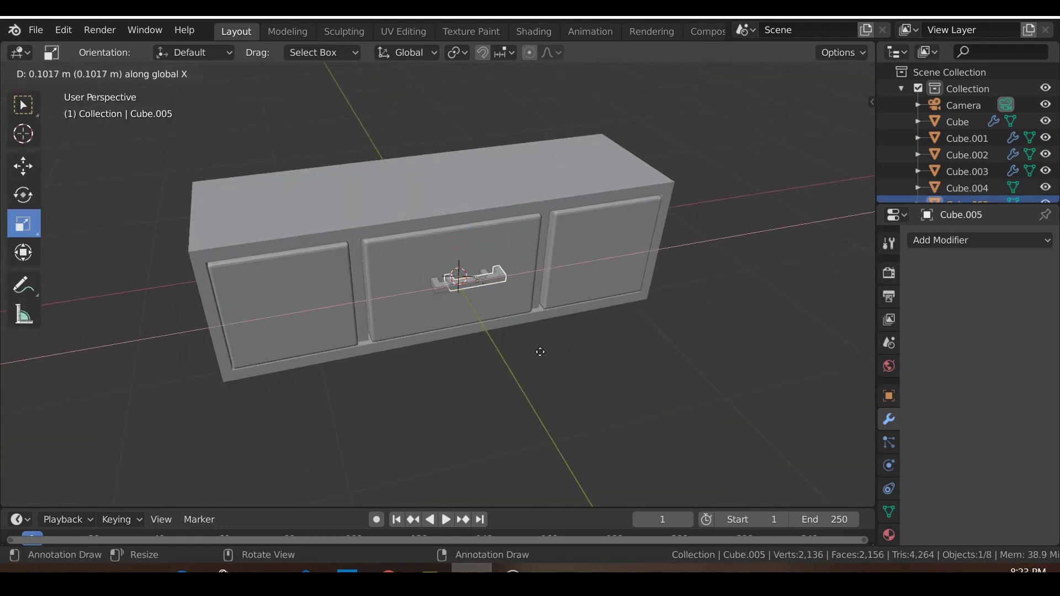
click(648, 366)
key(shift+d)
key(x)
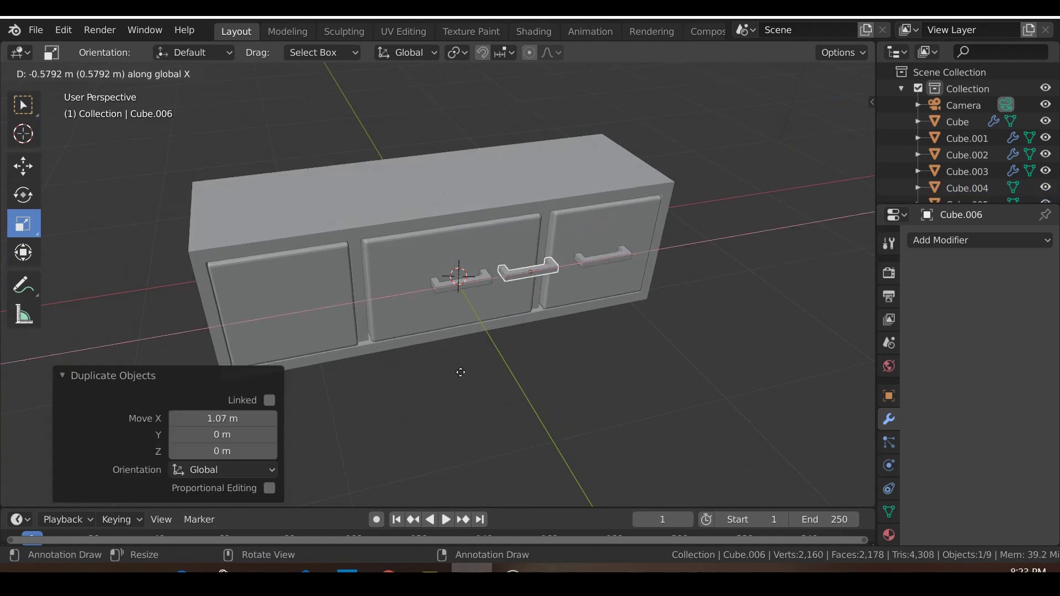
click(330, 382)
Select all three drawer handles and delete them.
scroll(496, 303, down, 3)
middle_drag(496, 303, 480, 283)
scroll(481, 284, up, 6)
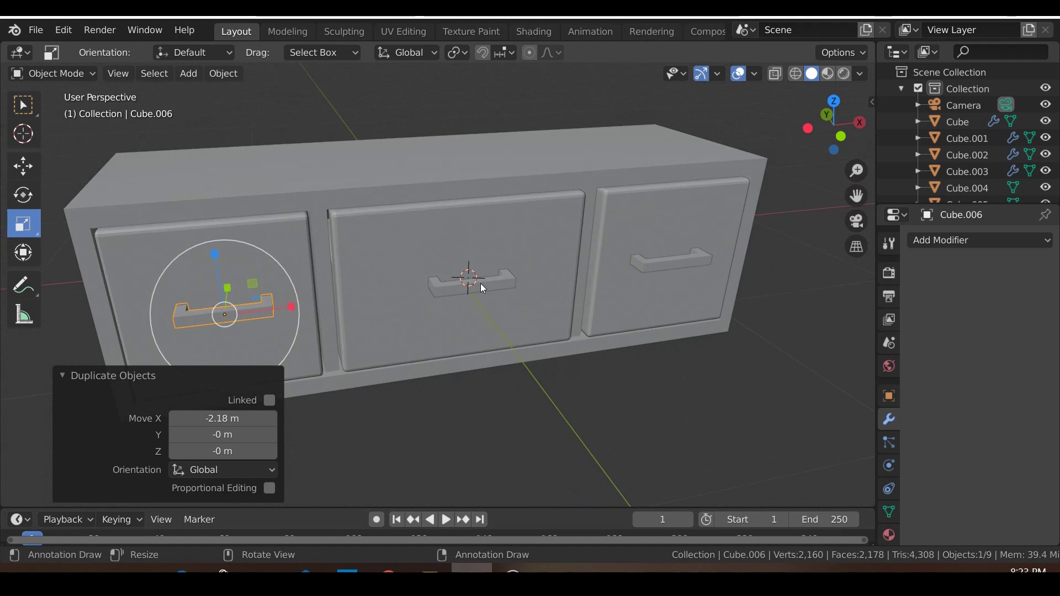
shift+click(481, 283)
shift+click(676, 262)
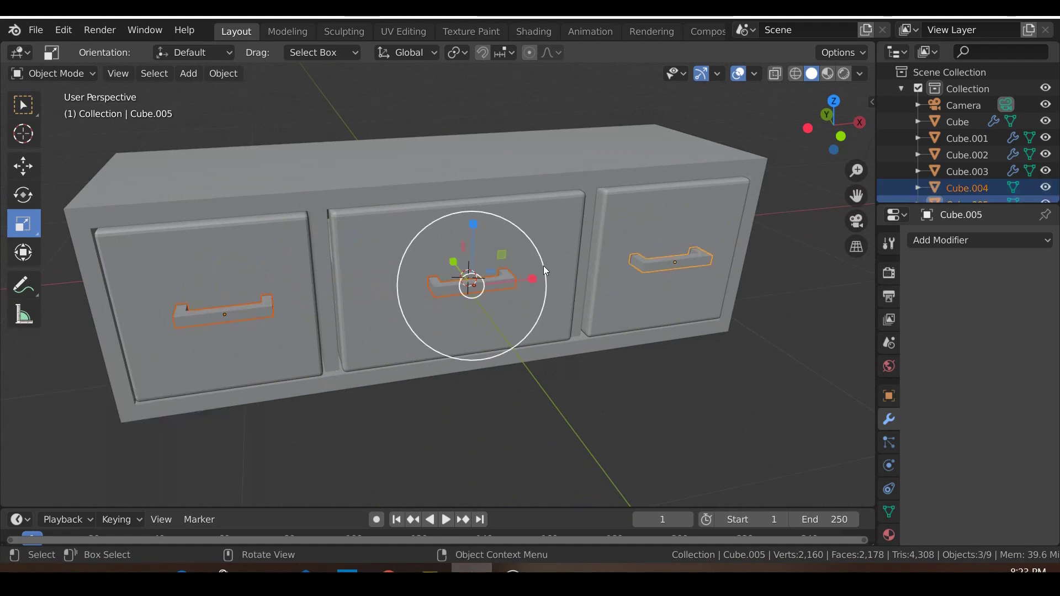
key(Delete)
Place the 3D cursor on the middle drawer front and add a UV sphere with 24 segments there.
click(29, 130)
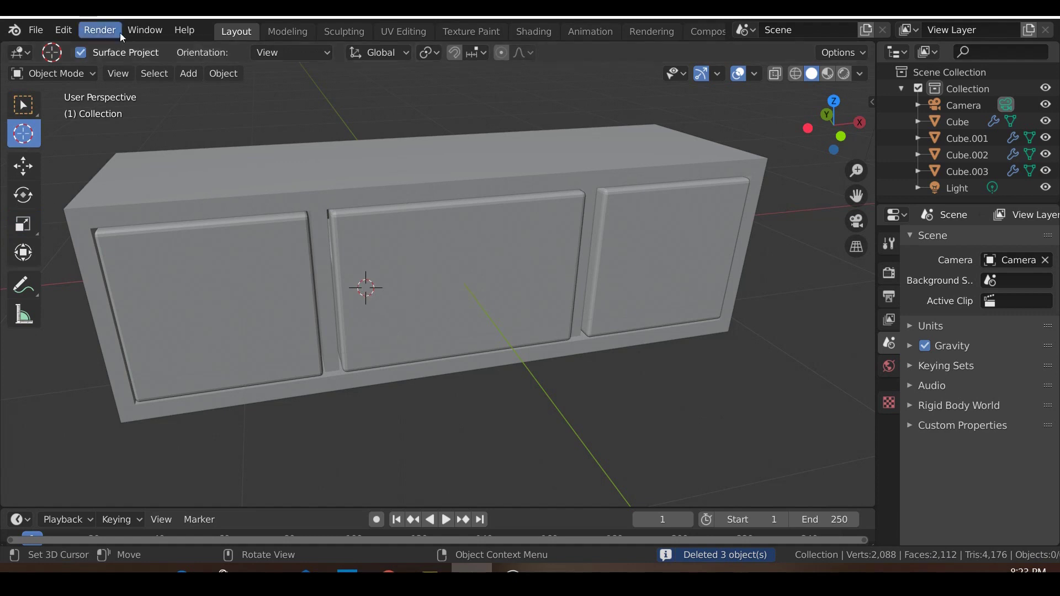
click(223, 74)
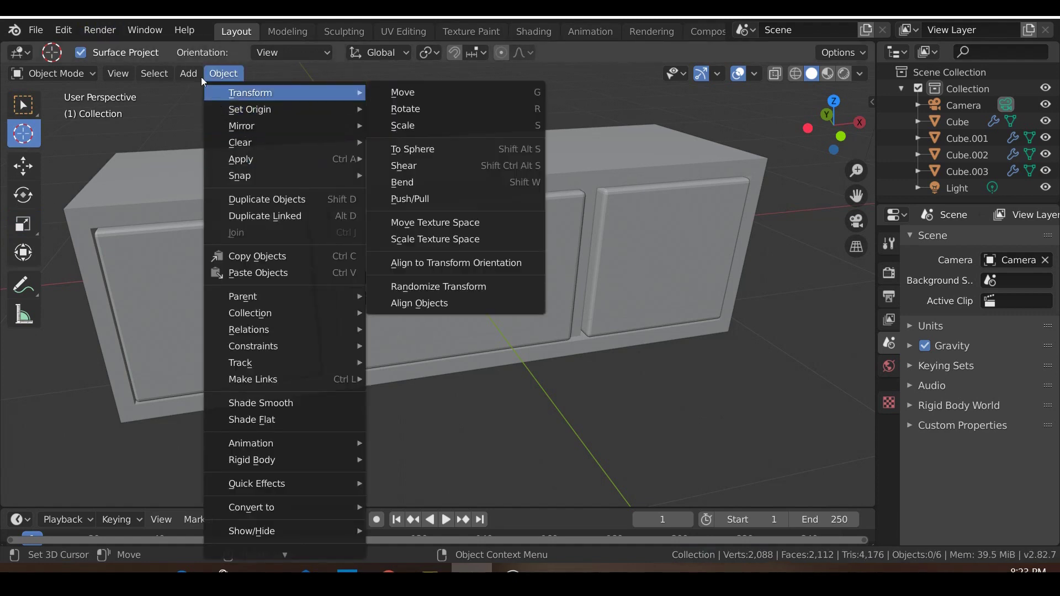
mouse_move(193, 74)
mouse_move(224, 94)
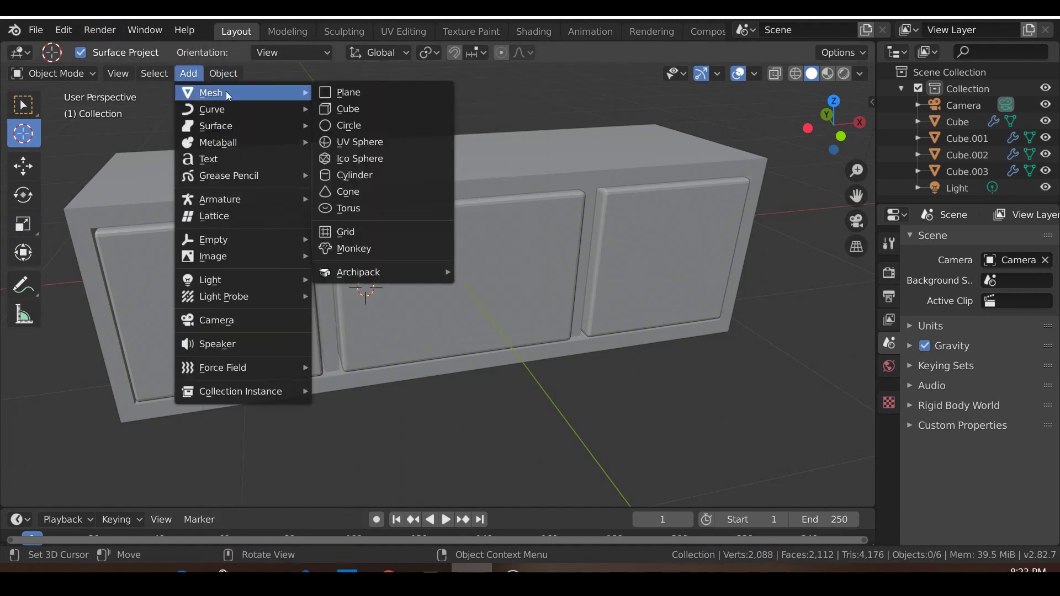
click(360, 142)
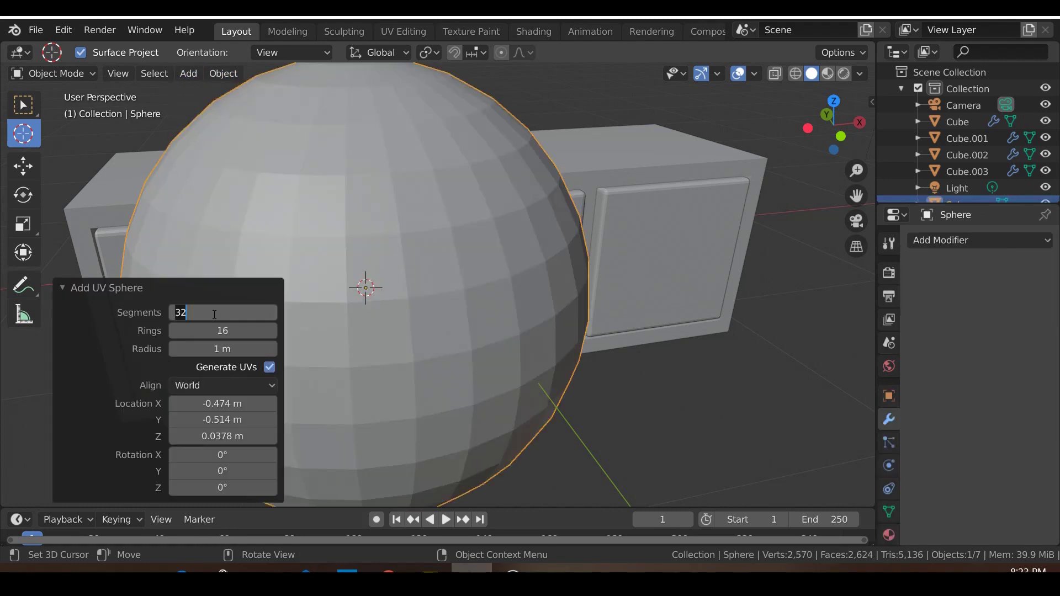
key(Return)
middle_drag(514, 234, 531, 274)
key(g)
key(x)
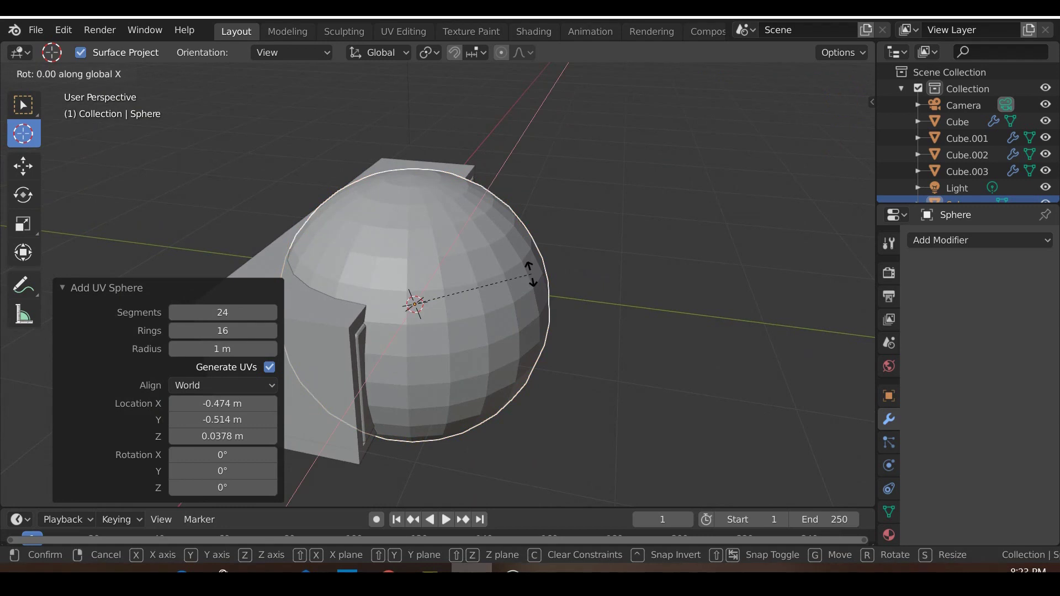
key(Escape)
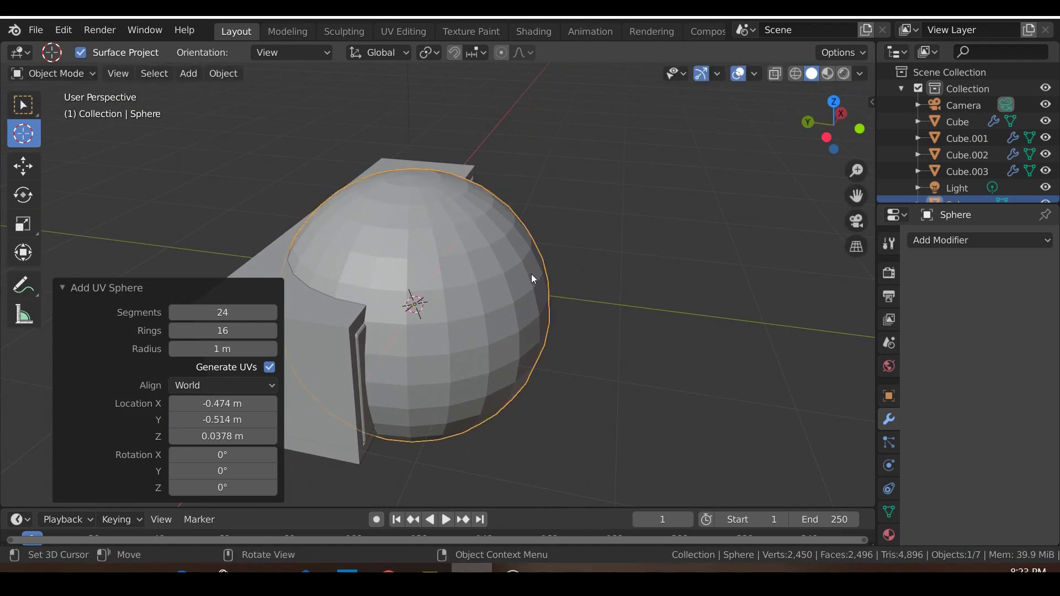
Rotate the sphere 90° about the global X axis.
click(23, 196)
drag(446, 262, 470, 279)
click(228, 434)
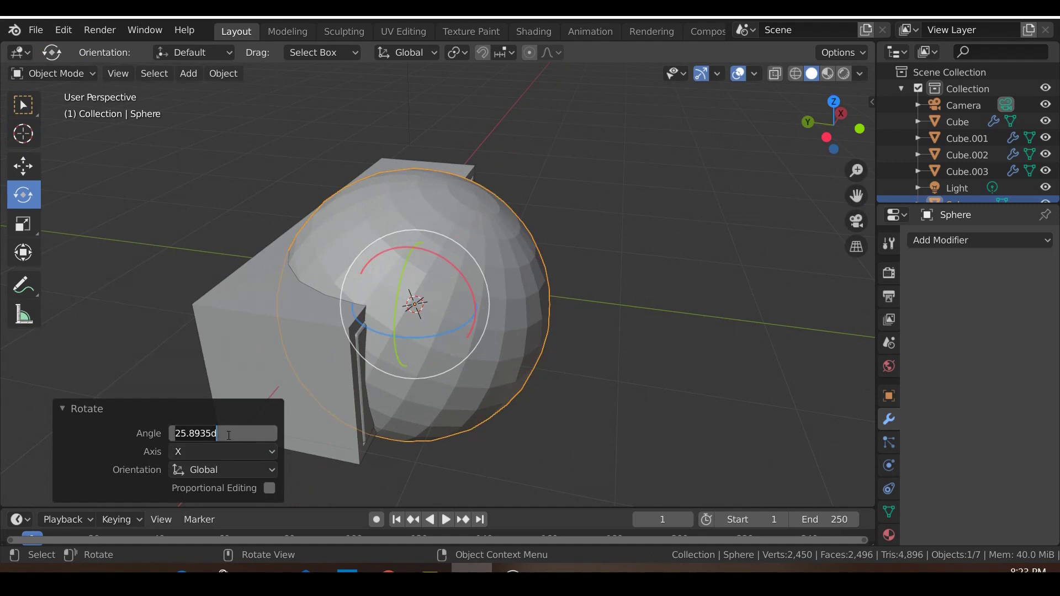
text(90)
key(Return)
Scale the sphere down to a factor of 0.1 on X, Y and Z.
mouse_move(505, 319)
middle_down()
mouse_move(402, 300)
mouse_move(497, 332)
middle_up()
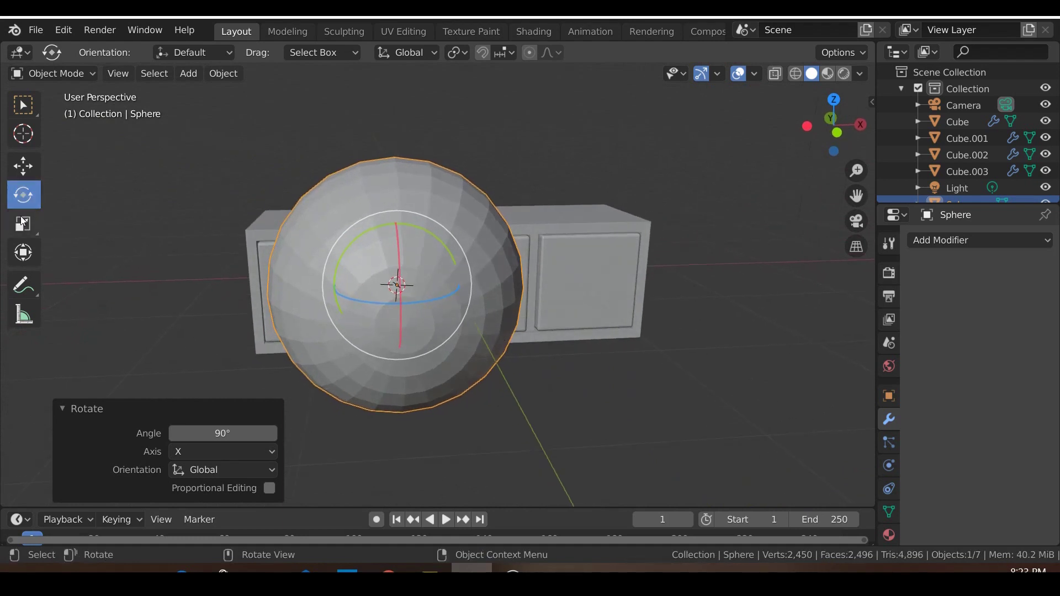
drag(456, 338, 437, 321)
key(Return)
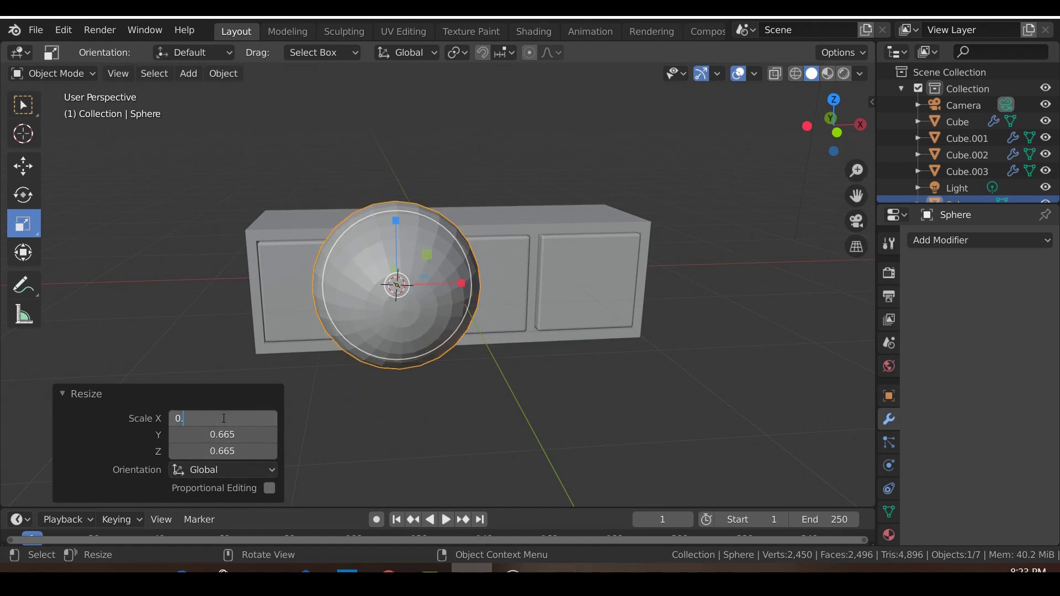
key(Return)
click(239, 435)
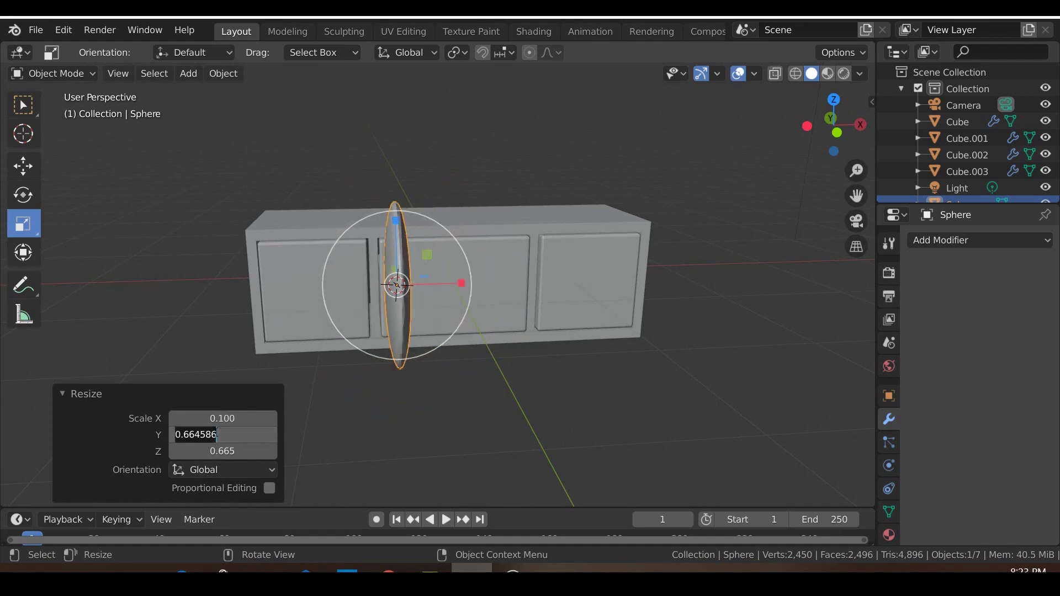
key(Return)
click(233, 449)
text(0.)
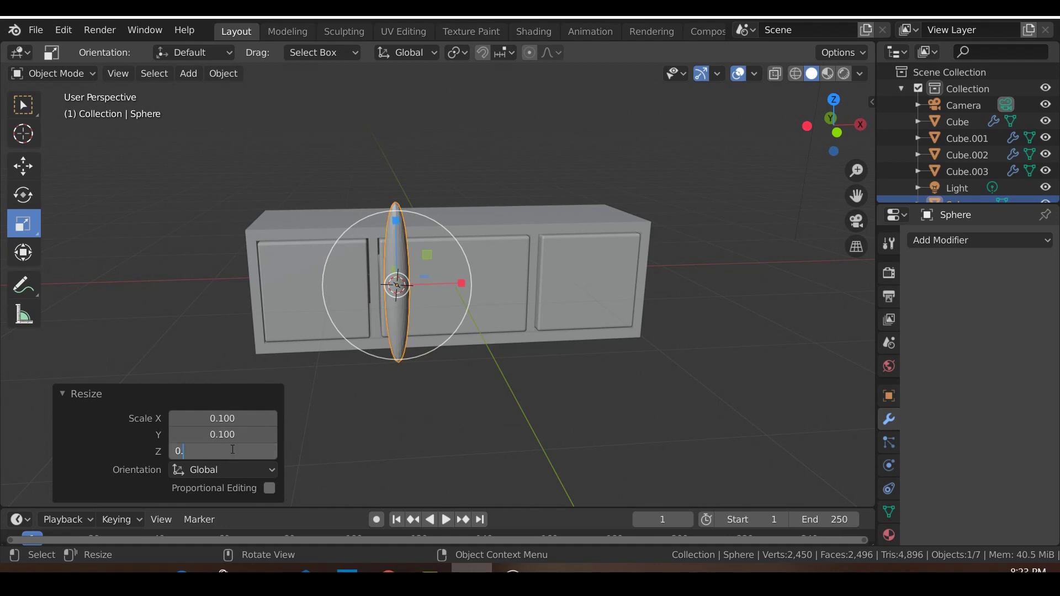
text(1)
key(Return)
Reduce the sphere's resize factor to 0.05 on all three axes.
scroll(389, 380, up, 4)
middle_drag(367, 346, 457, 359)
click(216, 418)
text(0.05)
key(Return)
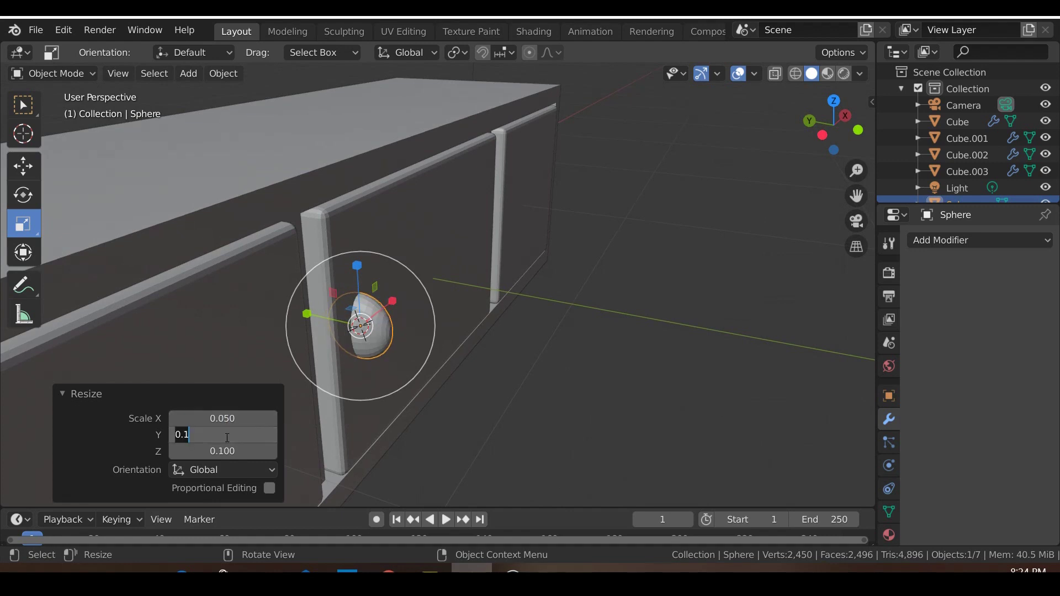
key(Return)
click(226, 452)
text(0.)
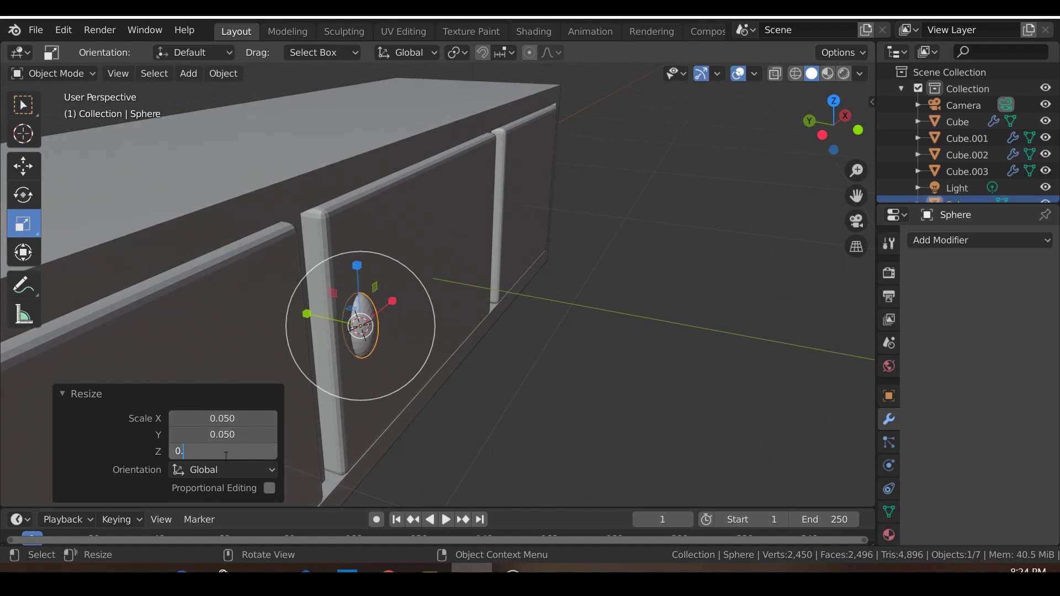
text(05)
key(Return)
Move the sphere about -0.068 m along Y so it stands in front of the drawer face.
middle_drag(548, 320, 575, 322)
scroll(563, 276, up, 4)
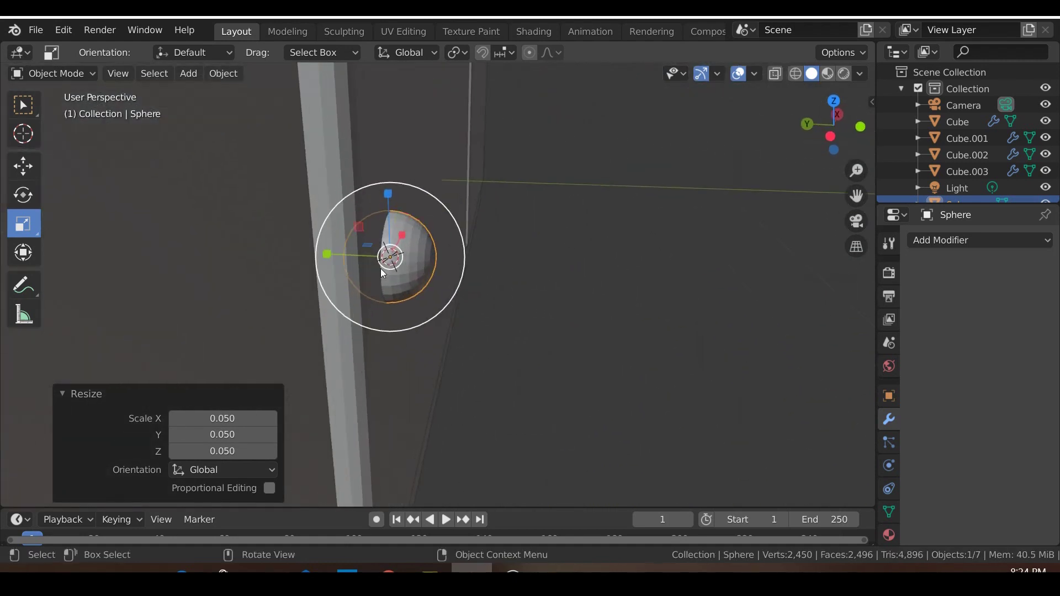
click(22, 168)
drag(359, 253, 412, 264)
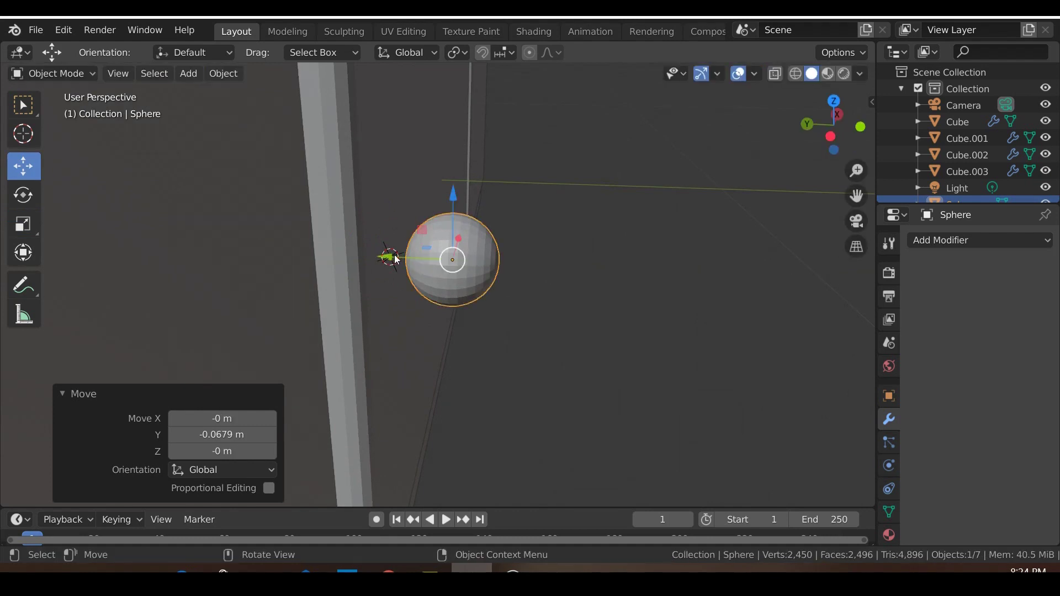
Add a cylinder at the 3D cursor and rotate it 90° about X so it points out of the drawer.
click(194, 74)
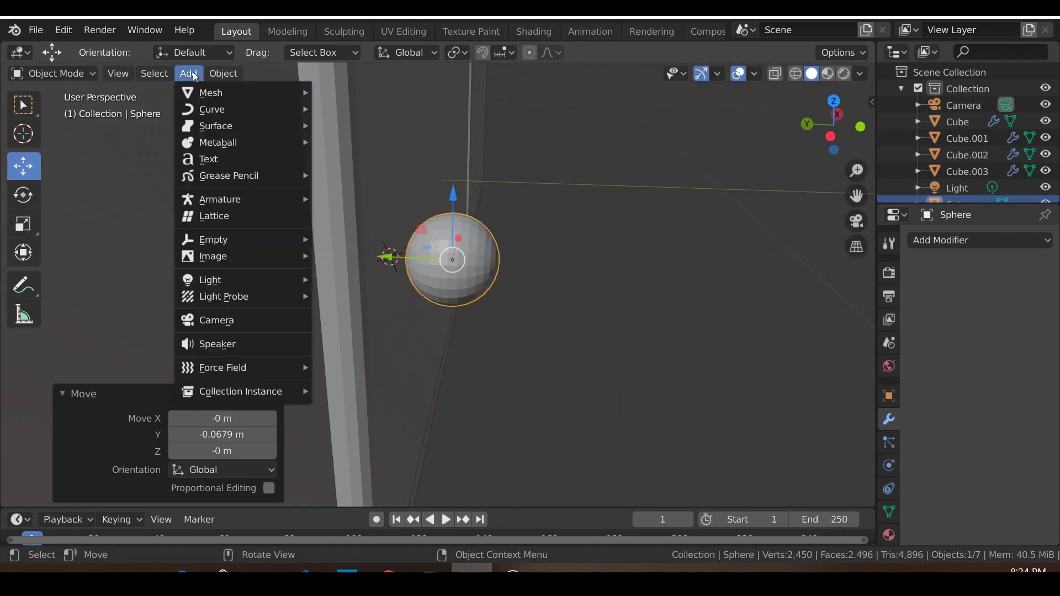
mouse_move(277, 93)
click(368, 175)
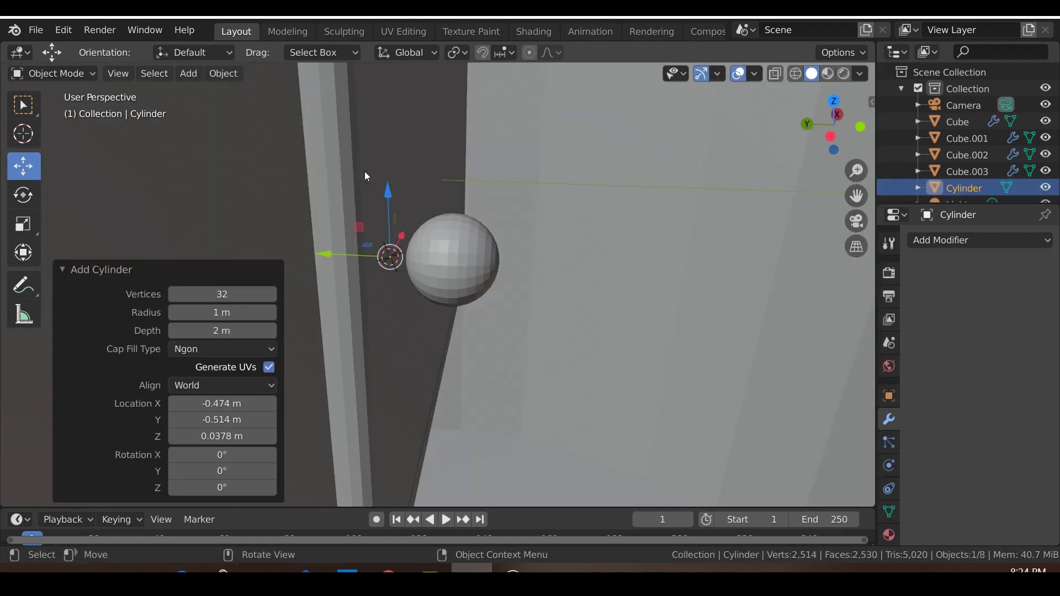
scroll(365, 173, down, 4)
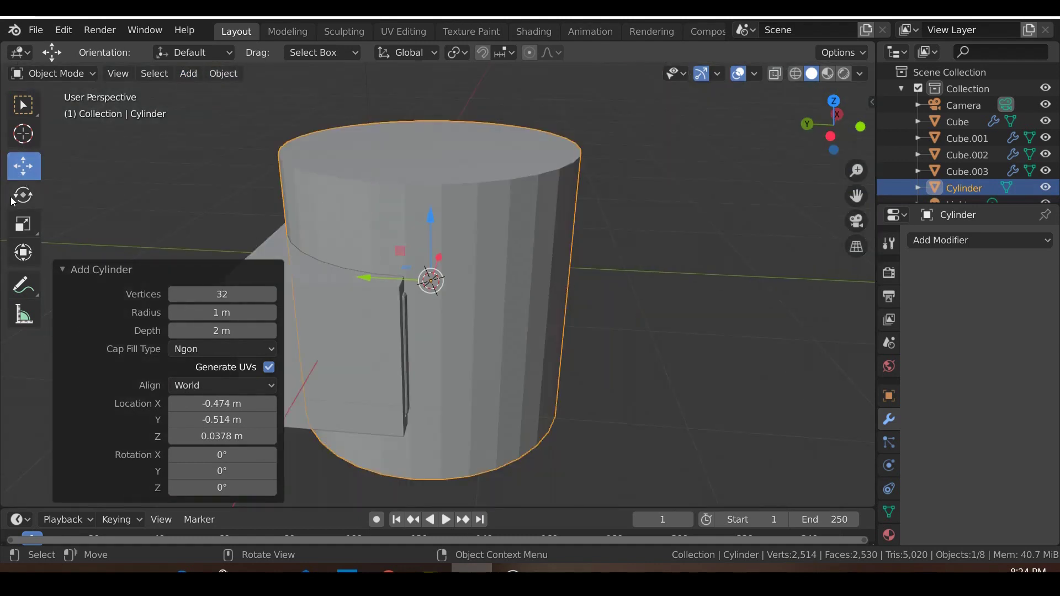
click(12, 201)
drag(463, 235, 482, 237)
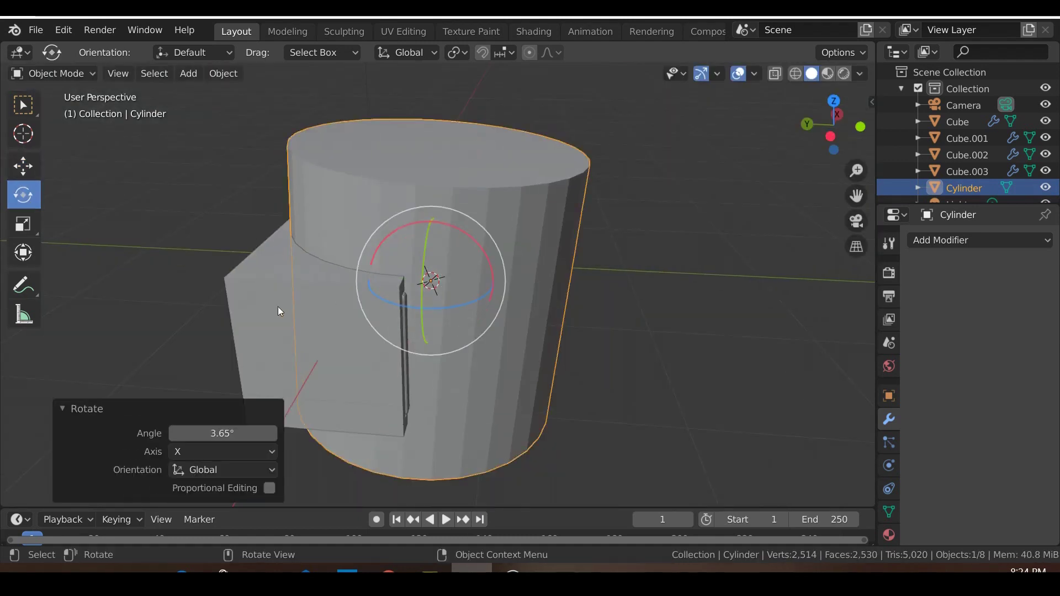
key(Return)
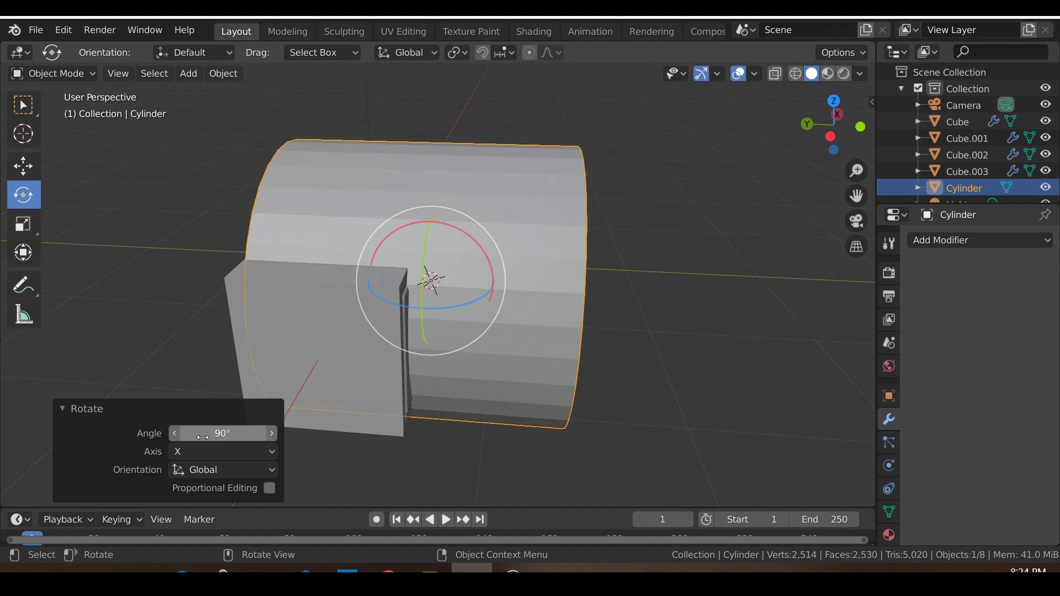
Scale the cylinder down to a factor of 0.05 on X, Y and Z.
click(23, 223)
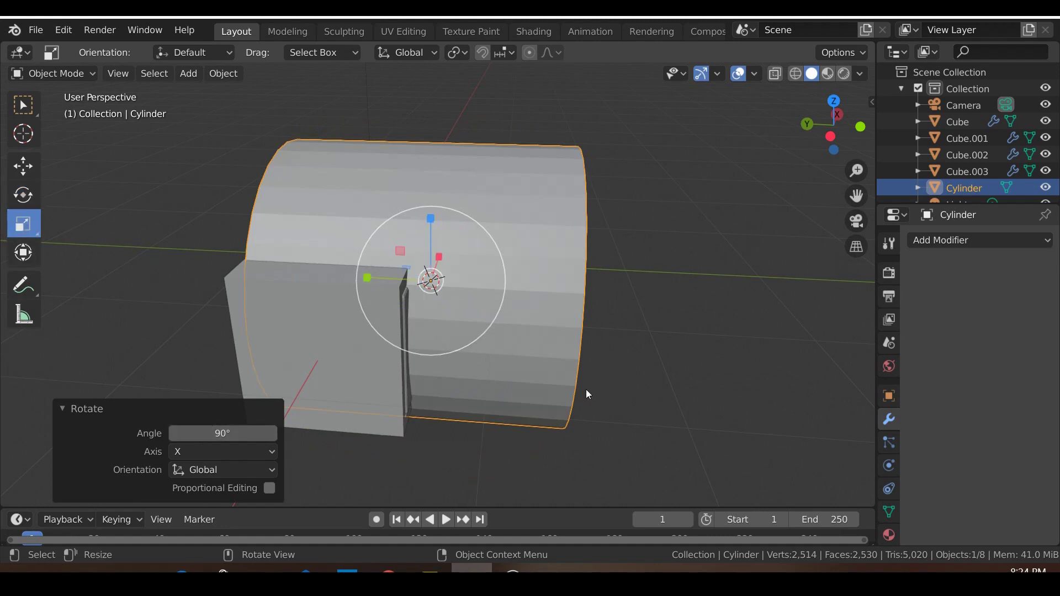
drag(485, 337, 435, 283)
click(223, 413)
text(0)
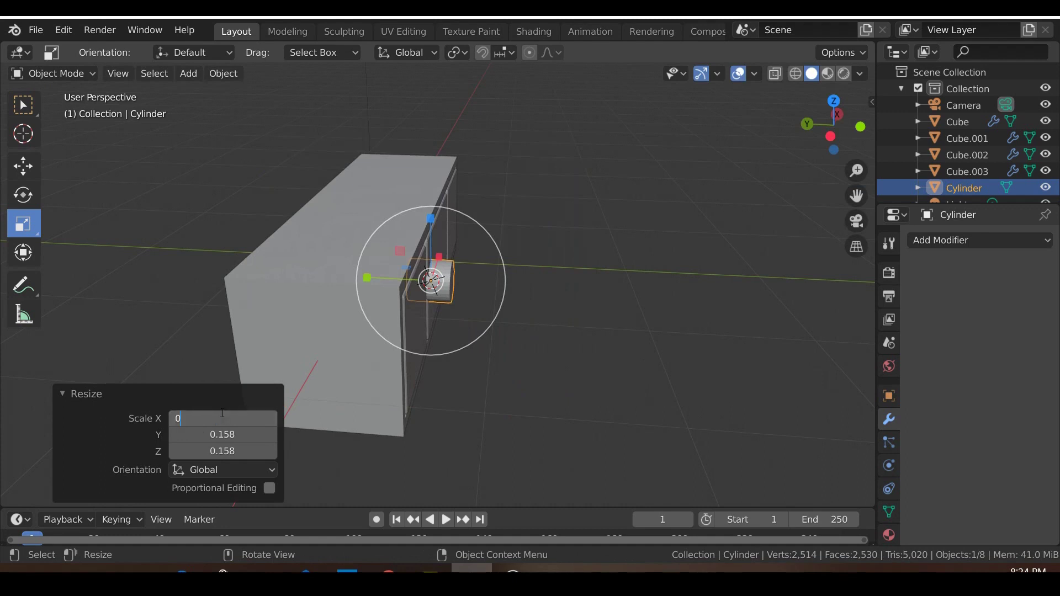
text(.05)
key(Return)
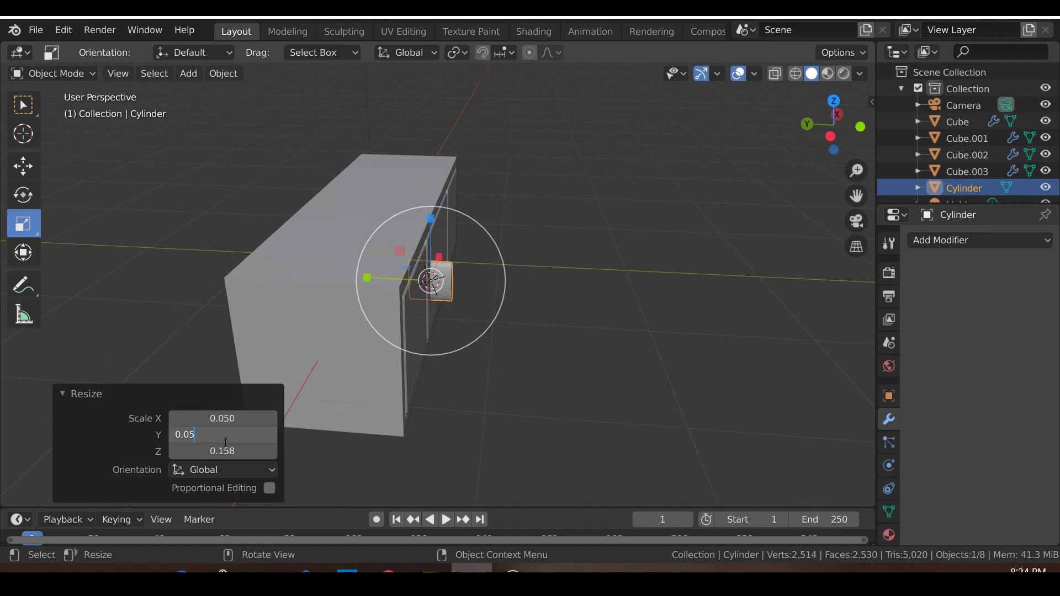
click(226, 440)
text(0.05)
key(Return)
click(232, 449)
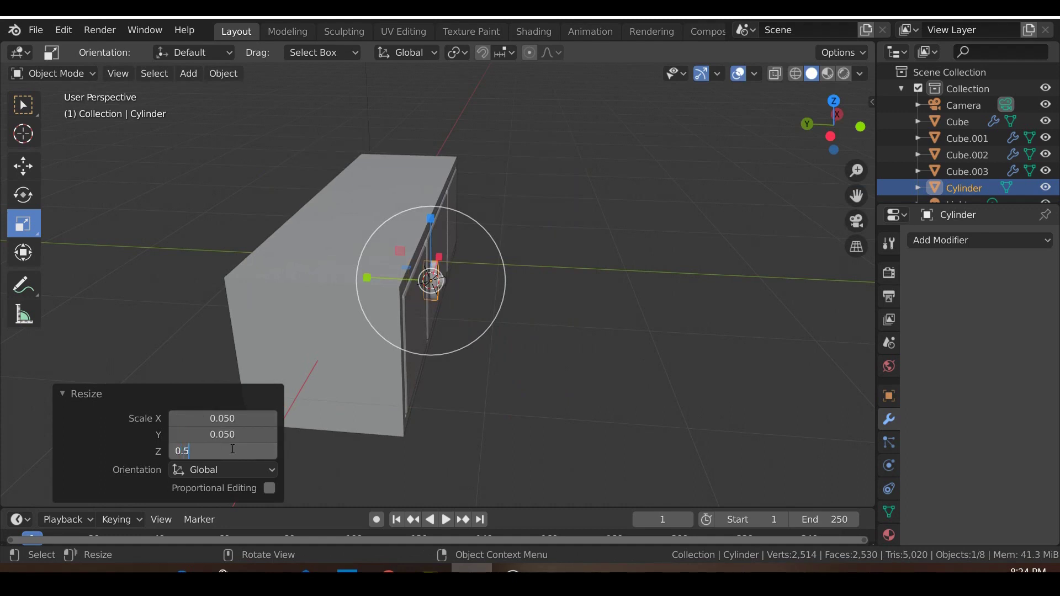
text(0.05)
key(Return)
Halve the cylinder's resize factor to 0.025 on all three axes to form a thin knob stem.
scroll(486, 310, up, 8)
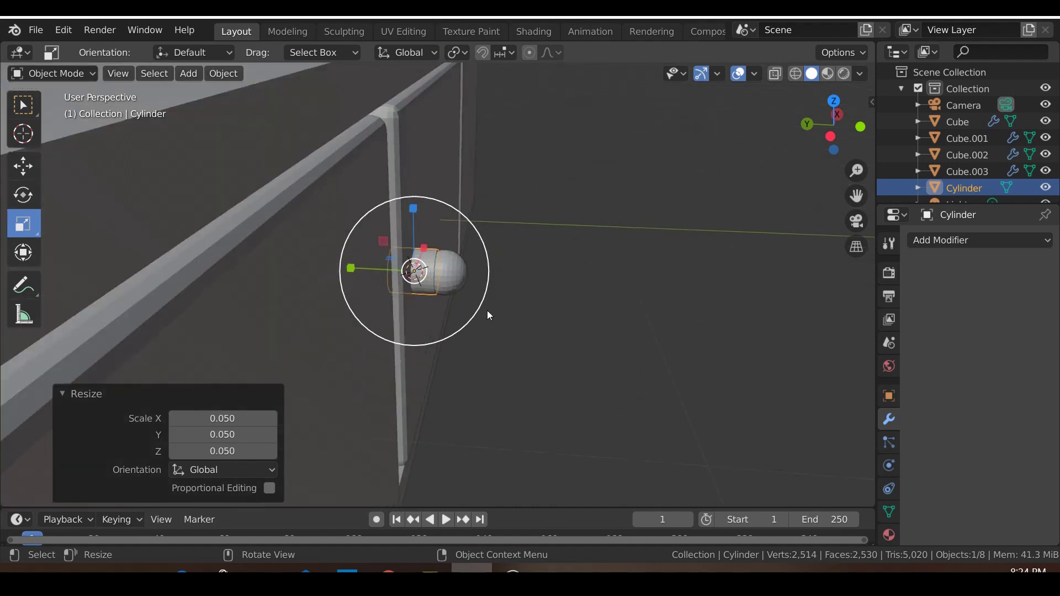
click(203, 413)
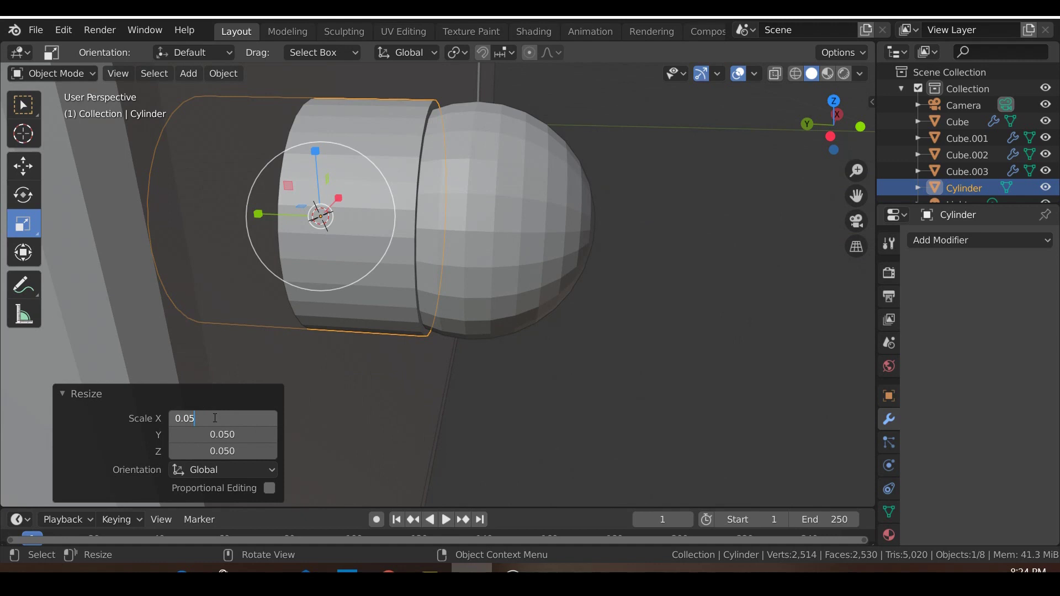
text(/2)
key(Return)
click(228, 434)
text(/2)
key(Return)
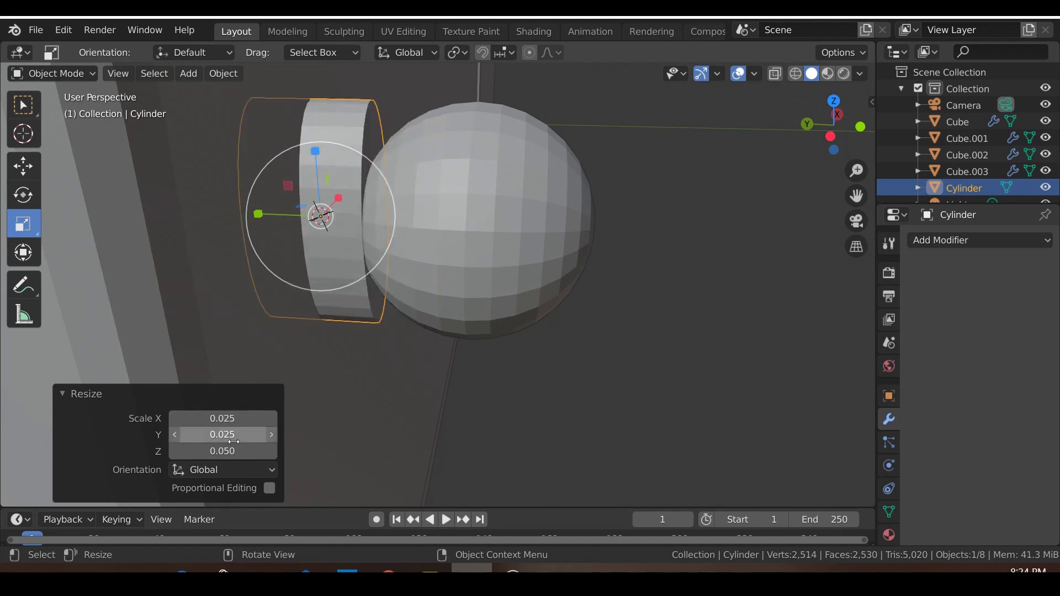
click(239, 445)
text(/2)
key(Return)
Move the cylinder along Y toward the sphere so the stem meets the knob's ball.
middle_drag(331, 387, 311, 386)
middle_drag(379, 275, 384, 275)
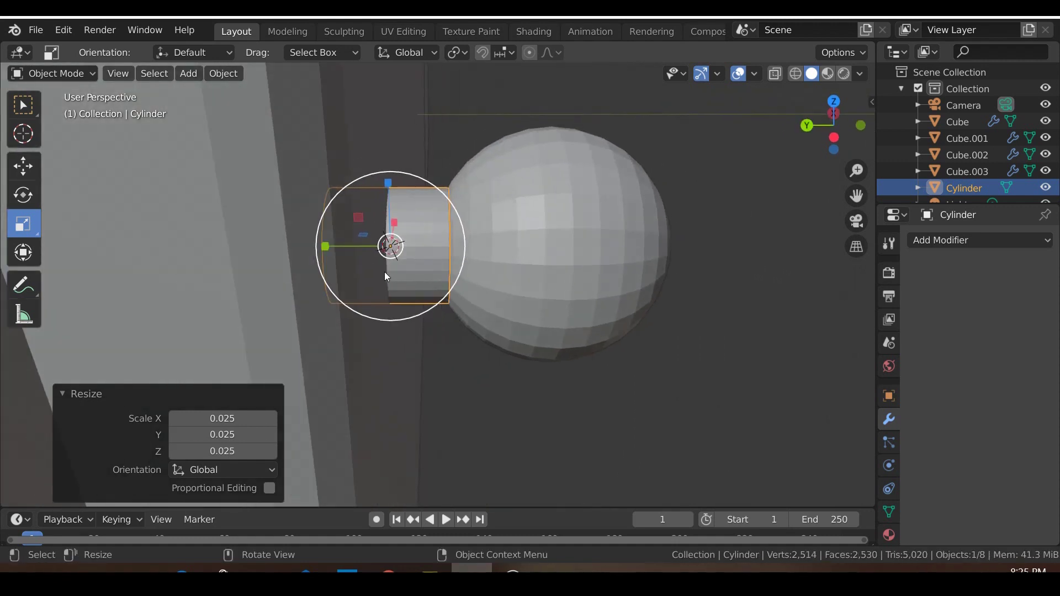
key(g)
key(y)
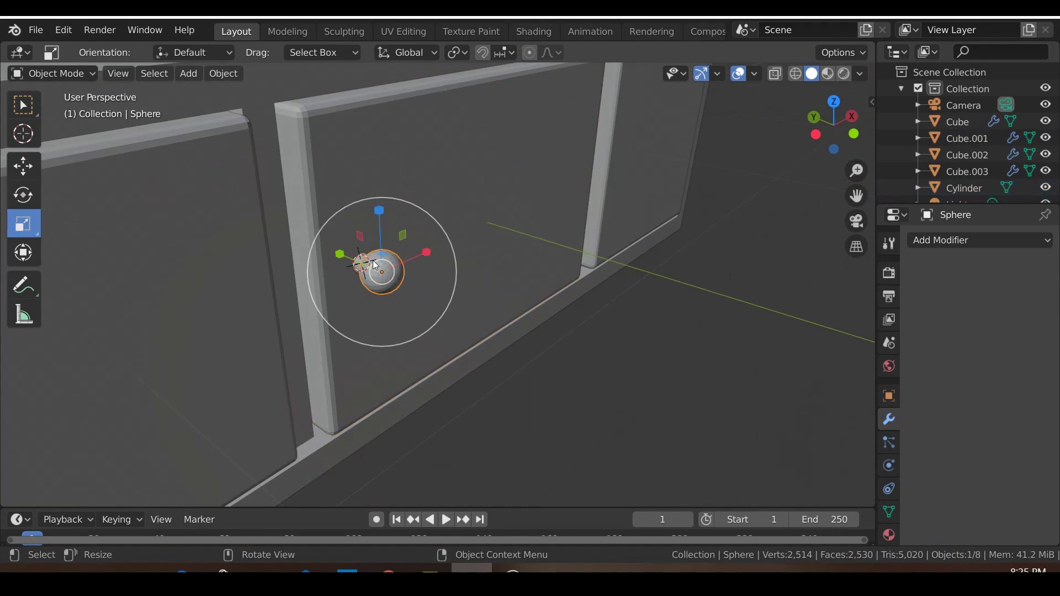
Select the sphere together with the cylinder and join them into one knob object.
middle_drag(373, 260, 416, 332)
click(386, 320)
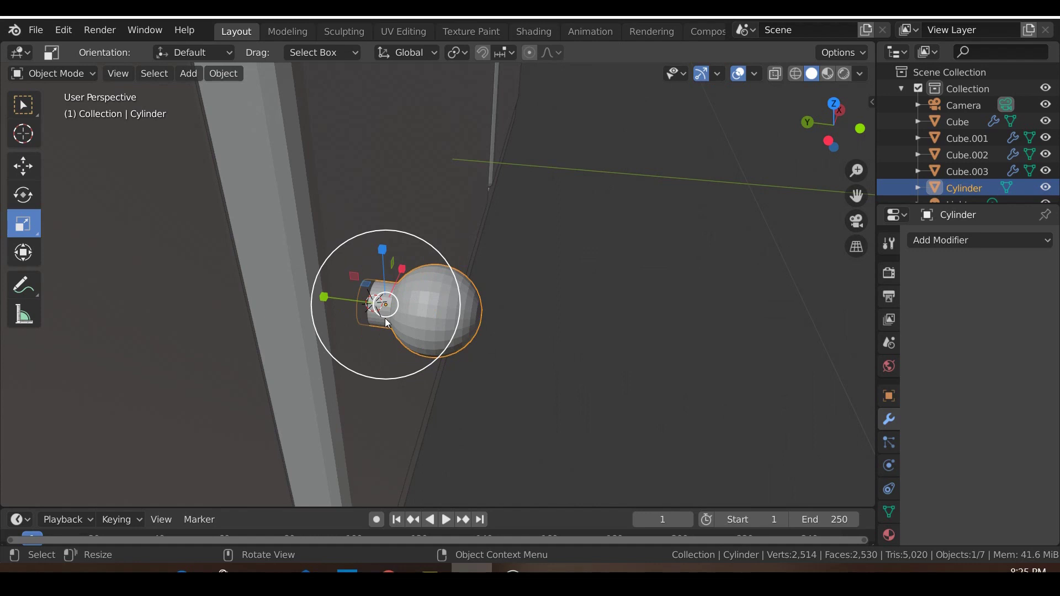
click(218, 76)
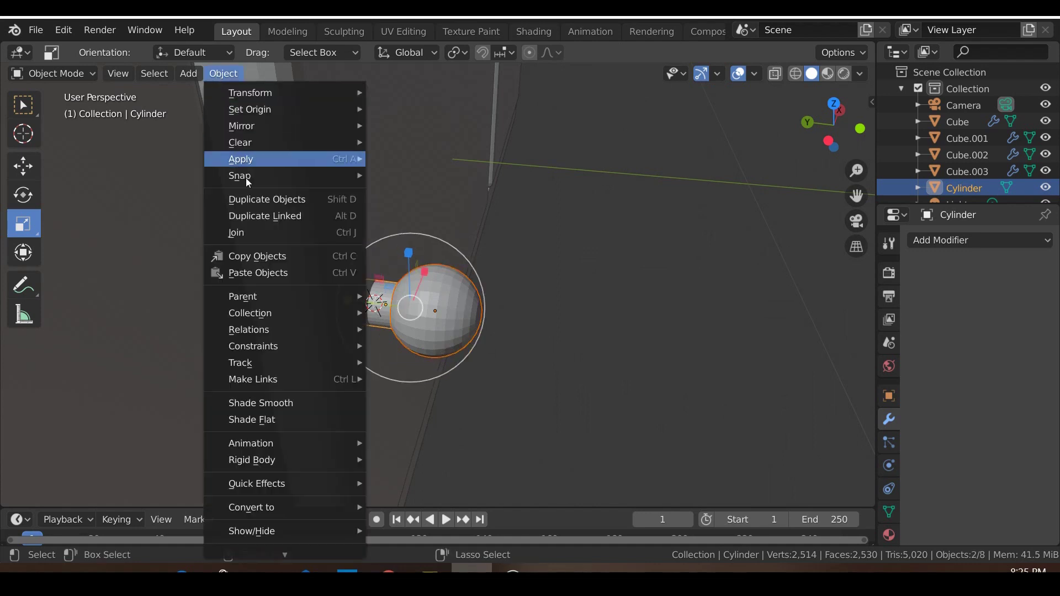
click(248, 229)
Duplicate the knob and shift the copy -0.344 m along X onto the left drawer front.
middle_drag(459, 455, 374, 407)
key(KP_1)
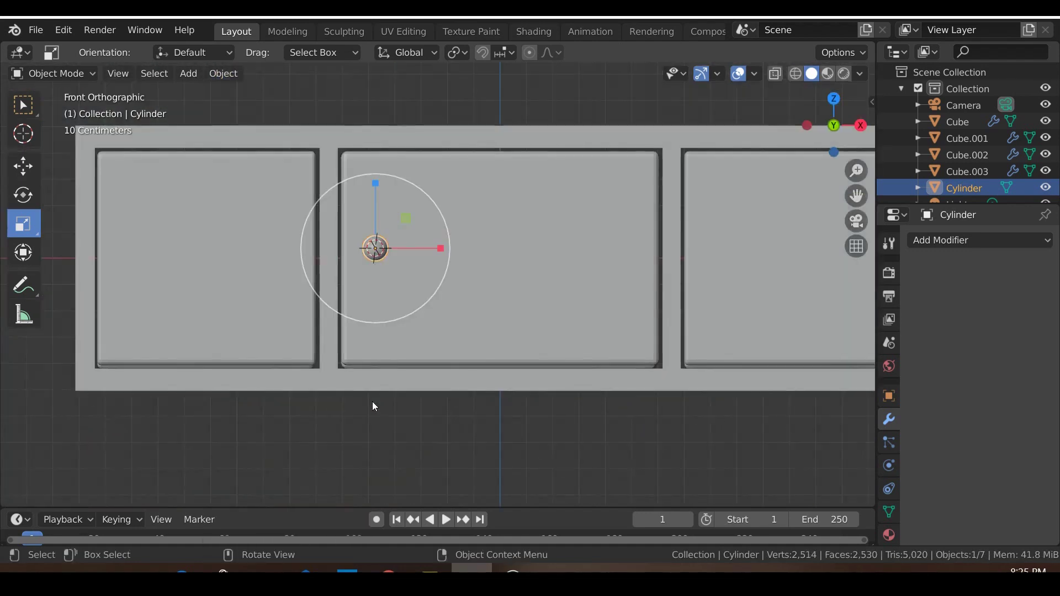
click(223, 74)
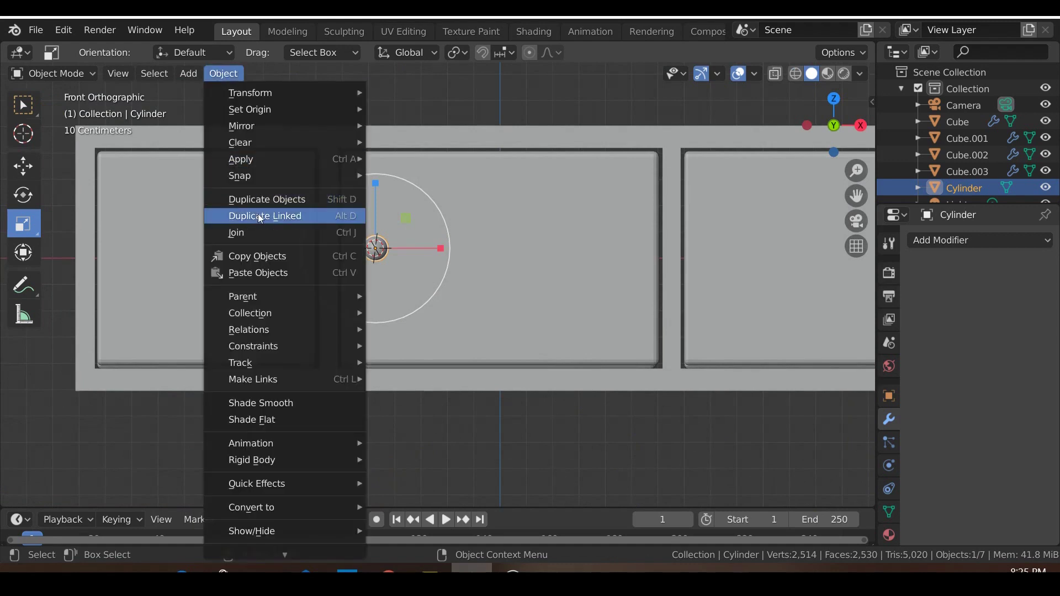
click(254, 197)
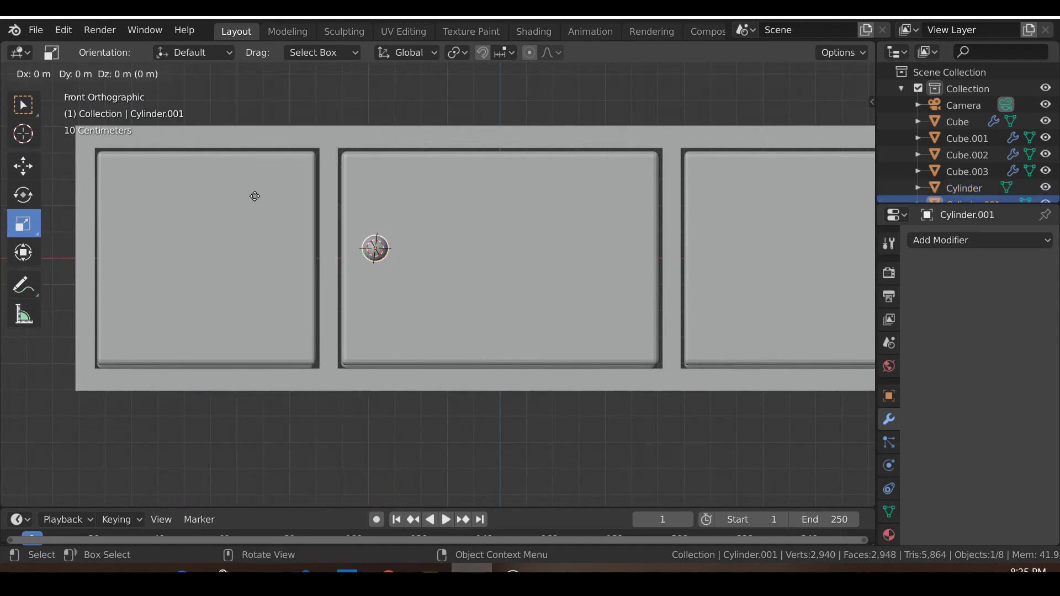
click(175, 210)
Create a linked duplicate of the knob and place it on the right drawer front.
click(224, 74)
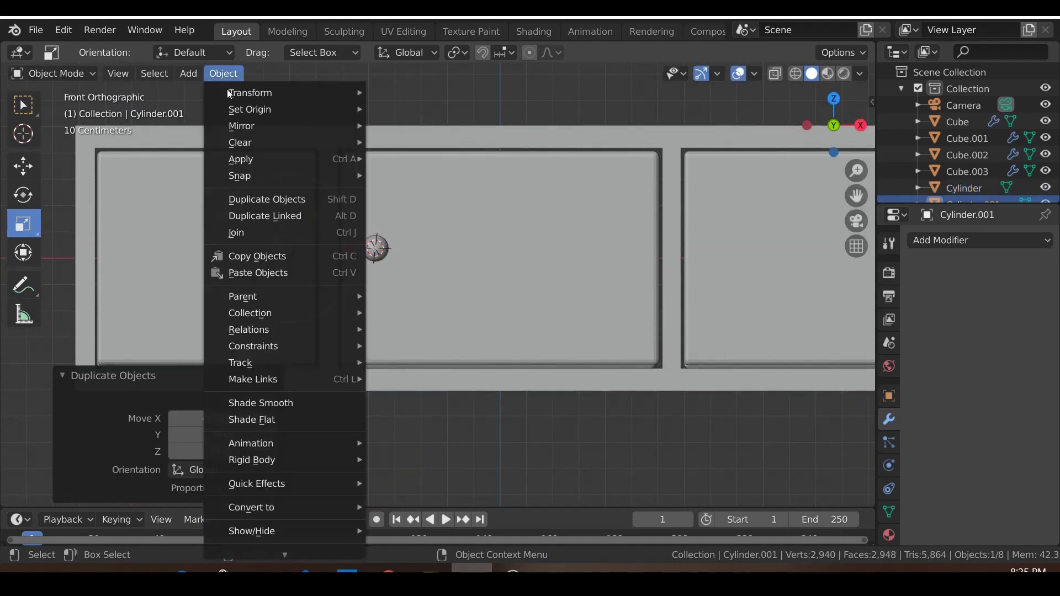
click(253, 215)
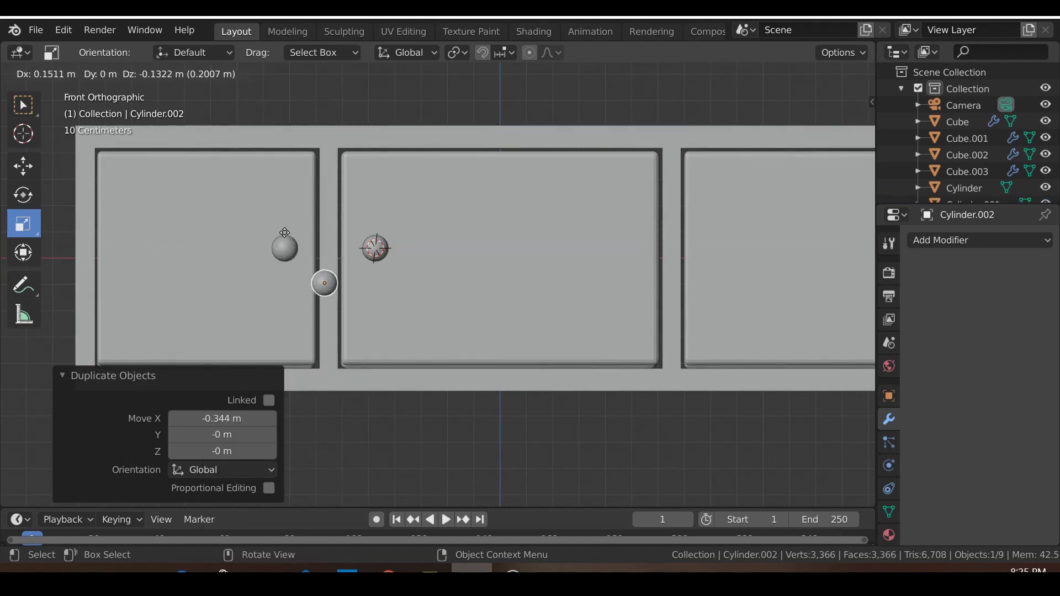
click(668, 229)
Inspect the open back of the cabinet and add a 2 m cube for its back panel.
scroll(532, 290, down, 4)
middle_drag(532, 290, 361, 358)
click(511, 336)
middle_drag(262, 237, 469, 335)
click(465, 303)
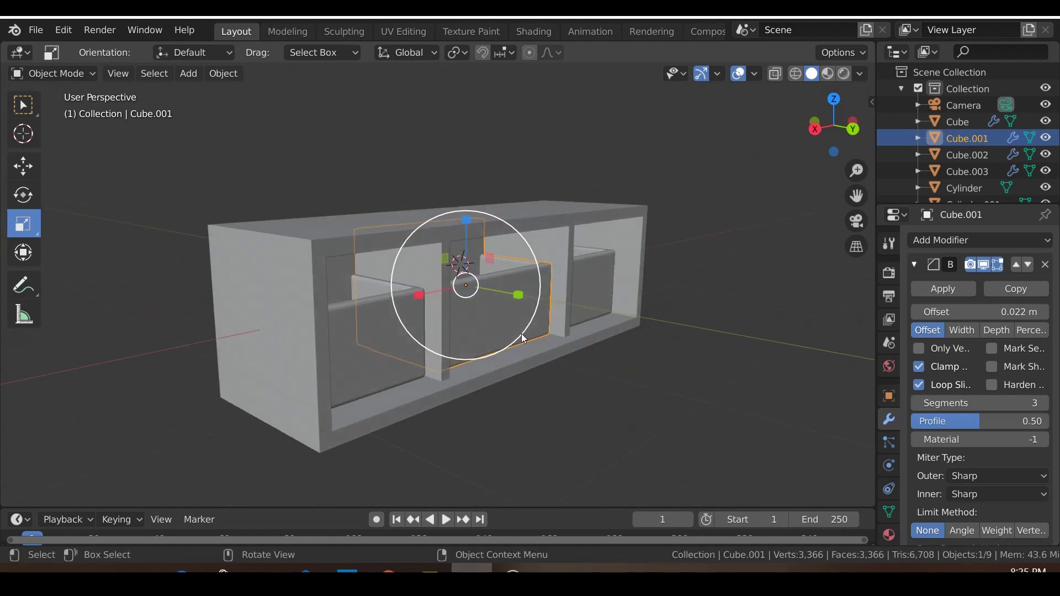
key(shift+a)
mouse_move(489, 244)
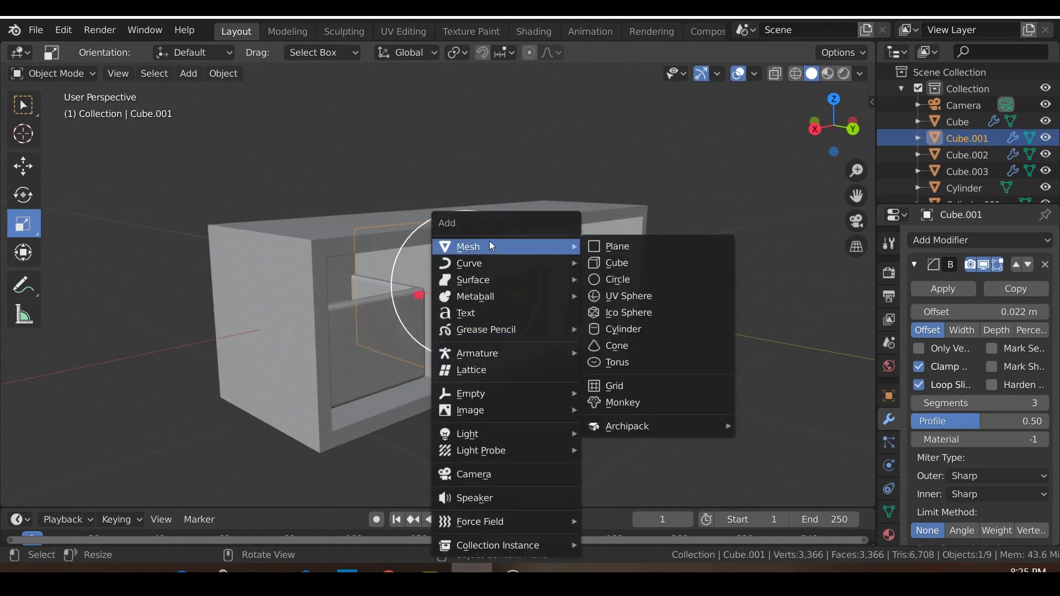
click(614, 264)
scroll(629, 307, down, 3)
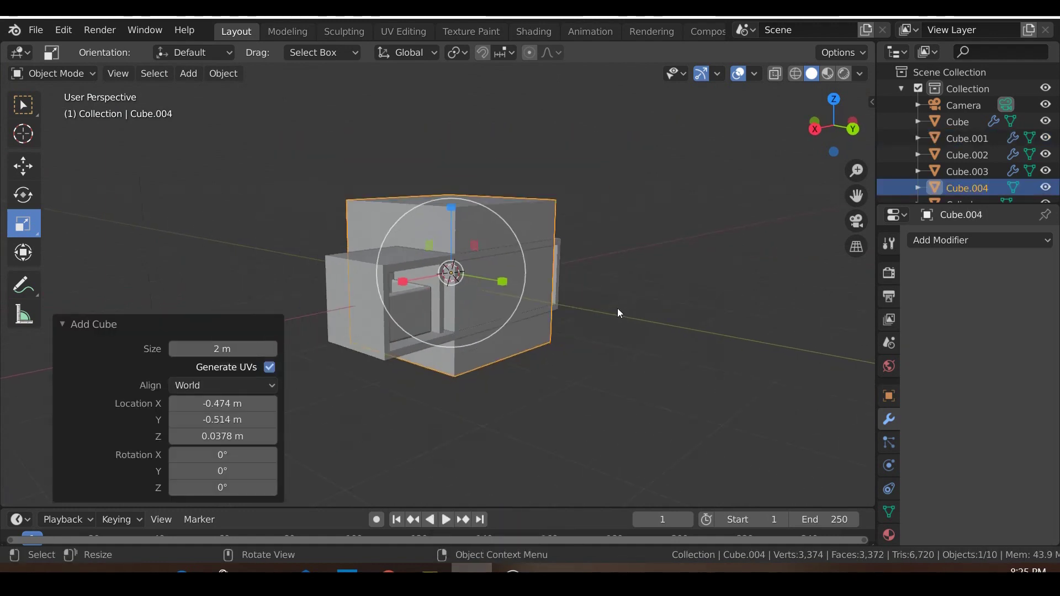
Flatten the cube along Y, move it 0.882 m along Y to the cabinet's open back and scale it down uniformly.
key(s)
key(y)
key(s)
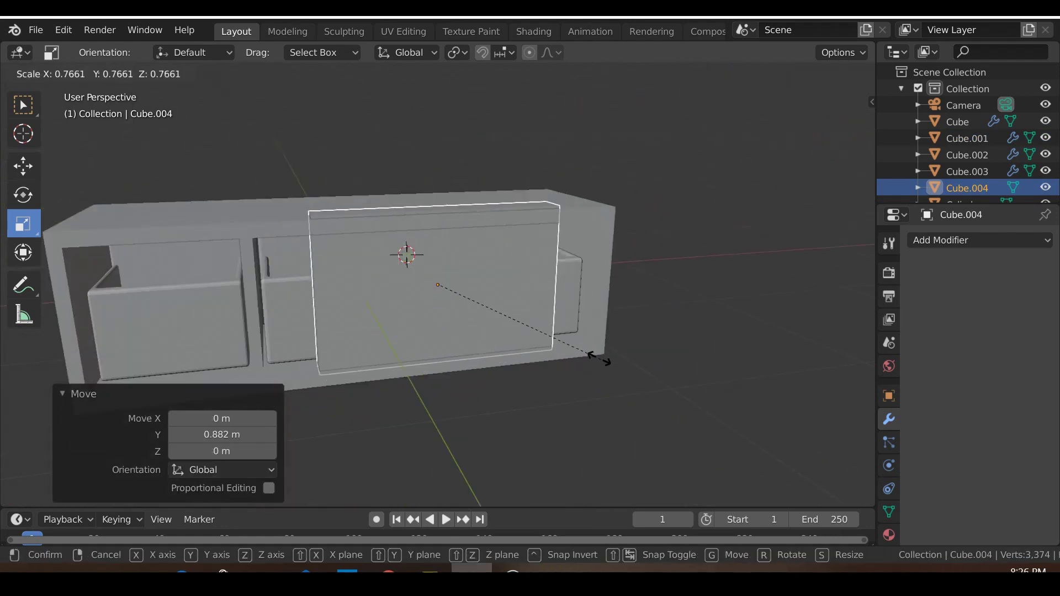
click(600, 359)
Move the thin panel along X and stretch it along X to cover the cabinet's back.
key(ctrl+KP_1)
key(g)
key(x)
click(485, 286)
key(s)
key(x)
click(201, 293)
key(s)
key(x)
click(307, 287)
middle_drag(486, 288, 419, 324)
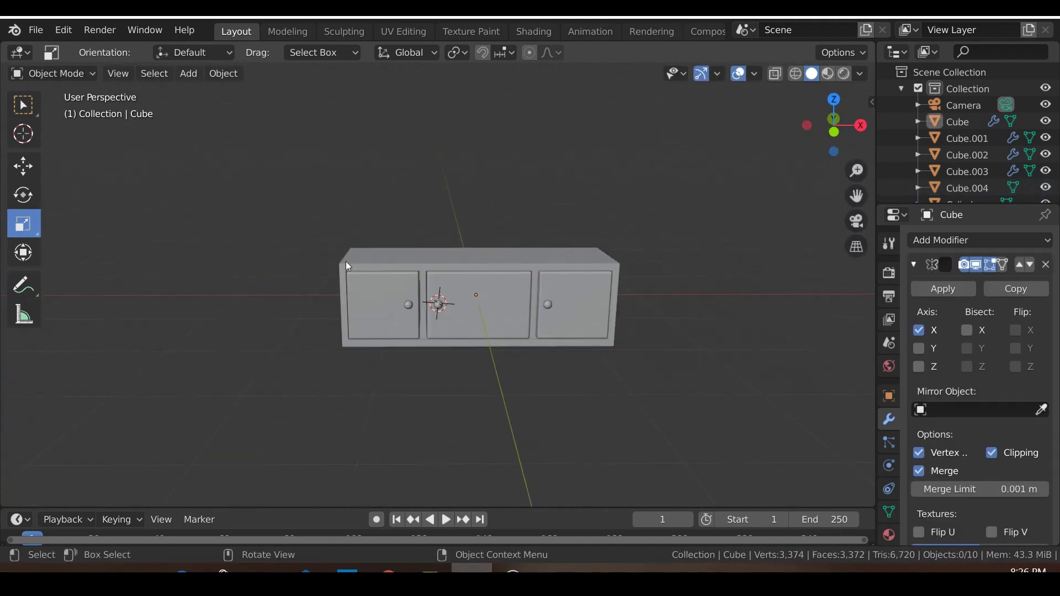
Examine the mirror modifiers on the cabinet body.
click(346, 262)
scroll(985, 439, down, 12)
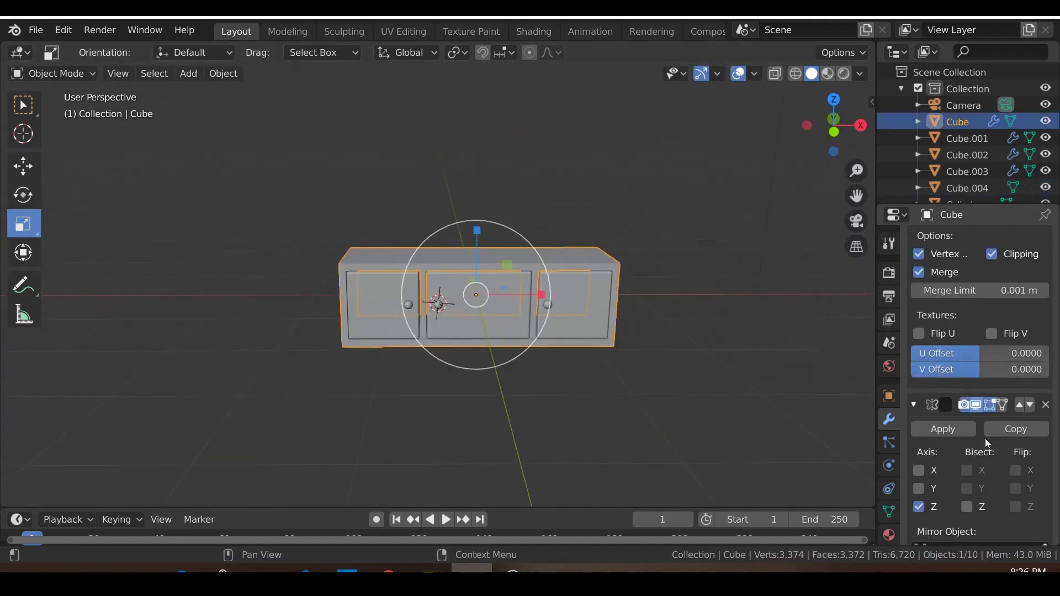
scroll(985, 448, down, 4)
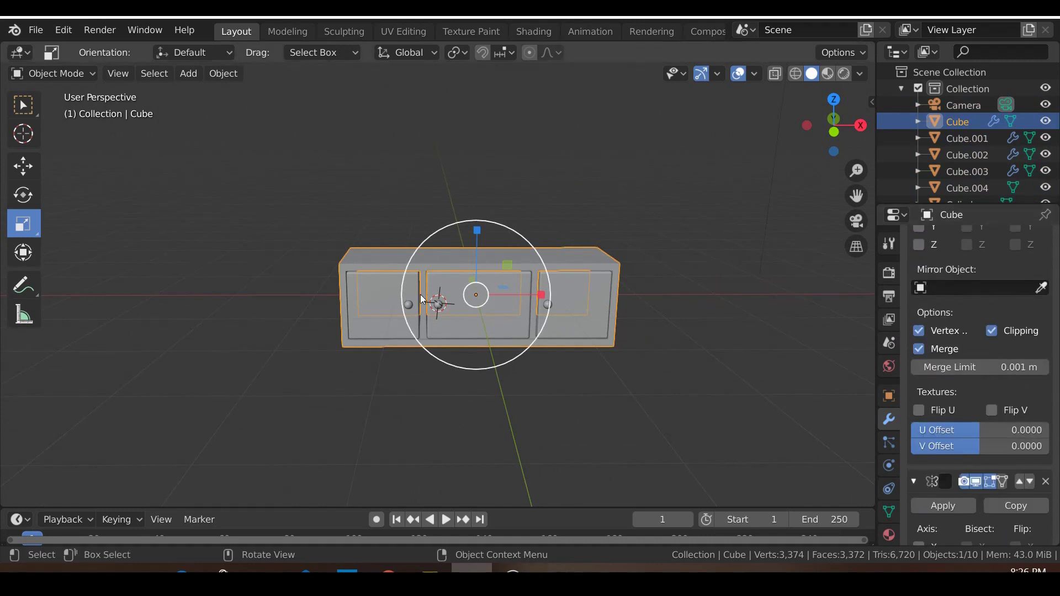
click(516, 328)
scroll(943, 294, up, 2)
click(531, 296)
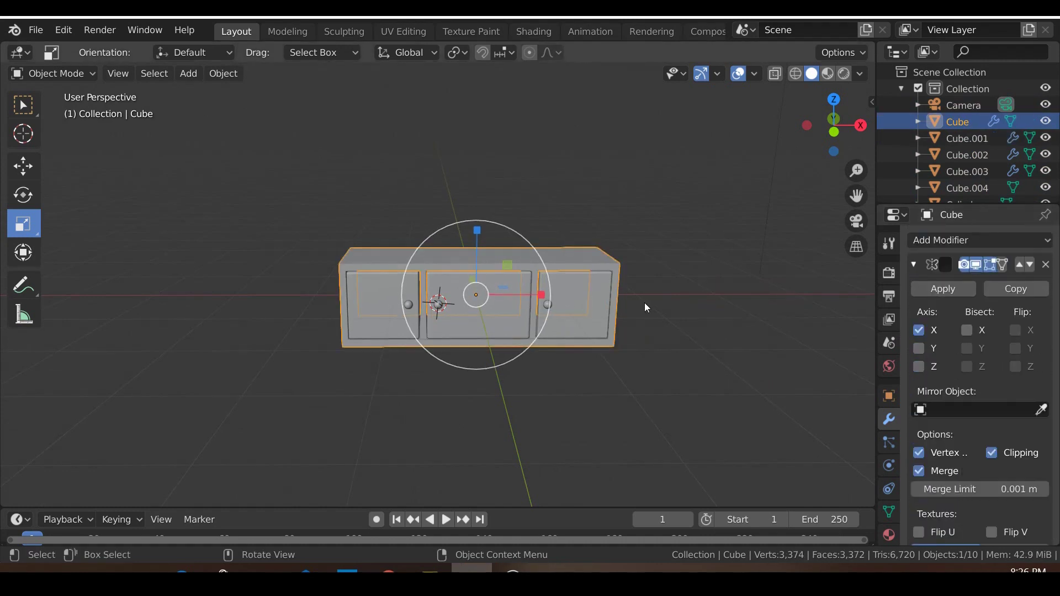
key(a)
key(alt+a)
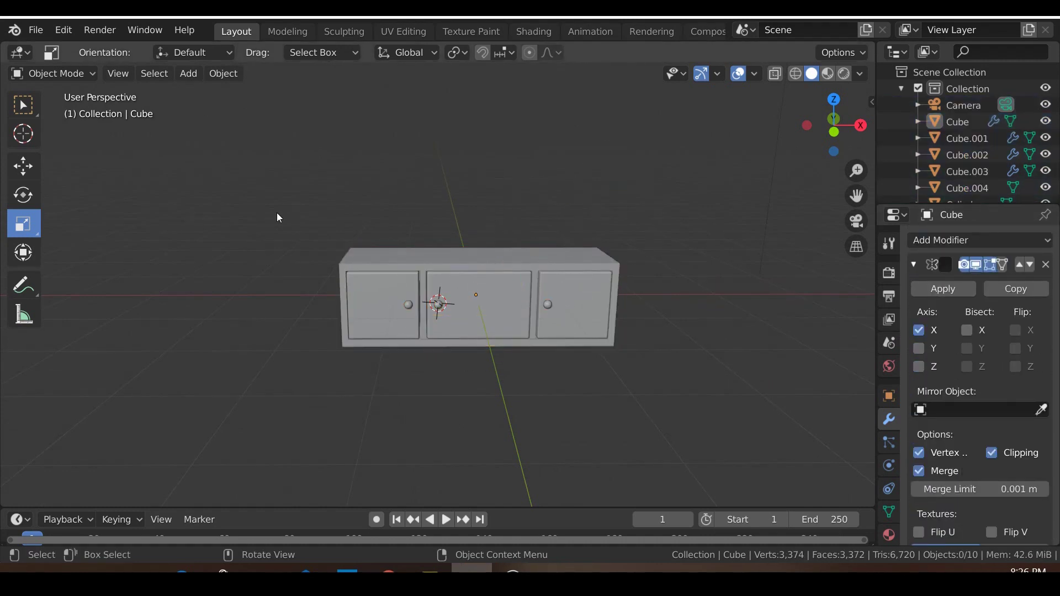
Select every object in the scene except the light and the camera.
key(KP_1)
key(Home)
key(a)
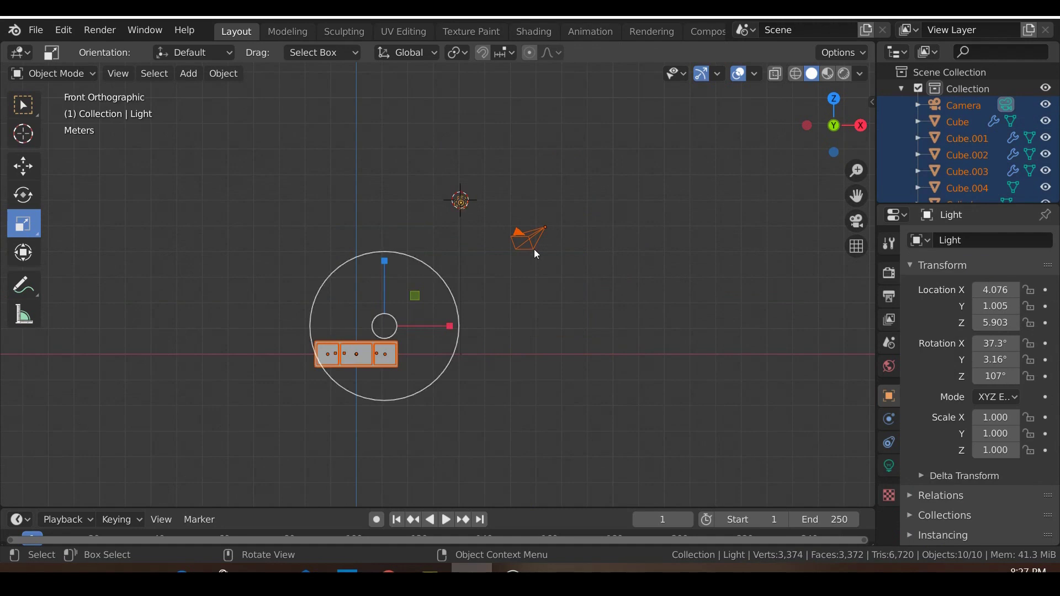
shift+click(464, 207)
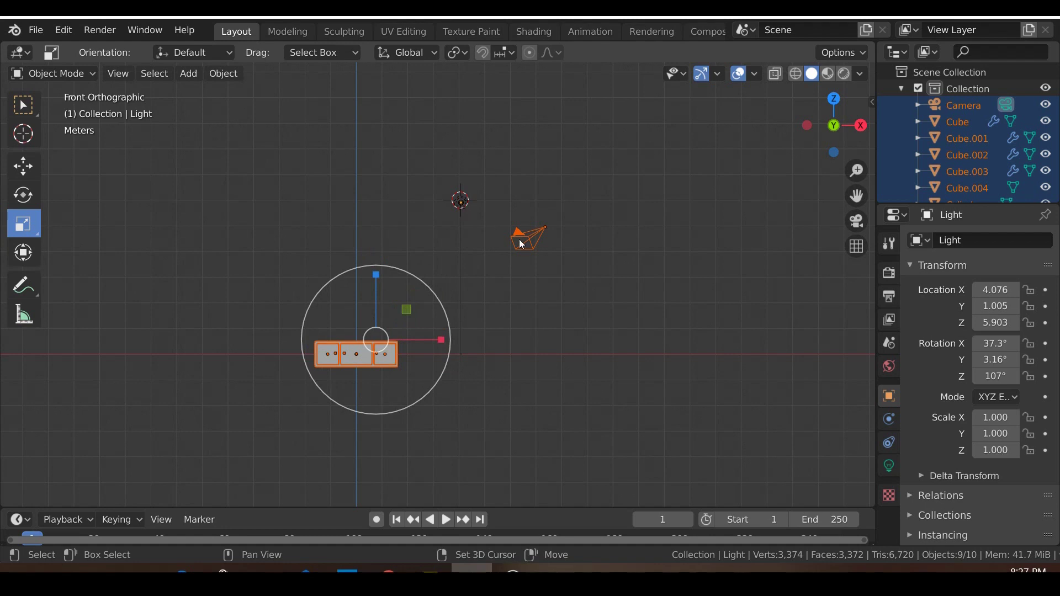
shift+click(531, 239)
shift+click(532, 239)
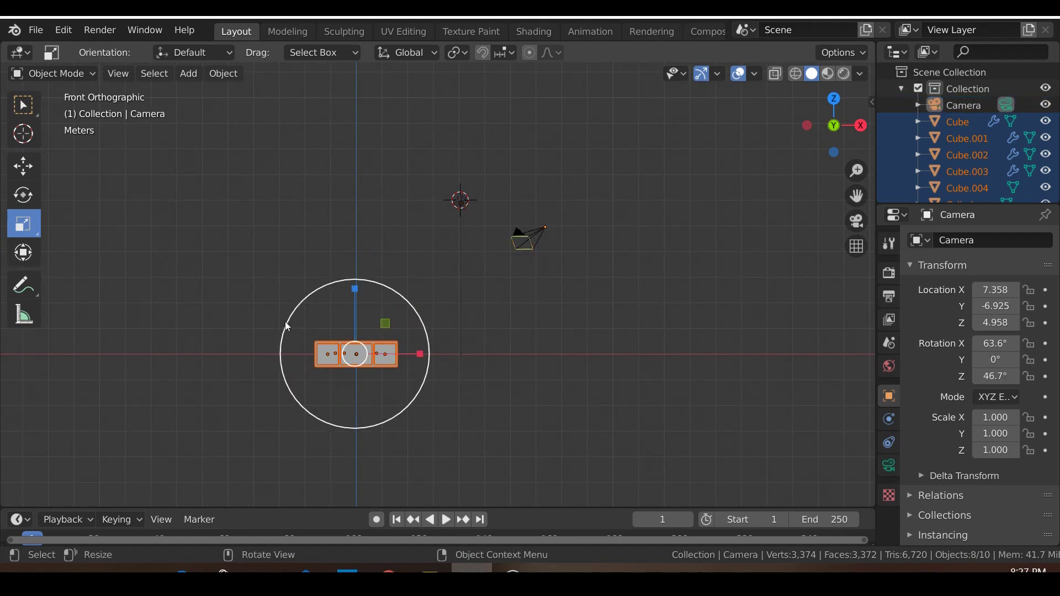
Make the cabinet body the active object and convert all selected parts with Mesh from Curve/Meta/Surf/Text.
middle_drag(285, 322, 652, 190)
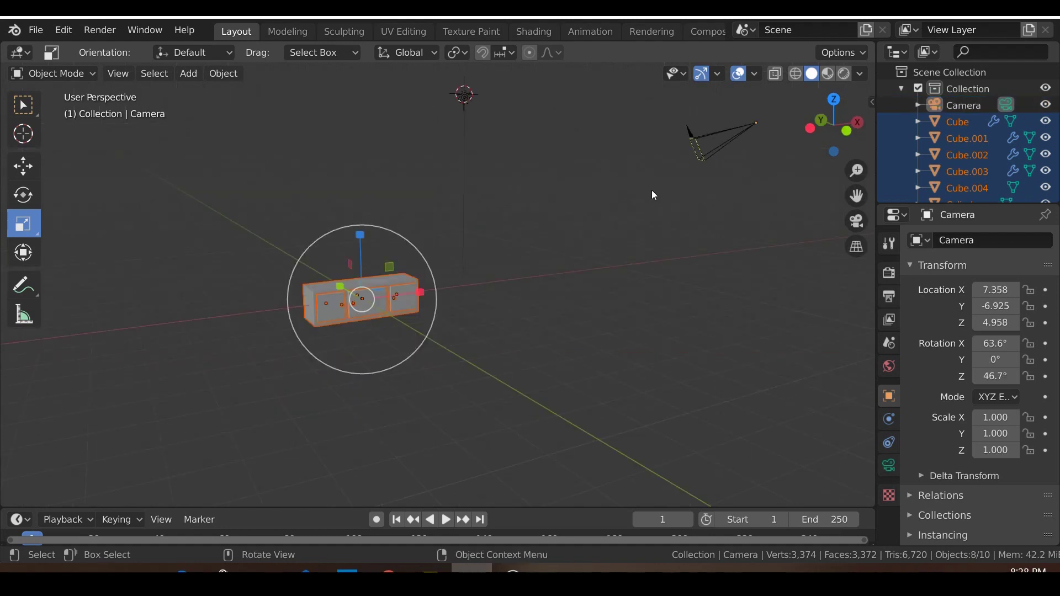
shift+click(404, 284)
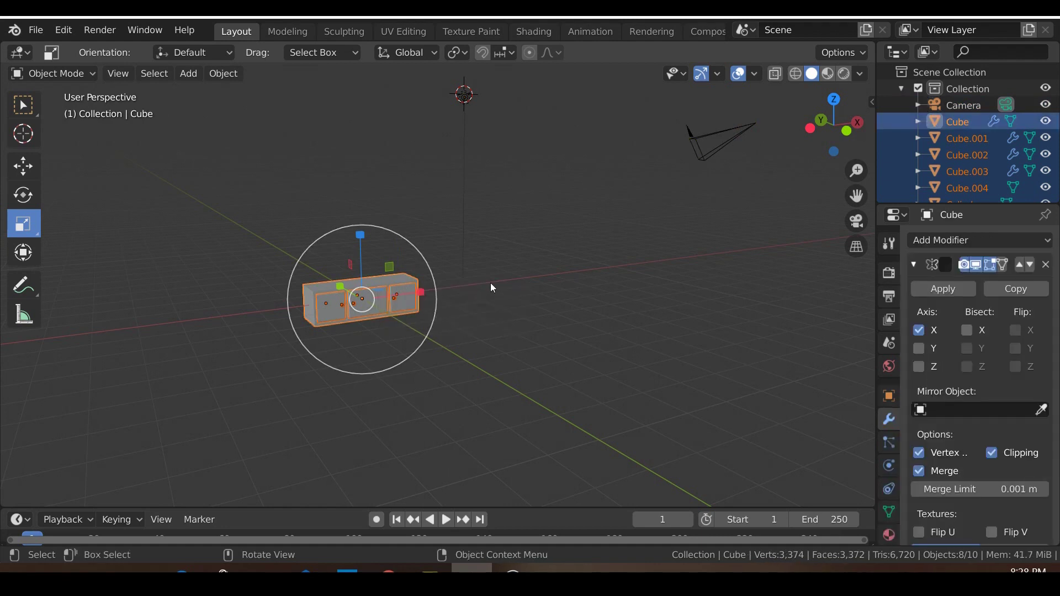
key(F3)
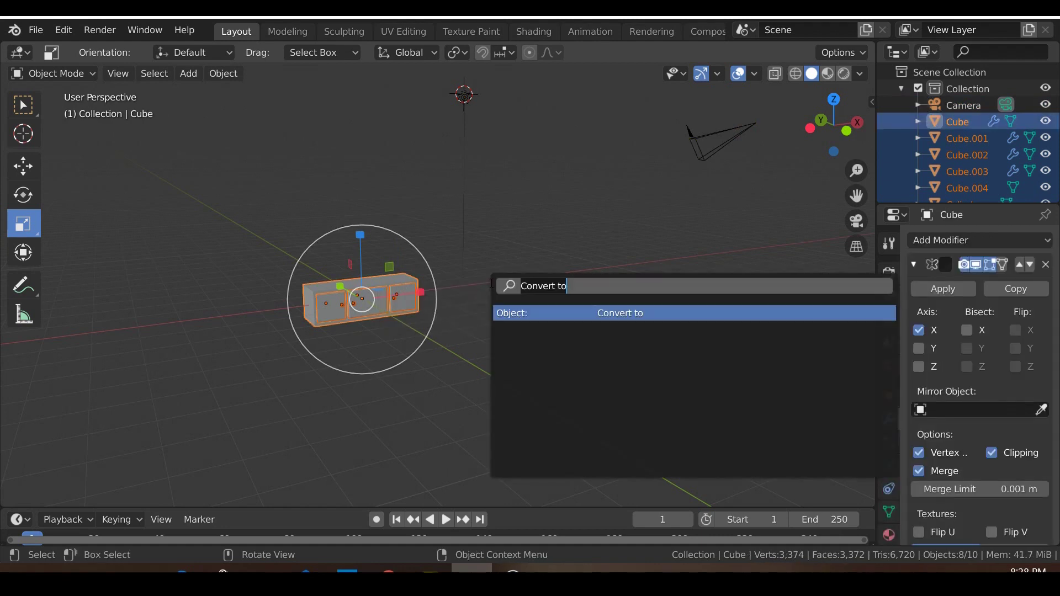
key(BackSpace)
text(convert)
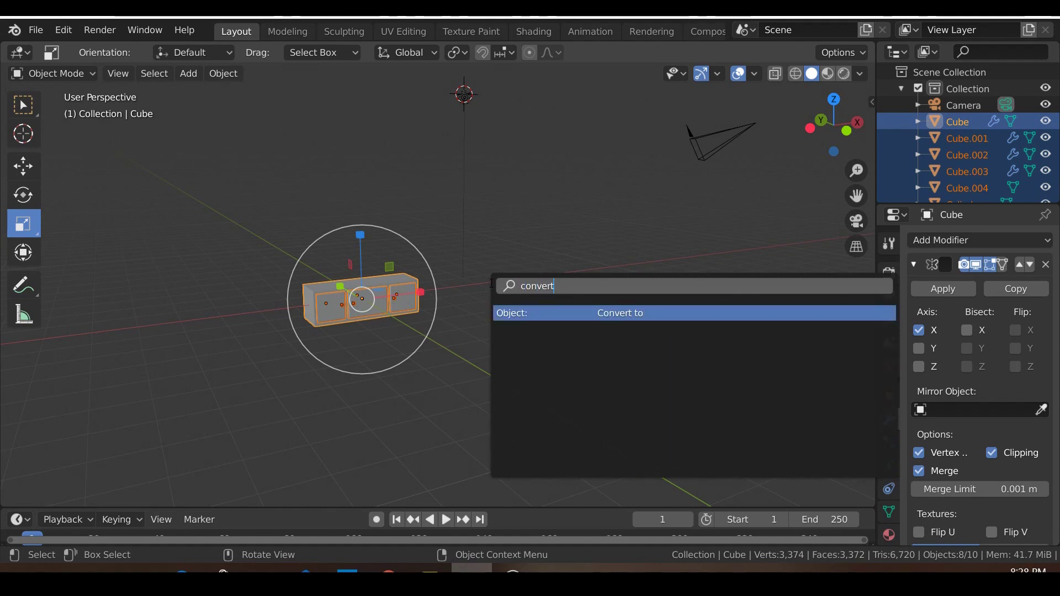
key(Return)
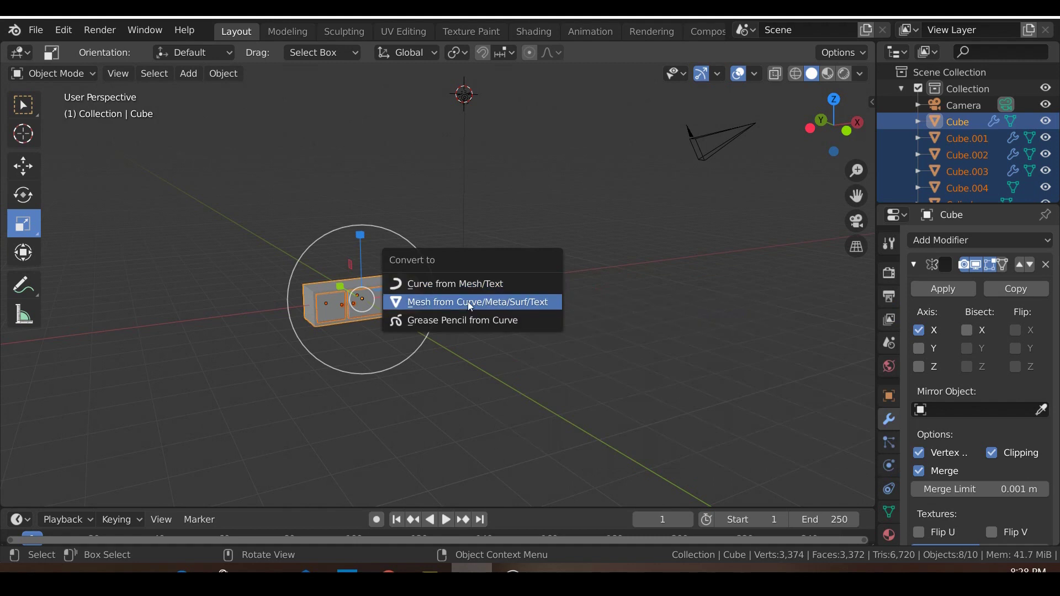
click(422, 300)
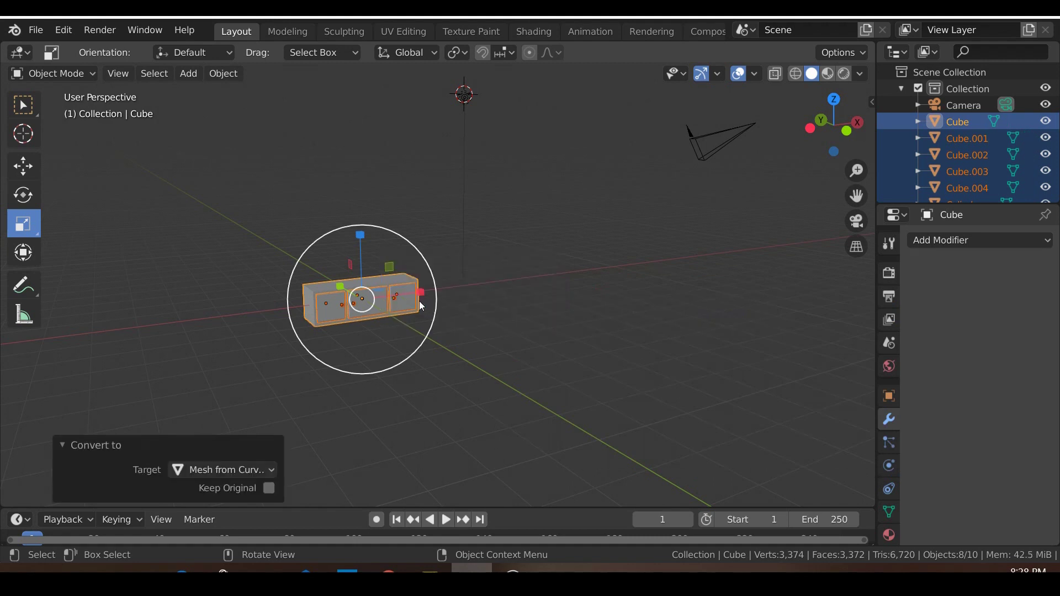
Check the cabinet body and the drawers individually for remaining modifiers.
scroll(406, 303, up, 4)
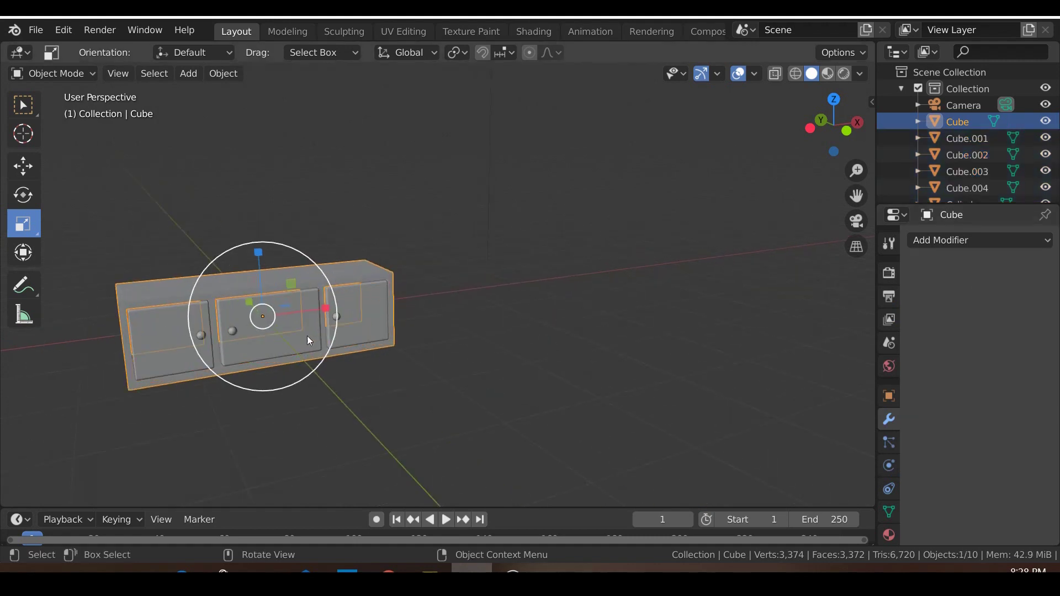
click(356, 318)
click(240, 316)
click(204, 330)
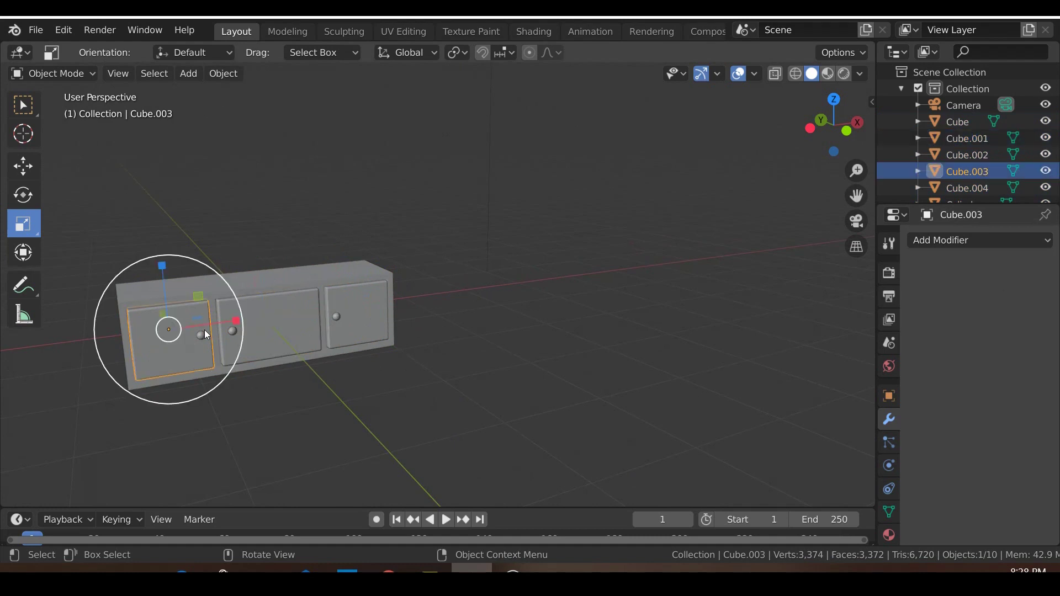
scroll(204, 329, down, 3)
scroll(248, 343, down, 2)
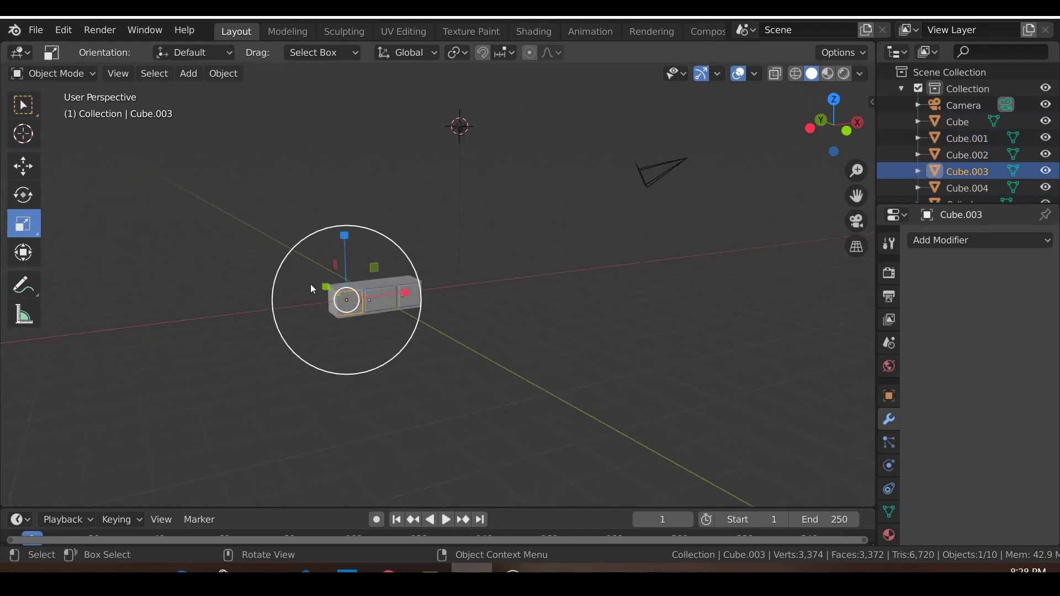
Box-select all the cabinet parts, leaving the light and the camera out of the selection.
click(23, 105)
drag(313, 264, 542, 389)
key(g)
right_click(504, 383)
shift+middle_drag(490, 166, 507, 171)
shift+drag(457, 120, 535, 164)
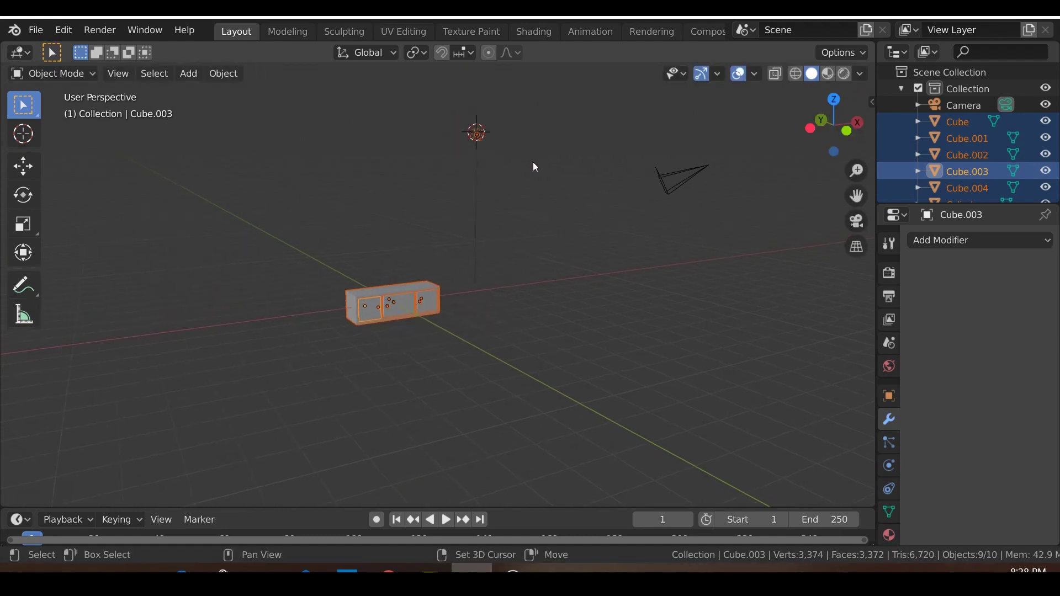
key(b)
shift+drag(451, 105, 523, 142)
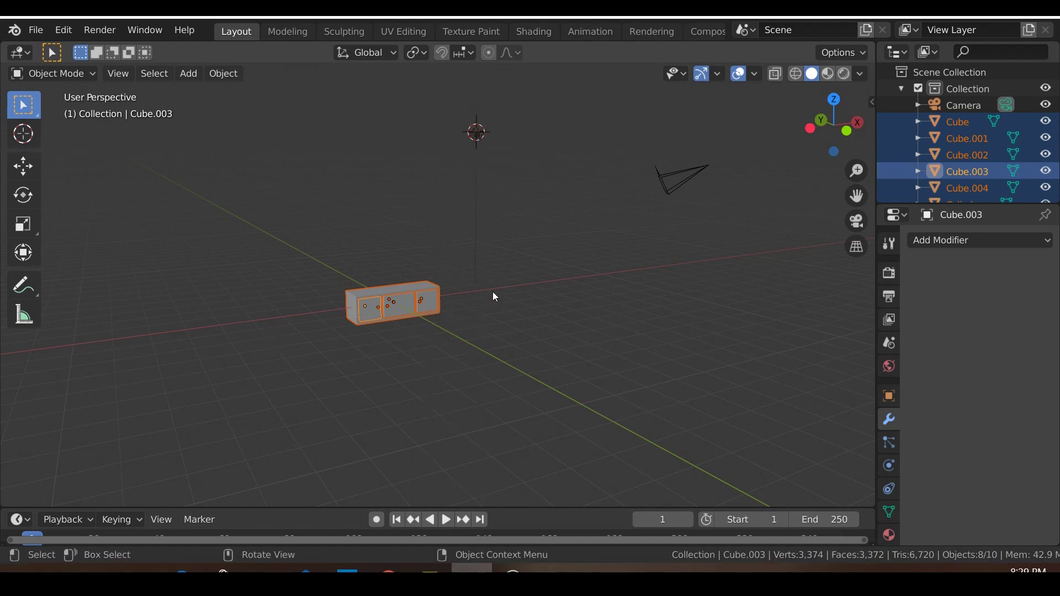
Join the selected cabinet parts into a single object.
scroll(476, 305, up, 6)
scroll(422, 338, down, 4)
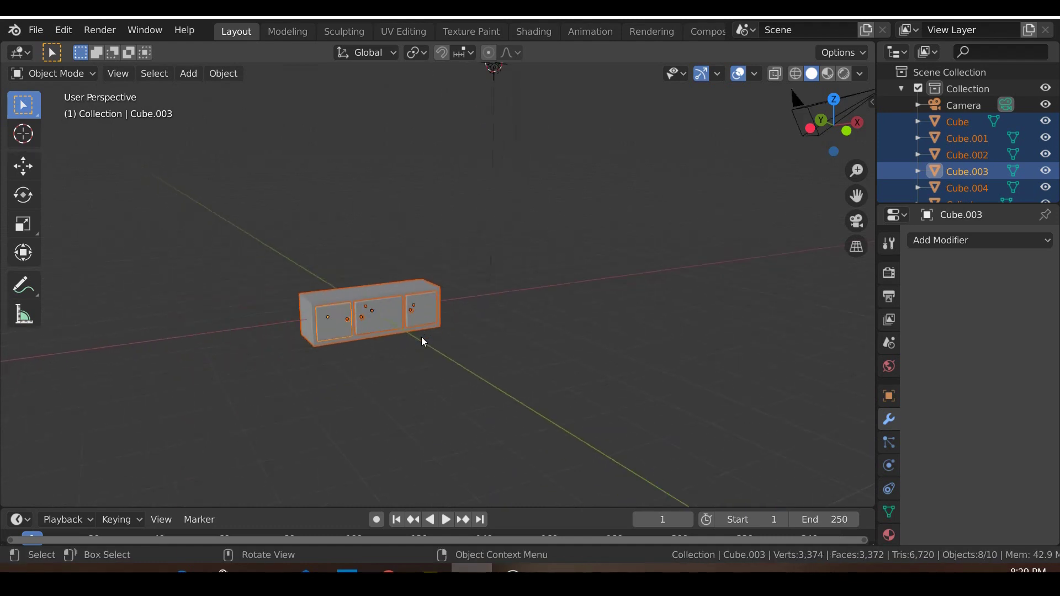
scroll(406, 339, down, 2)
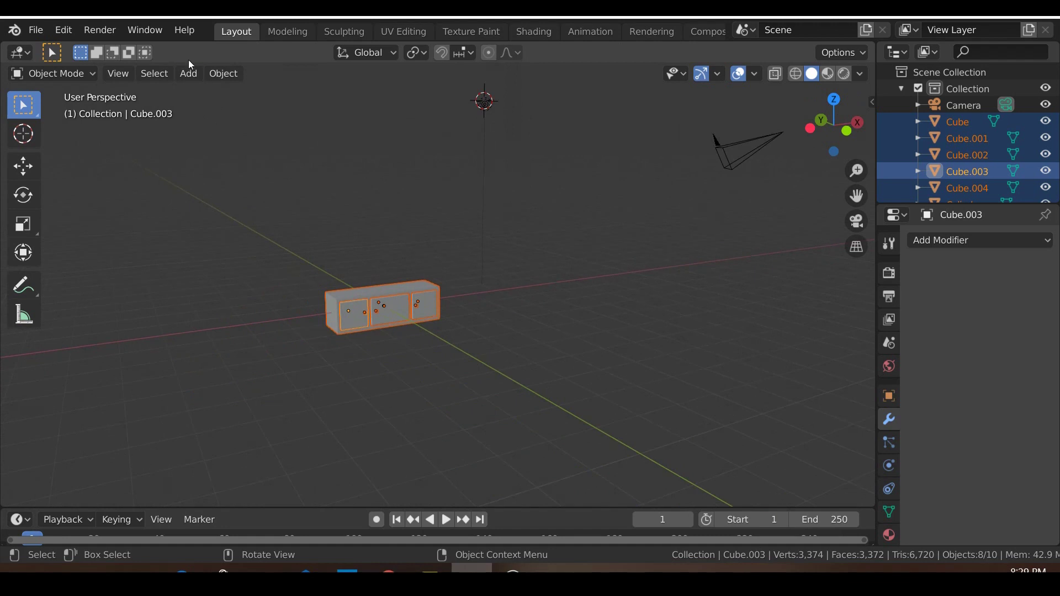
click(223, 74)
click(250, 233)
scroll(381, 320, up, 2)
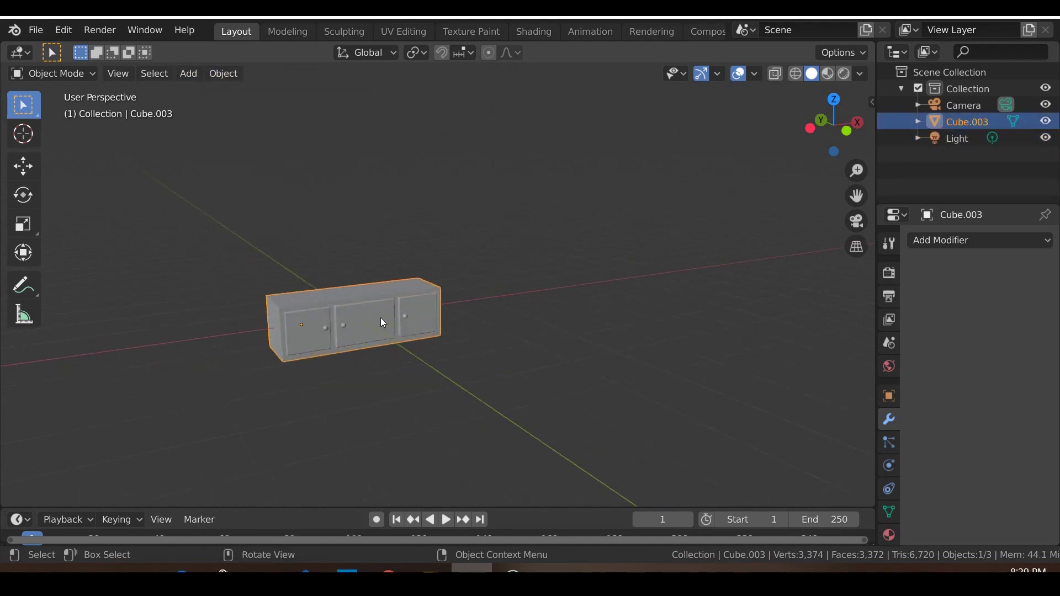
Try moving the joined cabinet and scaling it down uniformly in the front view.
key(g)
click(529, 235)
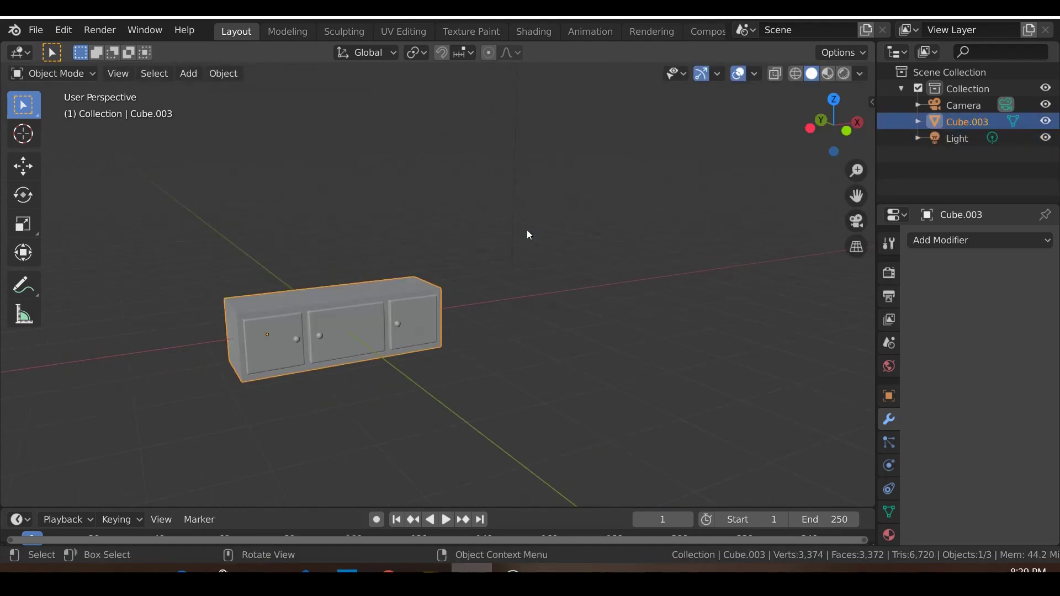
key(KP_1)
scroll(365, 402, up, 3)
shift+middle_drag(353, 402, 653, 420)
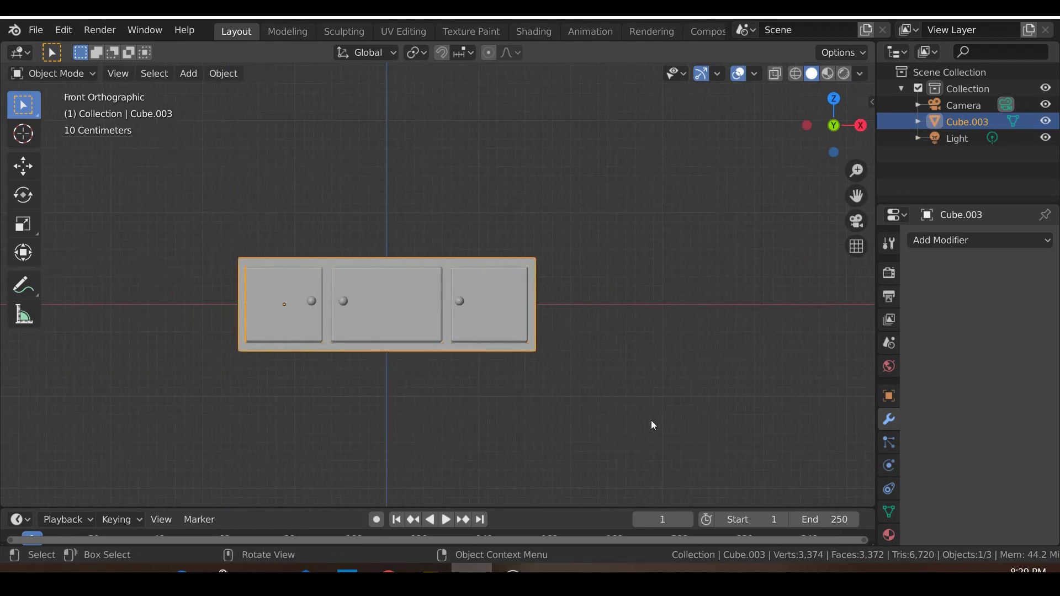
scroll(429, 295, up, 2)
key(s)
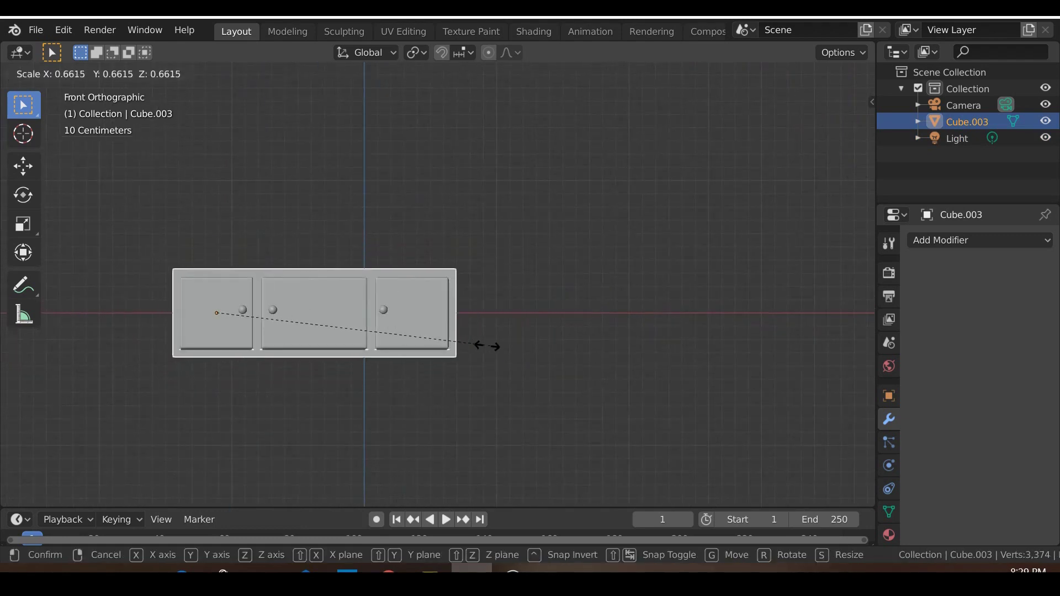
key(Escape)
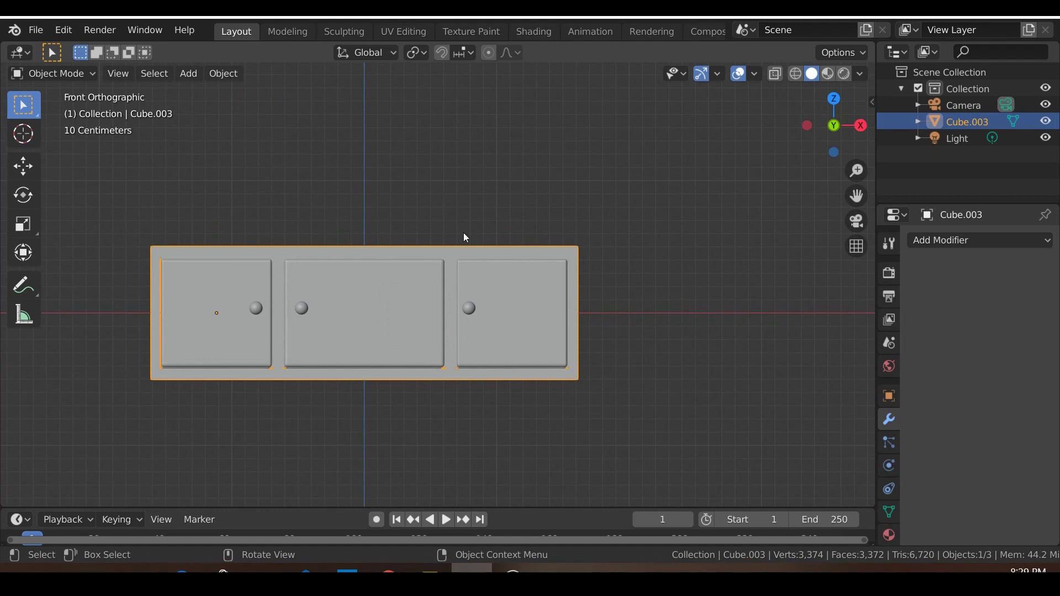
Scale the cabinet down uniformly in small rounds and reposition it in the front view, centred on the vertical axis with its base near the ground line.
key(s)
click(558, 367)
key(g)
click(595, 319)
key(s)
click(555, 316)
key(g)
click(569, 319)
key(s)
click(562, 323)
key(g)
click(563, 324)
key(s)
click(596, 325)
key(g)
click(600, 327)
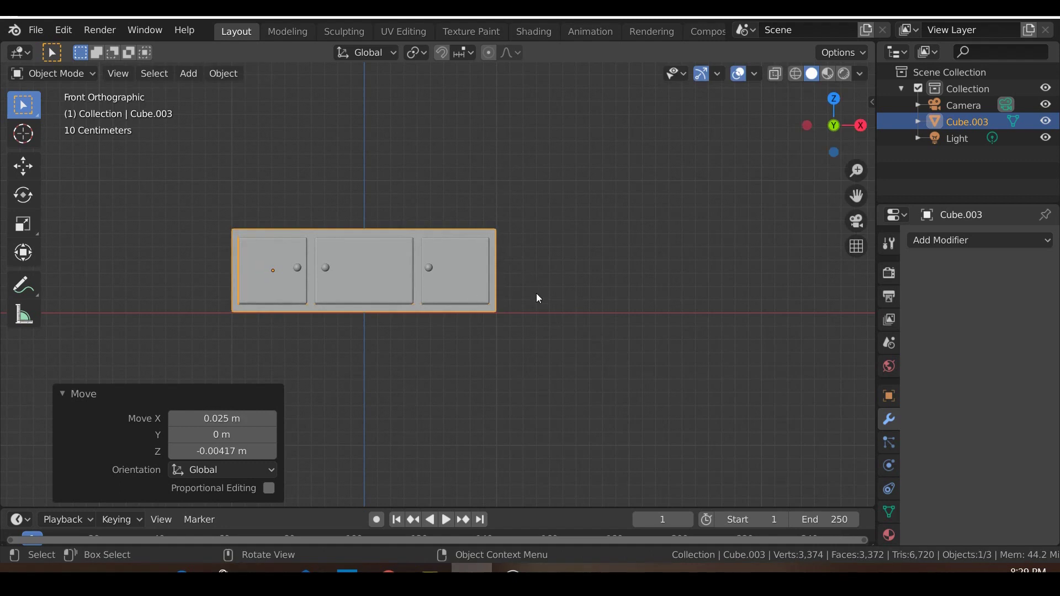
Move the cabinet along Z by about -0.004 m so its base rests on the ground line.
key(g)
key(z)
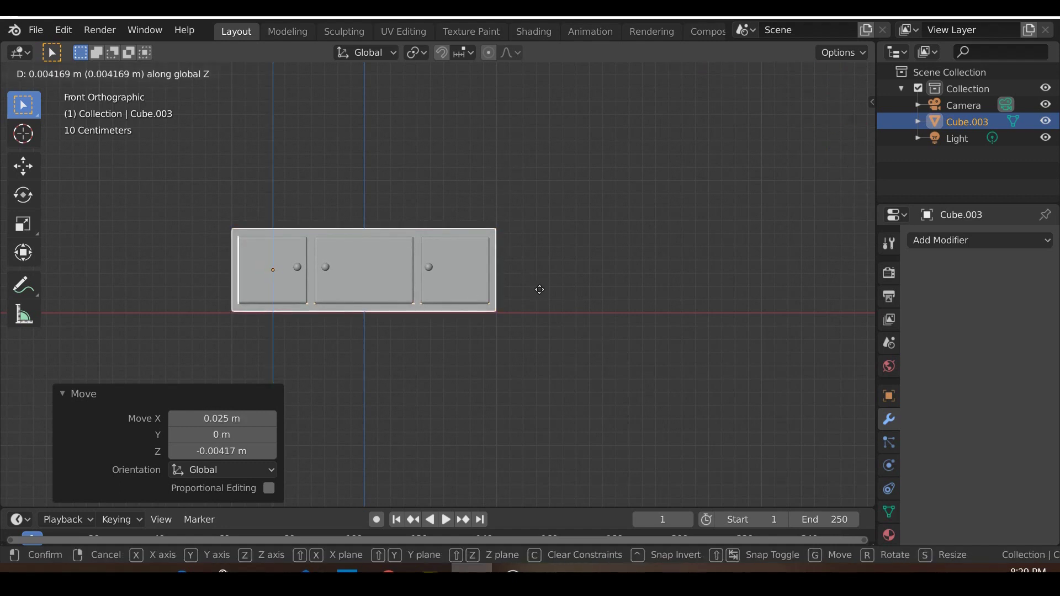
click(540, 290)
scroll(367, 313, down, 7)
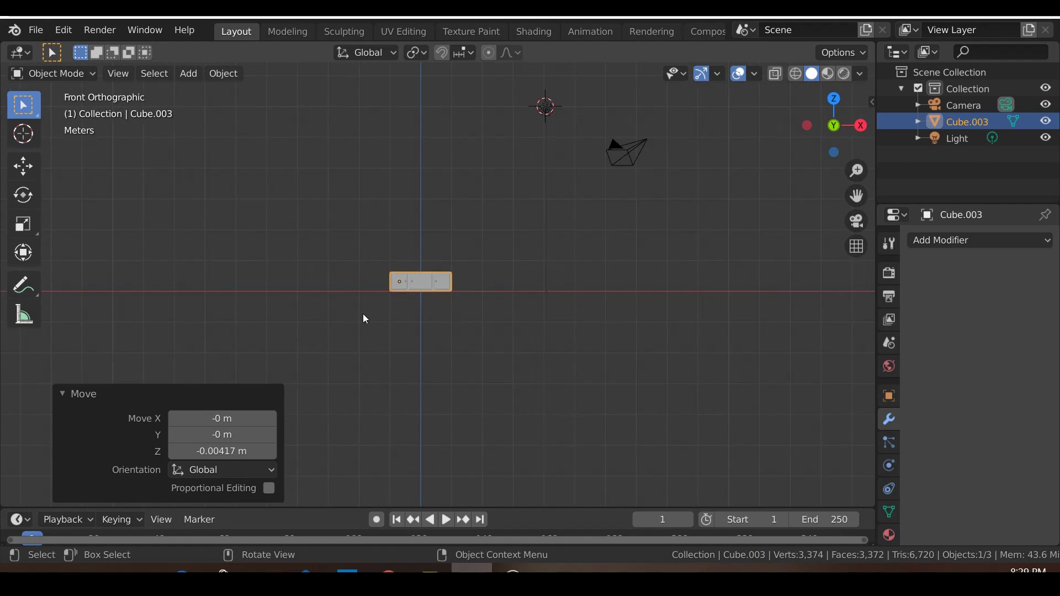
scroll(365, 319, up, 10)
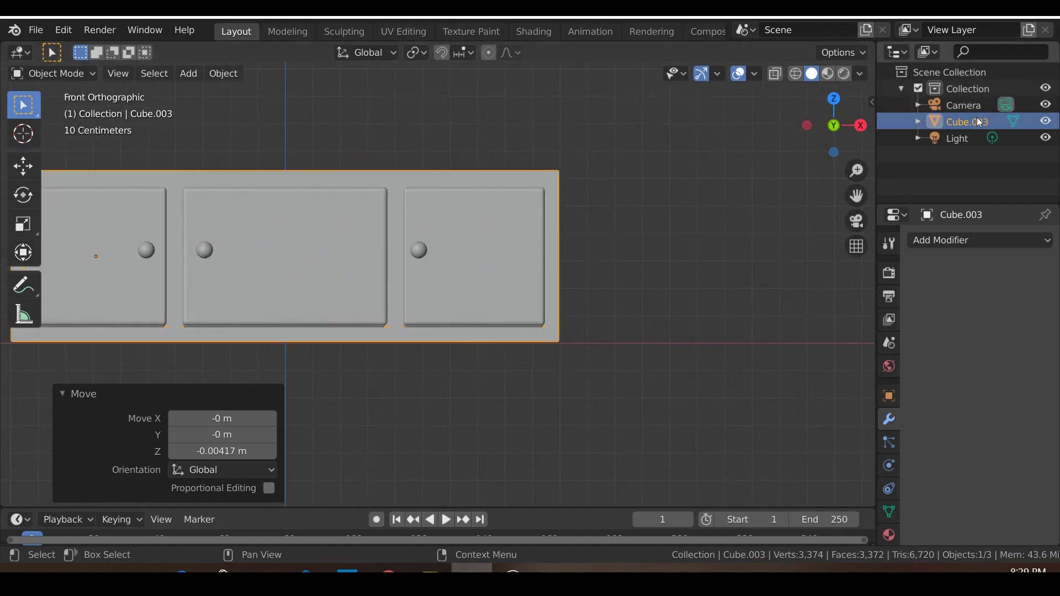
Rename the joined cabinet object TVstand.
double_click(978, 119)
text(TVstand)
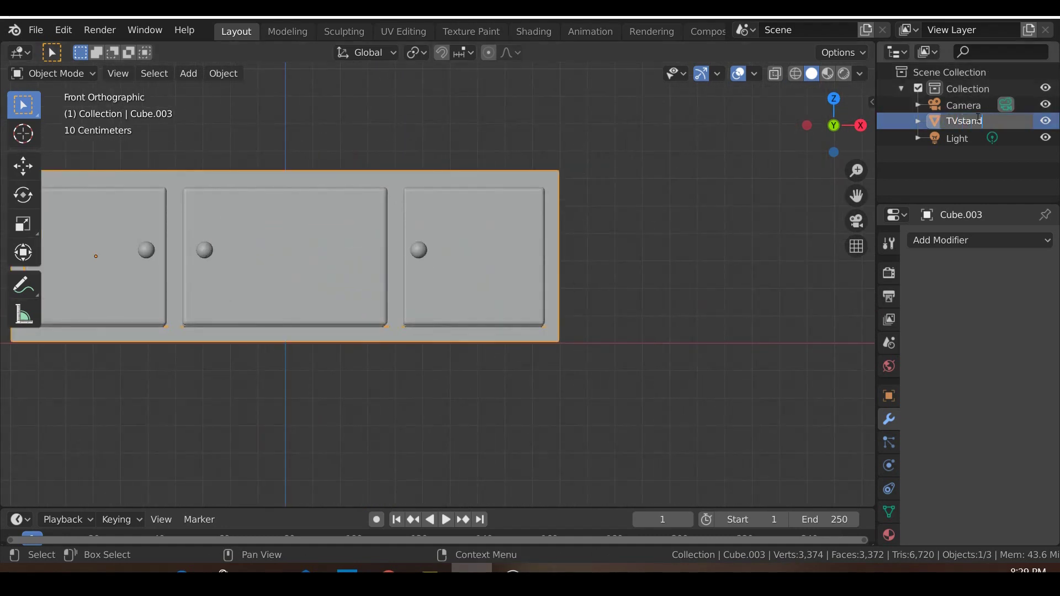
key(Return)
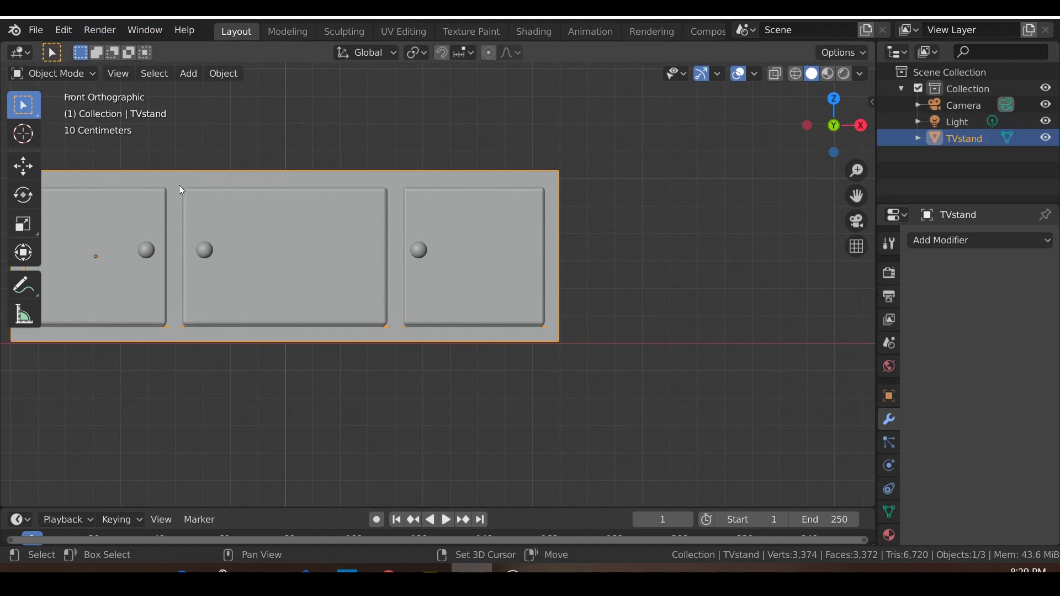
Save the Blender file.
shift+middle_drag(181, 190, 359, 200)
click(35, 30)
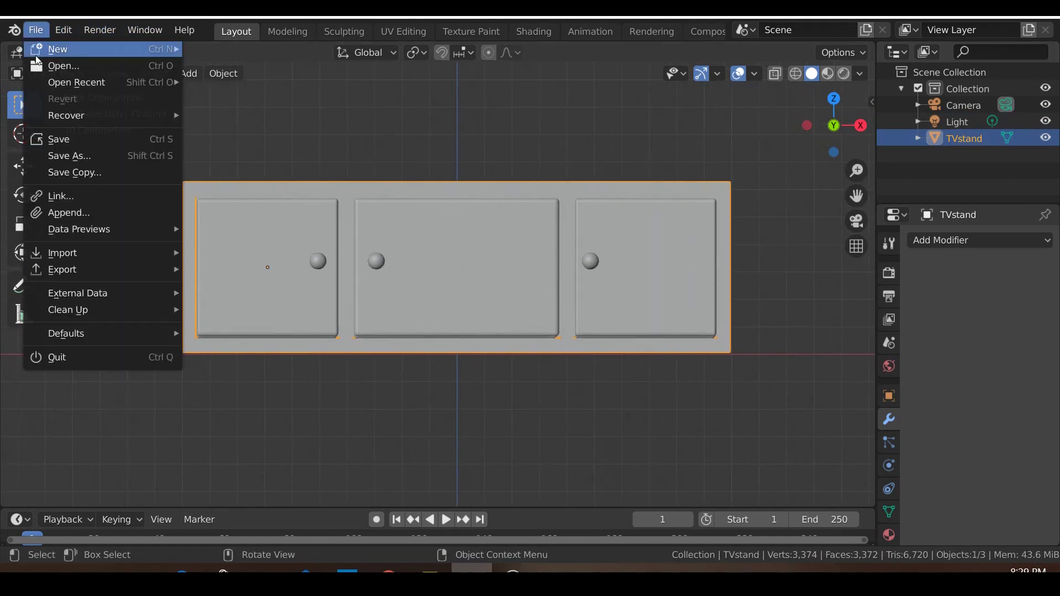
click(43, 140)
Set the base colour of the TV stand's existing material to orange-brown and show the viewport in Material Preview shading.
middle_drag(303, 253, 540, 295)
scroll(538, 290, up, 2)
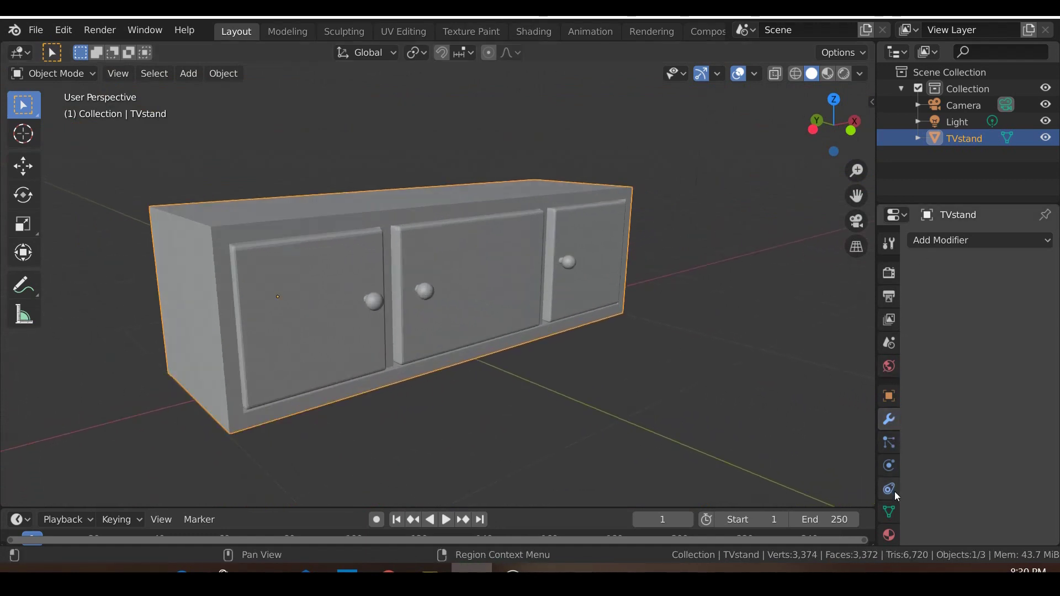
click(889, 535)
scroll(983, 382, down, 2)
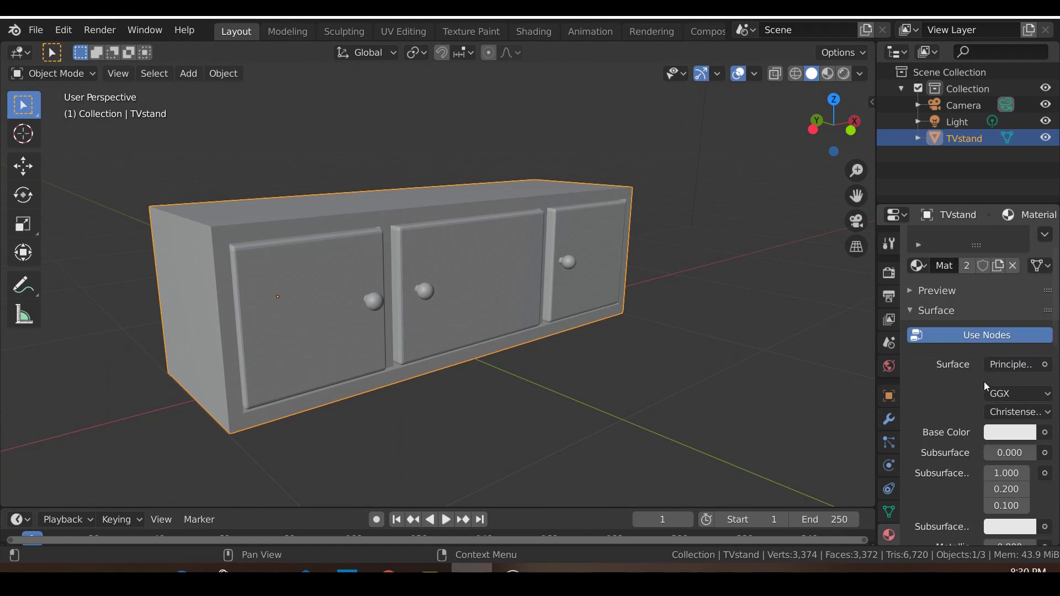
scroll(984, 382, down, 3)
click(1009, 366)
drag(942, 222, 936, 225)
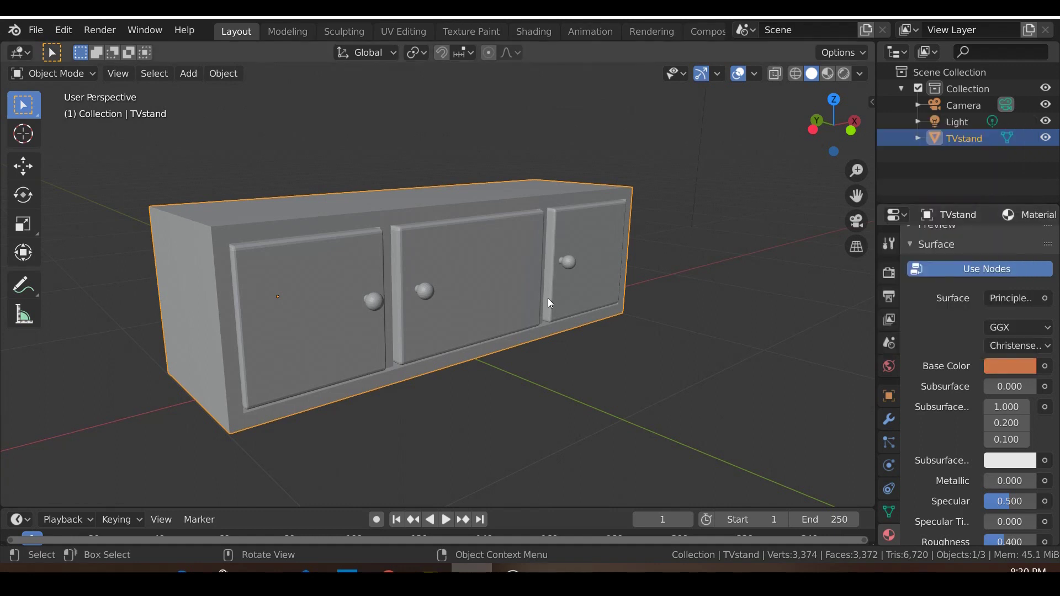
click(828, 78)
middle_drag(432, 346, 38, 384)
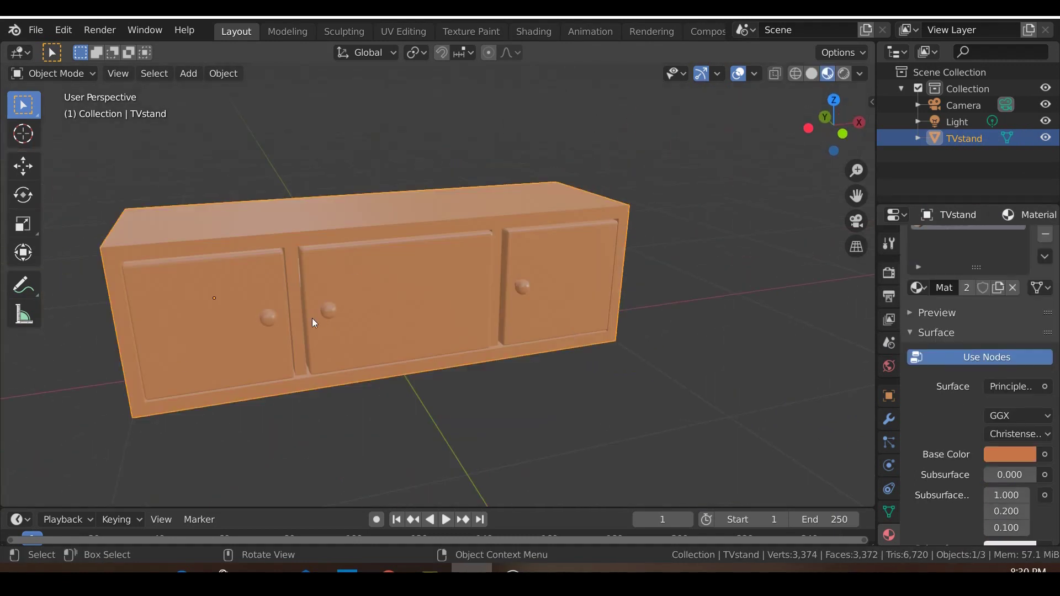
Add a second material slot with a new material and set its base colour to light tan (H 0.094, S 0.583, V 0.827).
scroll(986, 287, up, 1)
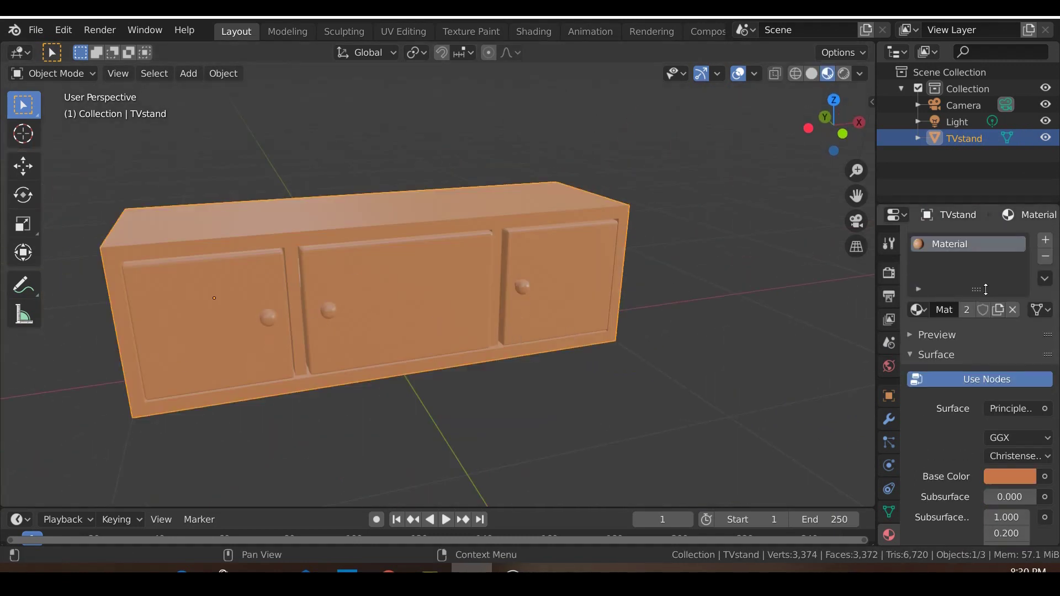
click(1045, 241)
click(969, 336)
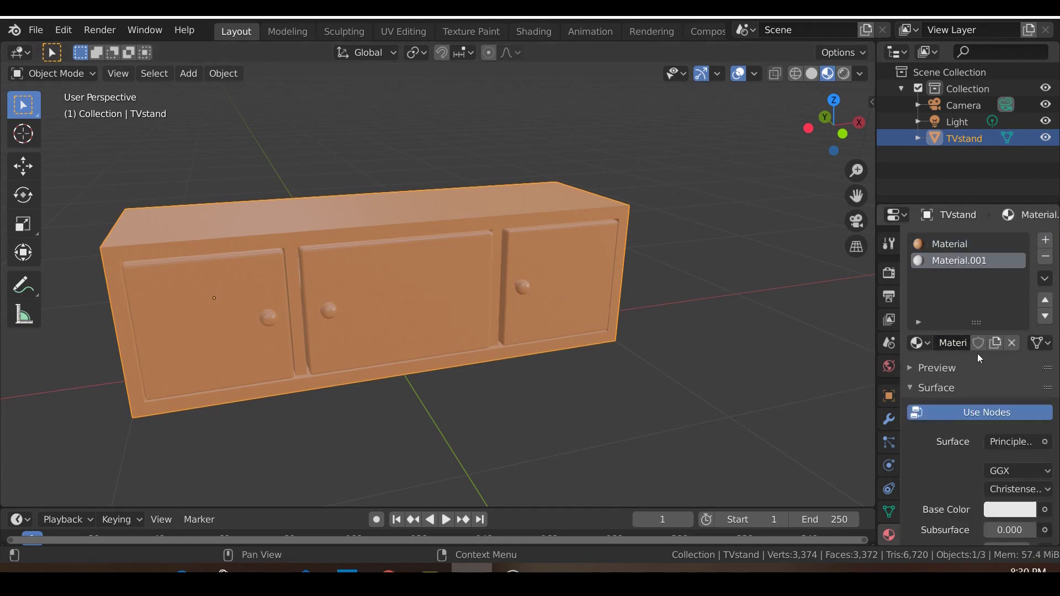
scroll(979, 370, down, 7)
click(1011, 355)
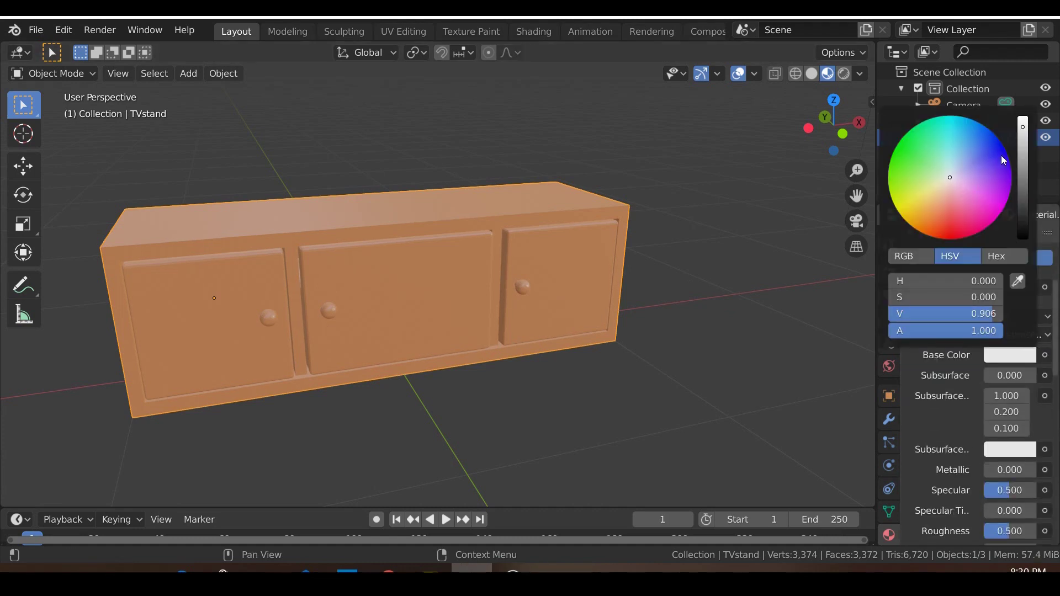
click(1025, 165)
drag(945, 219, 930, 208)
click(1019, 154)
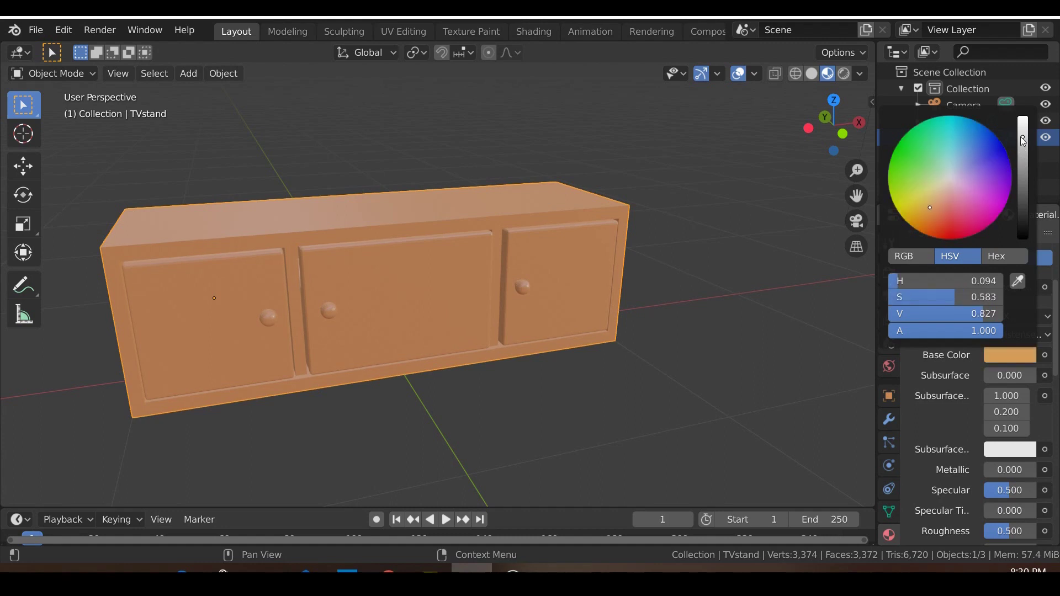
Rename the new tan material Shelves.
scroll(983, 306, up, 6)
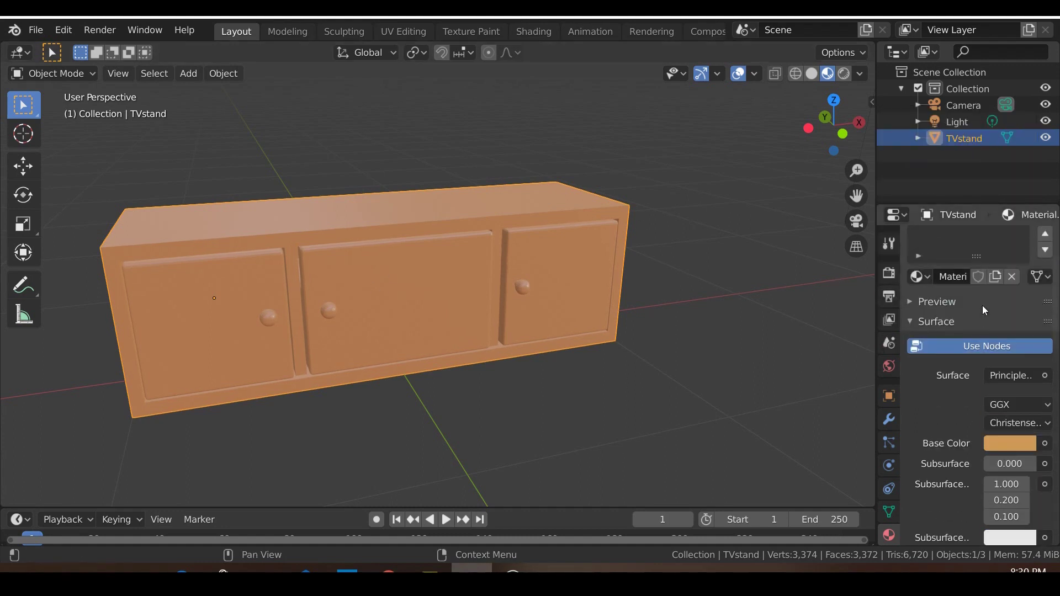
click(957, 262)
double_click(948, 266)
text(Shleves)
key(Return)
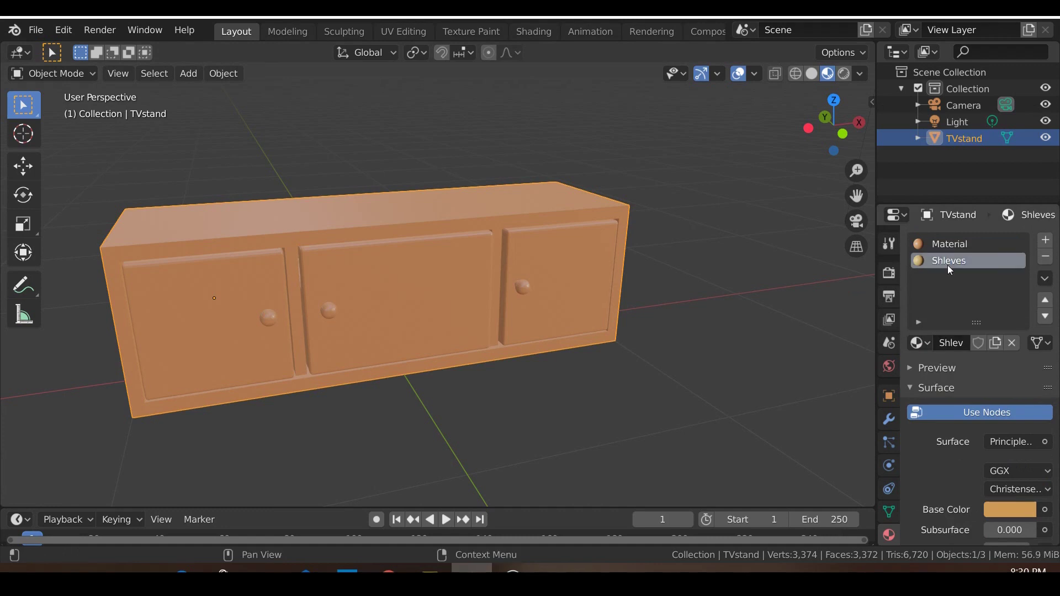
double_click(944, 259)
text(Shelves)
key(Return)
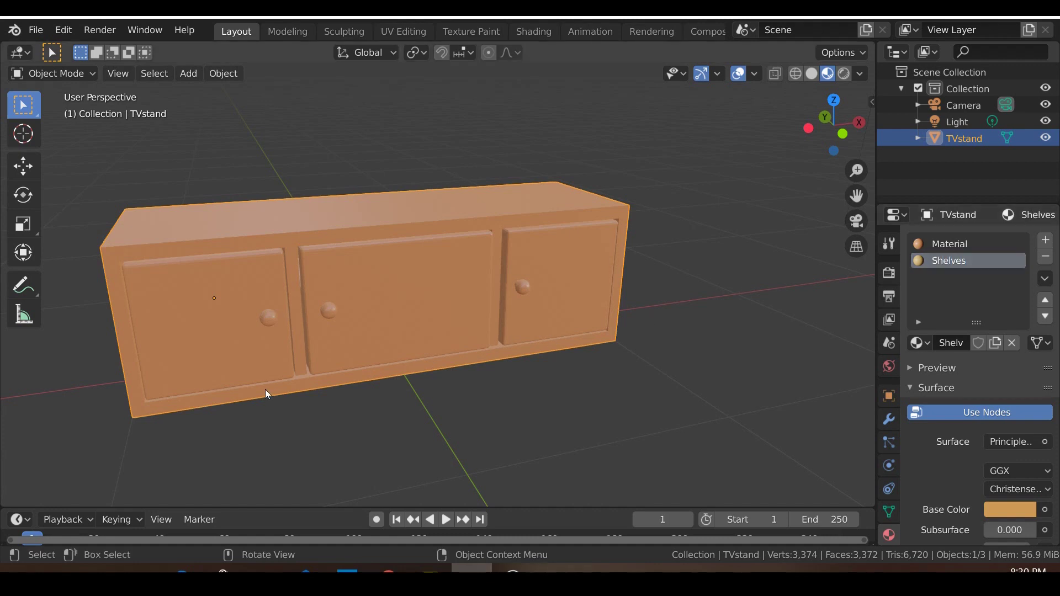
Enter Edit Mode on the TV stand, clear the selection and select the front faces of all three drawers.
key(Tab)
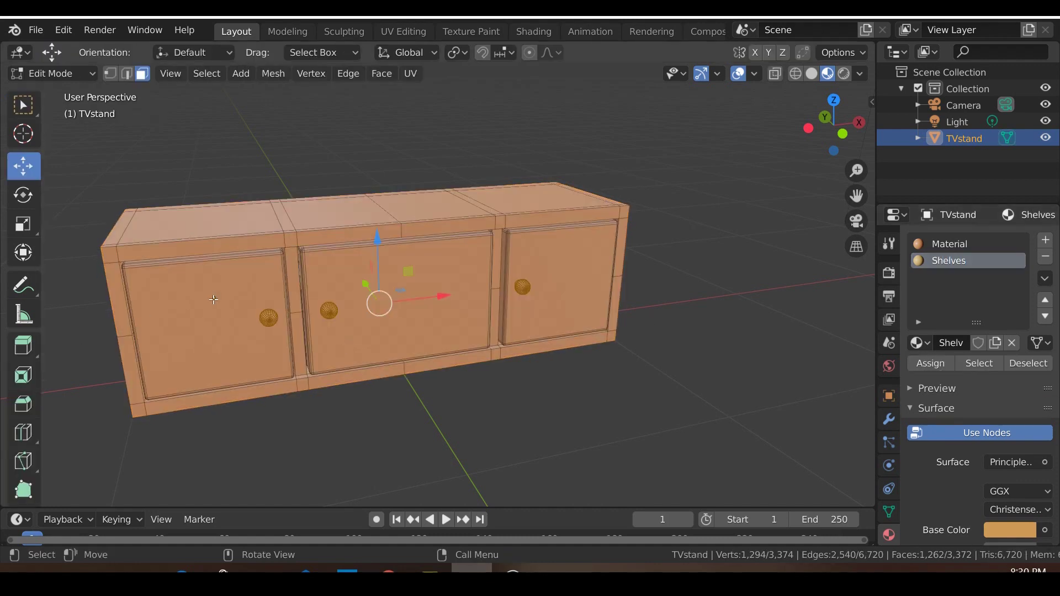
click(207, 73)
click(216, 113)
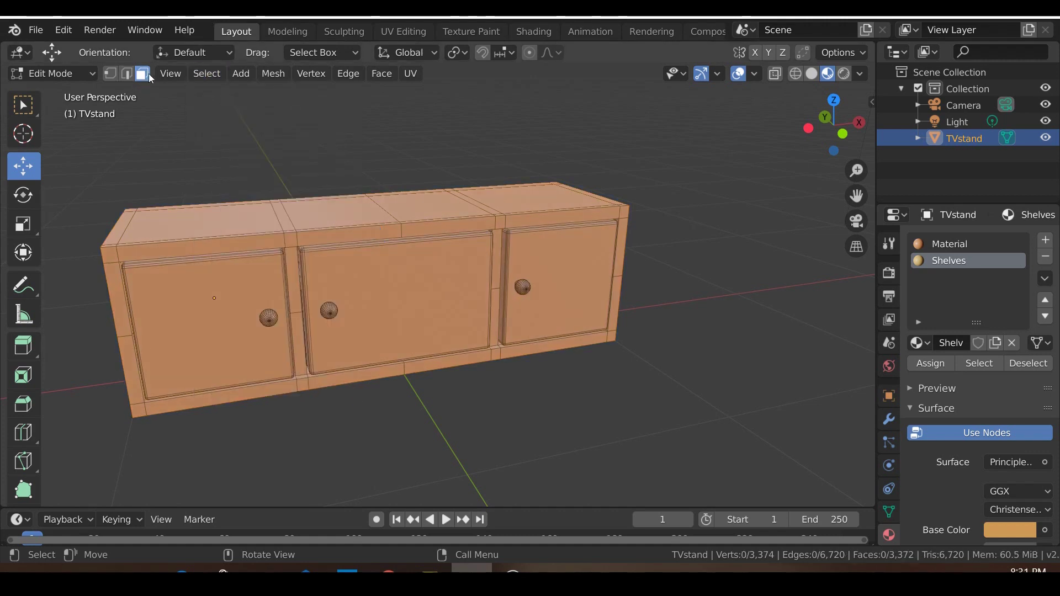
click(141, 330)
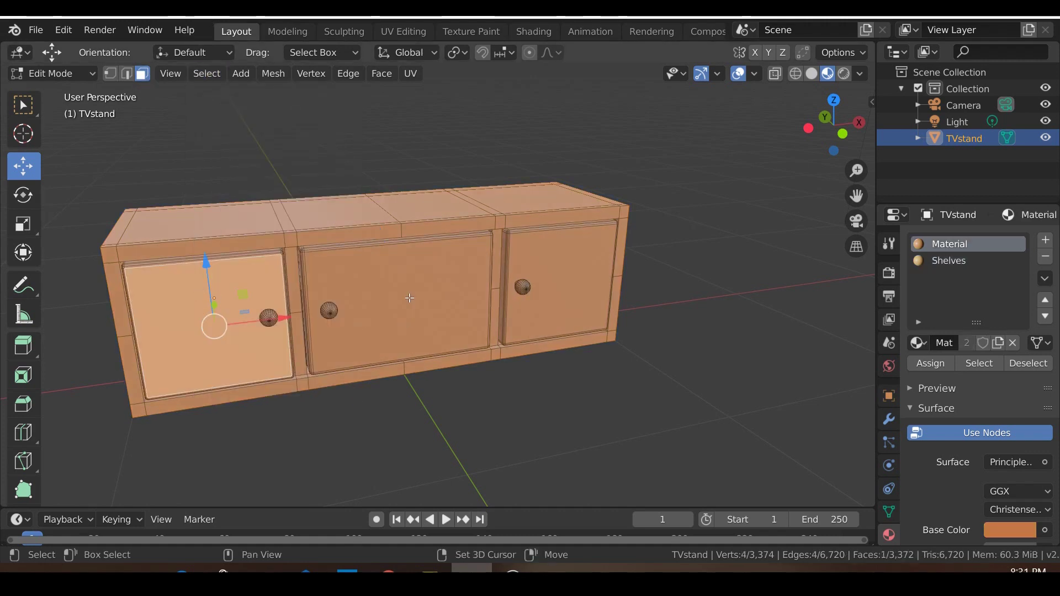
shift+click(473, 311)
shift+click(589, 265)
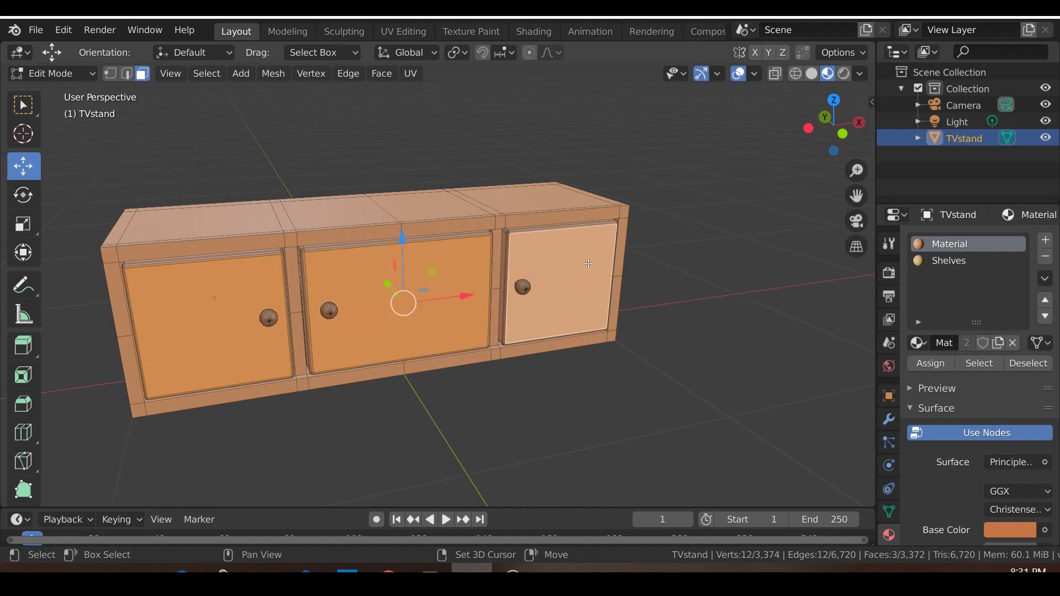
Extend the selection to all geometry linked to the three drawer fronts and check it with a cancelled trial move.
click(219, 75)
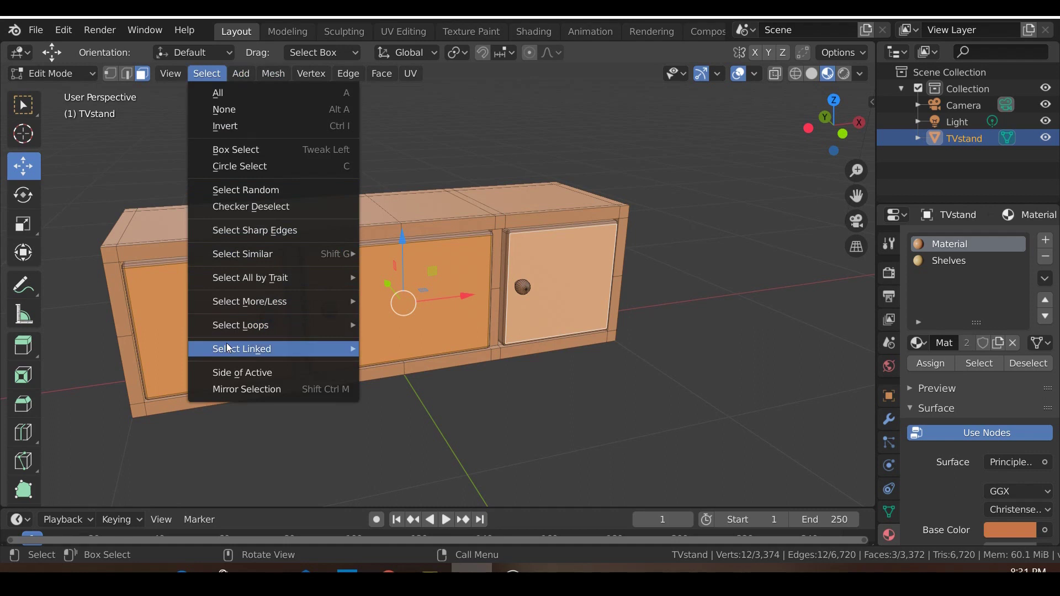
mouse_move(227, 343)
click(429, 354)
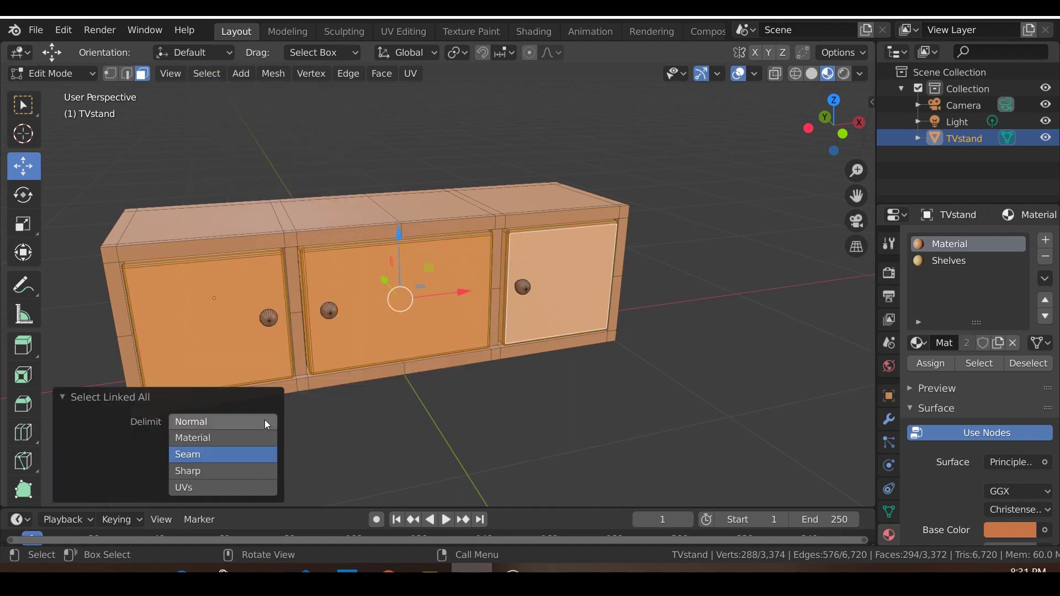
key(g)
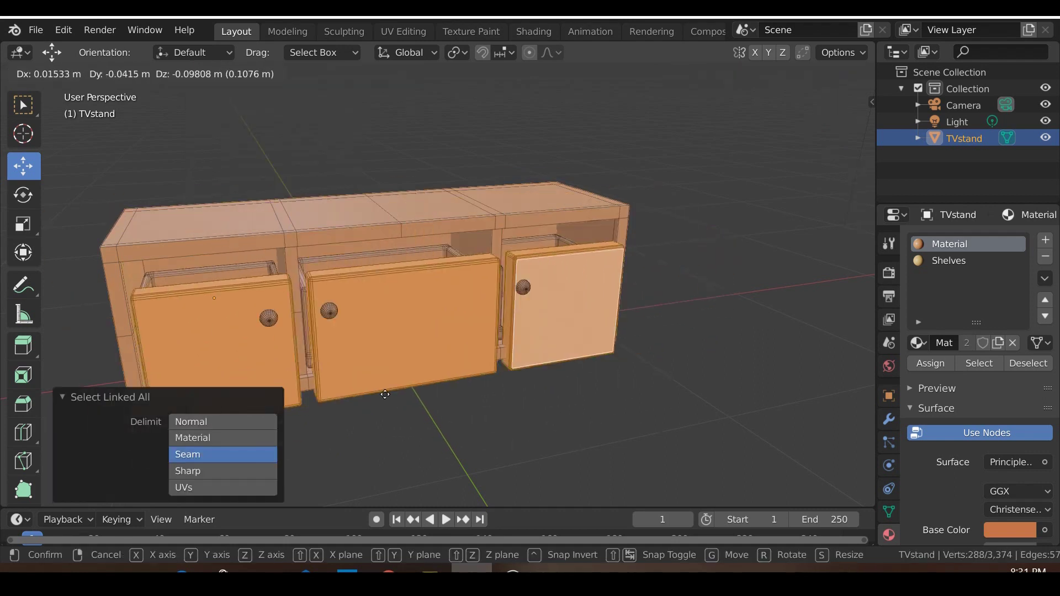
right_click(417, 350)
Assign the Shelves material to the selected drawers and return to Object Mode.
middle_drag(417, 349, 388, 345)
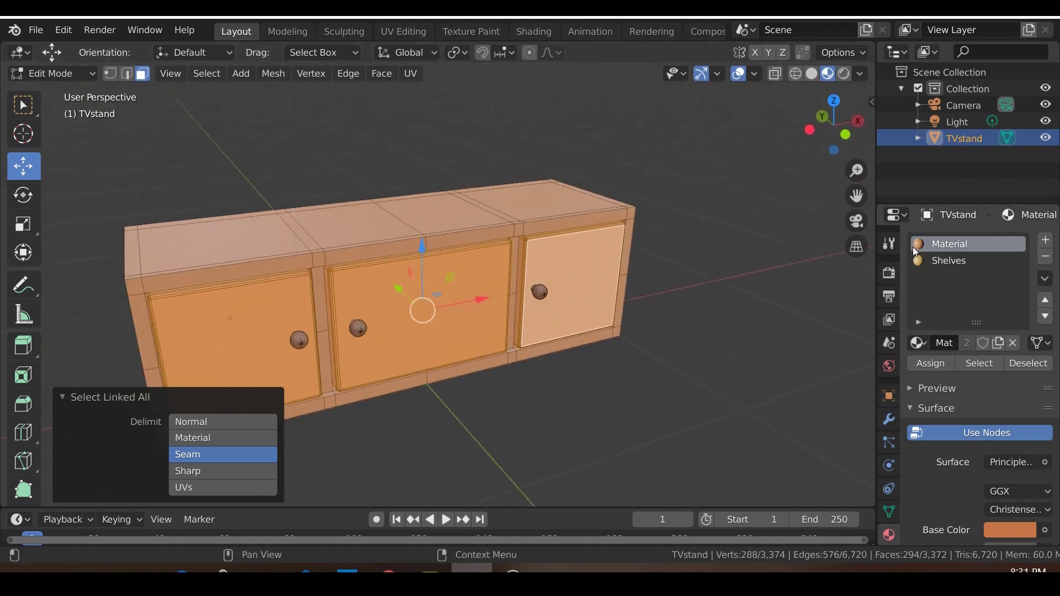
click(949, 260)
click(931, 363)
scroll(335, 363, down, 4)
key(Tab)
Examine the two-coloured TV stand, its drawers and its knobs from several angles and distances.
middle_drag(334, 363, 458, 374)
scroll(475, 273, up, 4)
scroll(385, 275, up, 5)
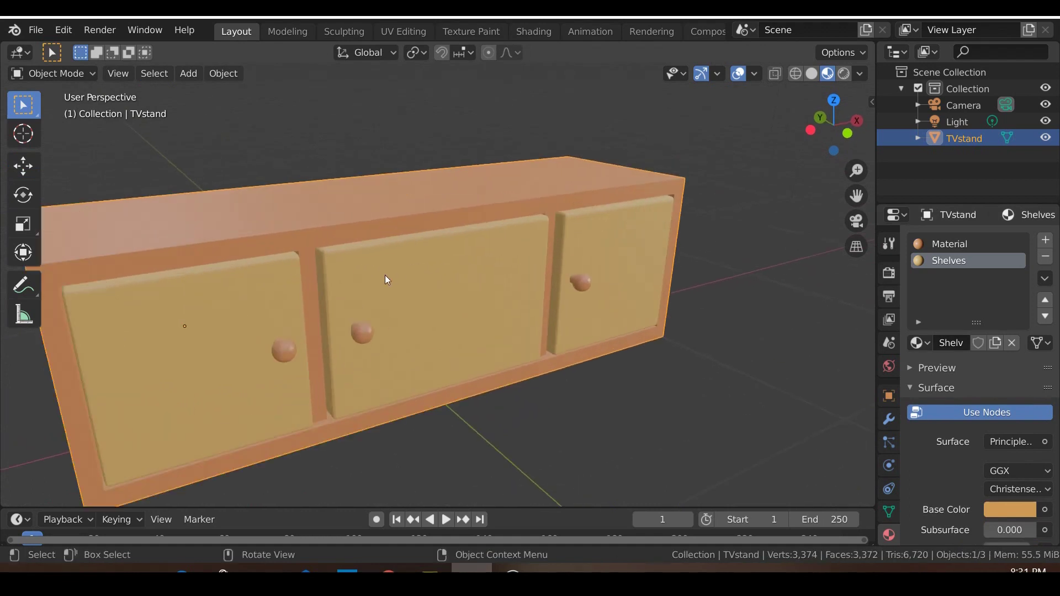
scroll(382, 273, down, 5)
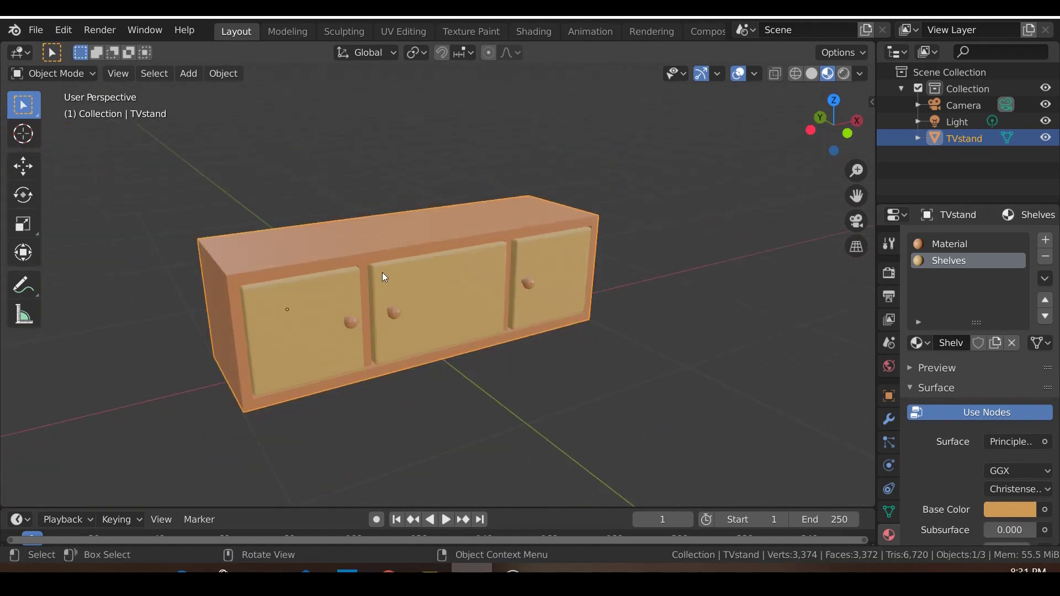
middle_drag(382, 273, 471, 245)
scroll(446, 250, up, 3)
scroll(966, 440, down, 5)
scroll(966, 440, down, 3)
middle_drag(607, 405, 627, 393)
scroll(627, 393, up, 4)
scroll(550, 346, down, 4)
middle_drag(547, 355, 535, 389)
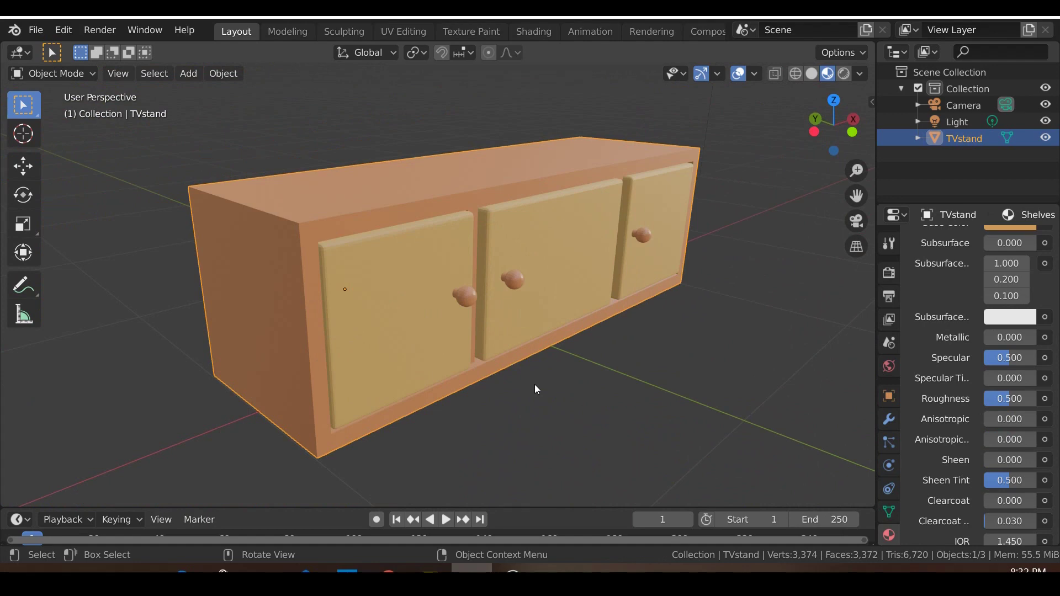